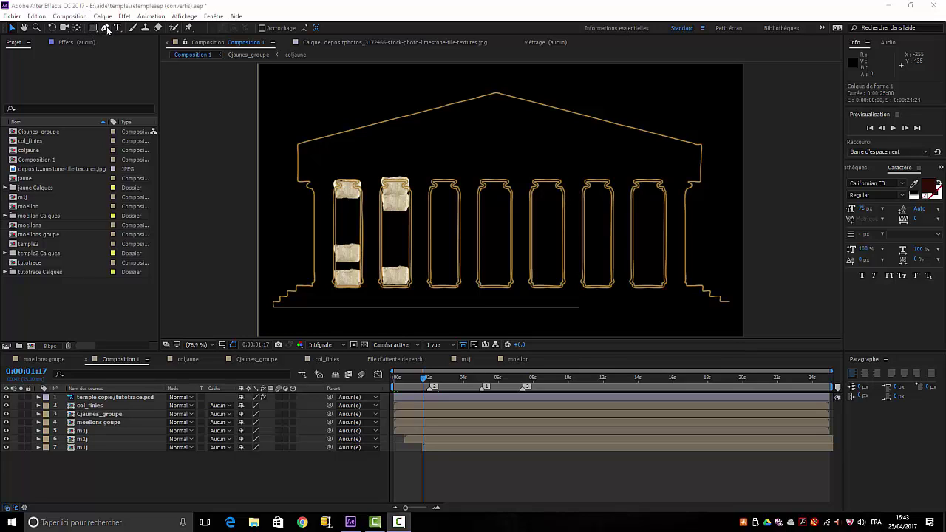
Deselect all timeline layers and switch to the Pen tool
click(120, 489)
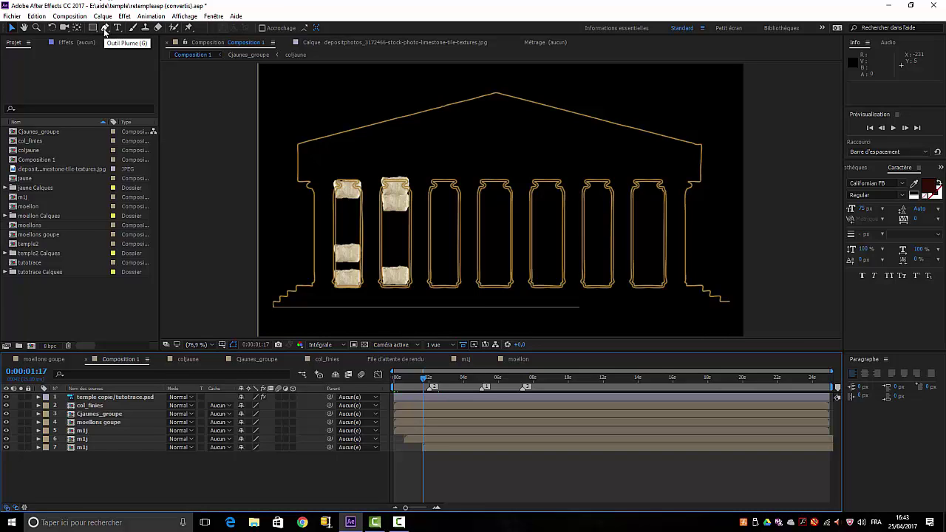
click(104, 28)
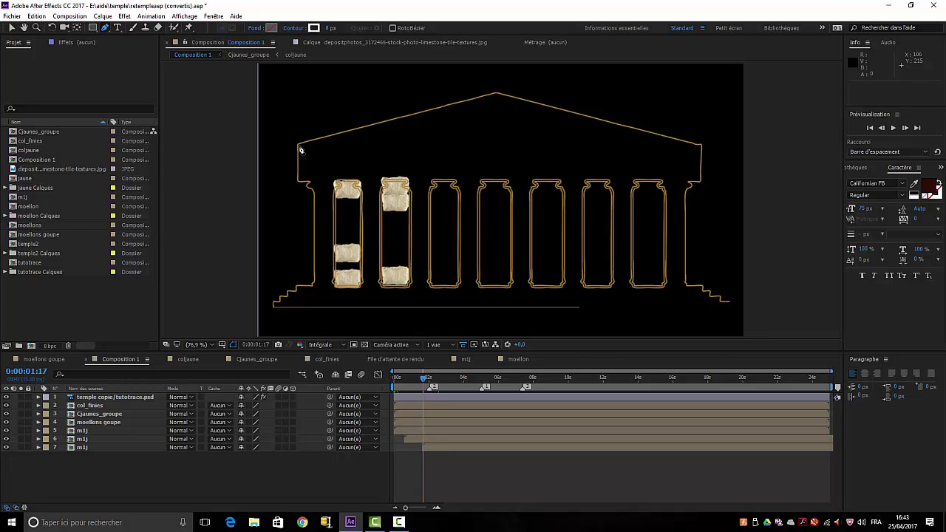
Trace the pediment as a closed five-point path, creating Calque de forme 1
click(299, 146)
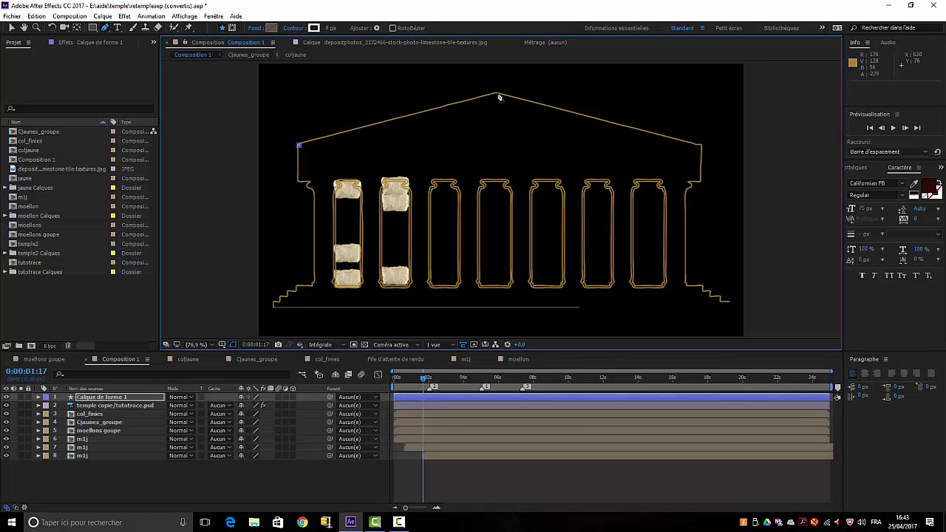
click(499, 94)
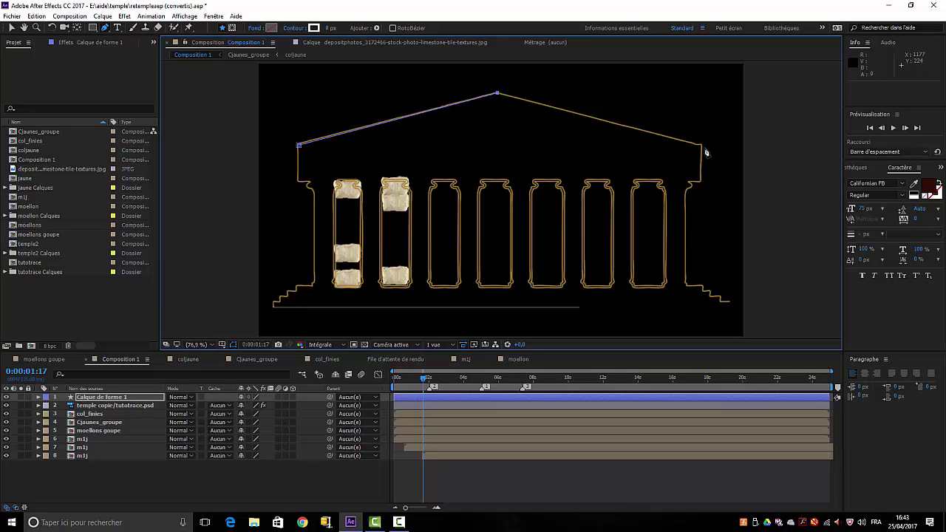
click(701, 147)
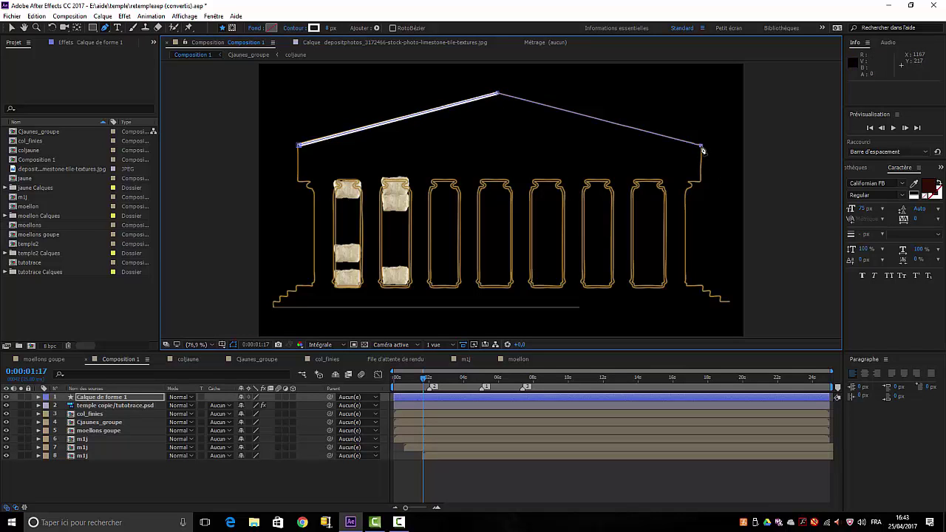
click(702, 184)
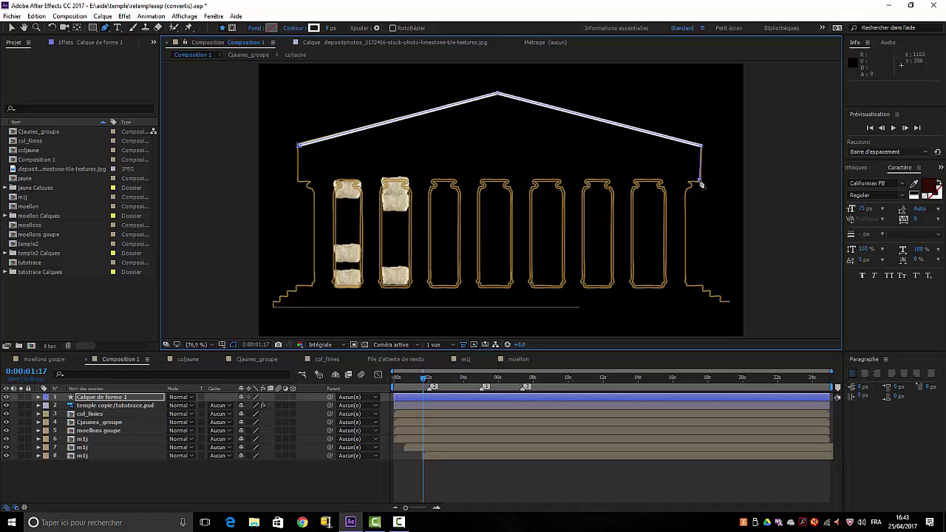
click(298, 181)
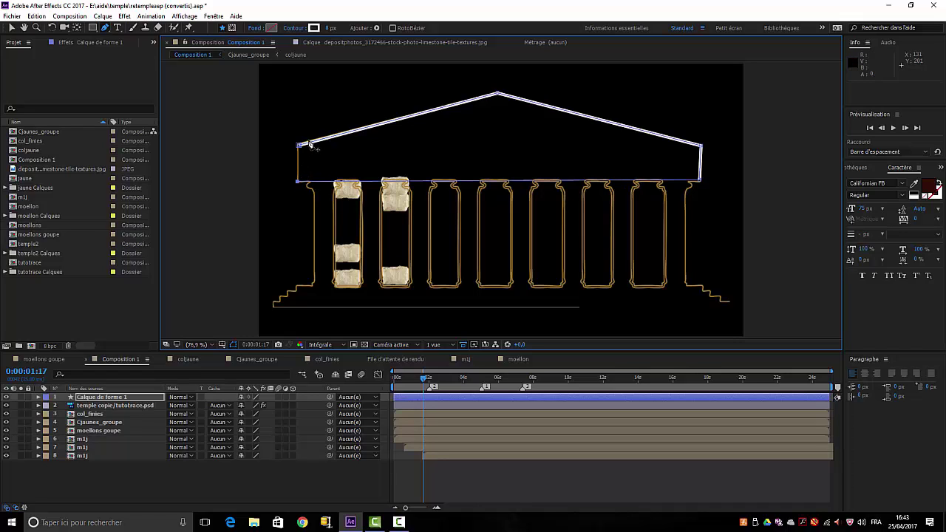
click(299, 147)
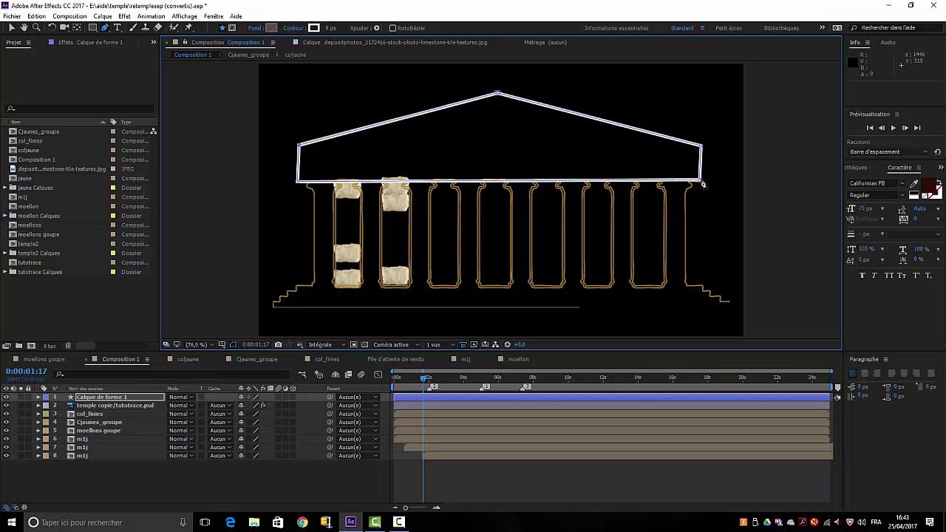
click(11, 27)
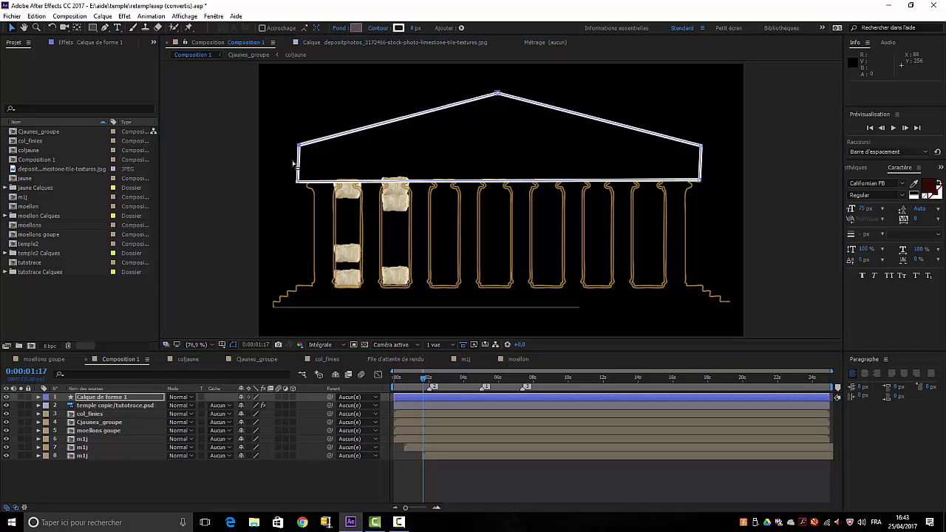
Zoom to 400% on the roof's left end and move the bottom-left point onto the outline
scroll(427, 195, up, 5)
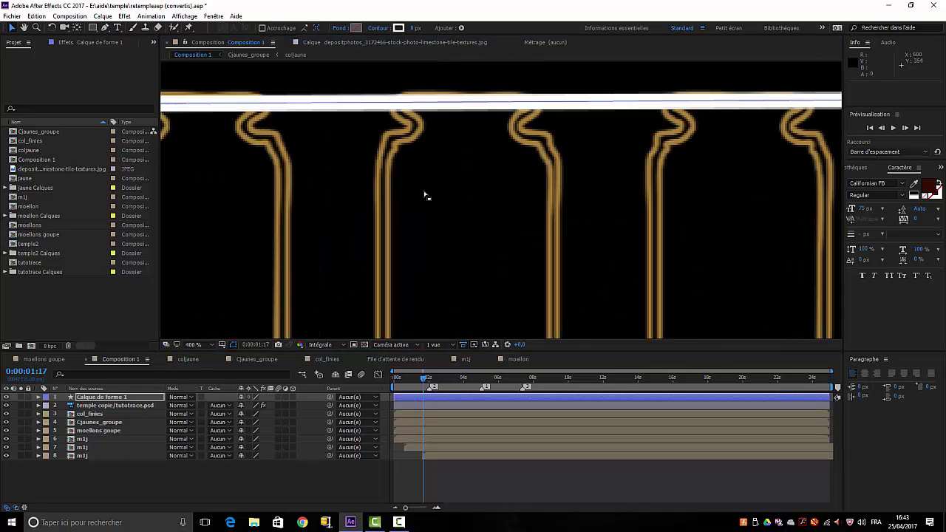
click(24, 28)
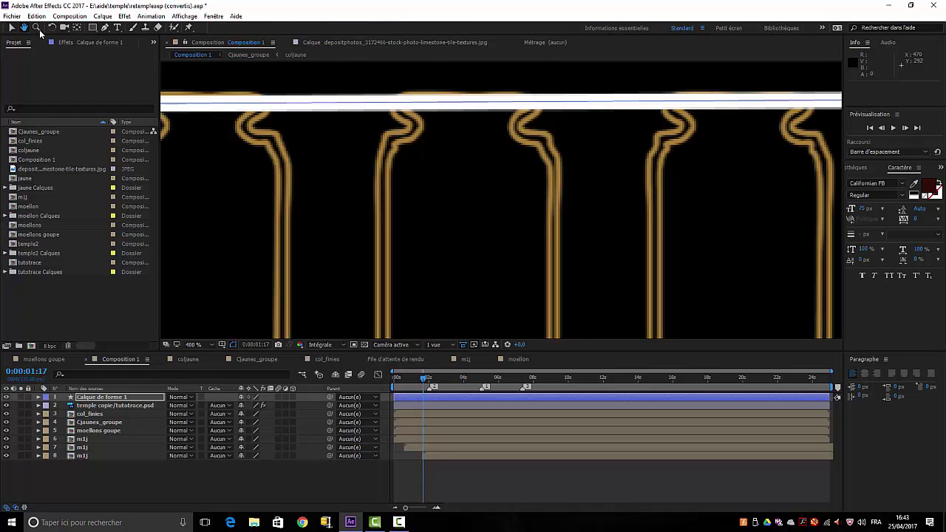
drag(331, 150, 444, 323)
drag(473, 151, 477, 177)
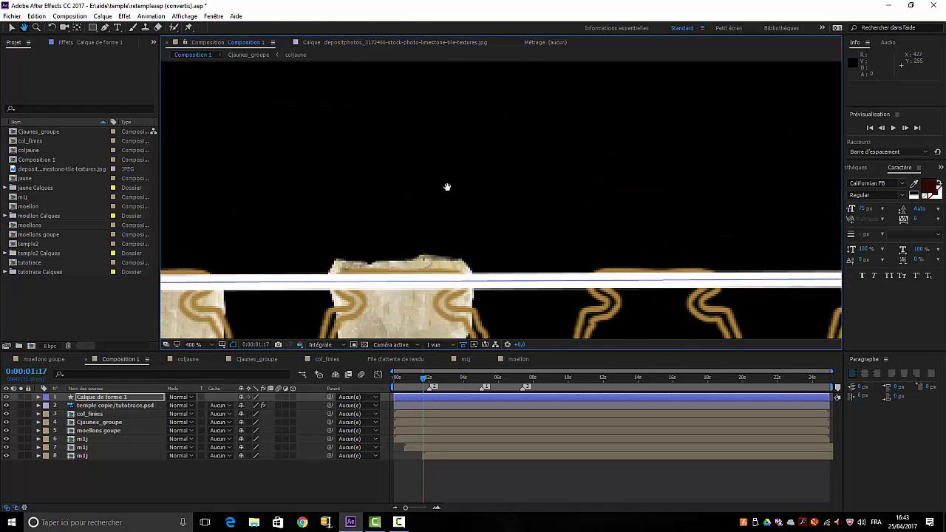
drag(584, 97, 658, 160)
drag(187, 287, 246, 299)
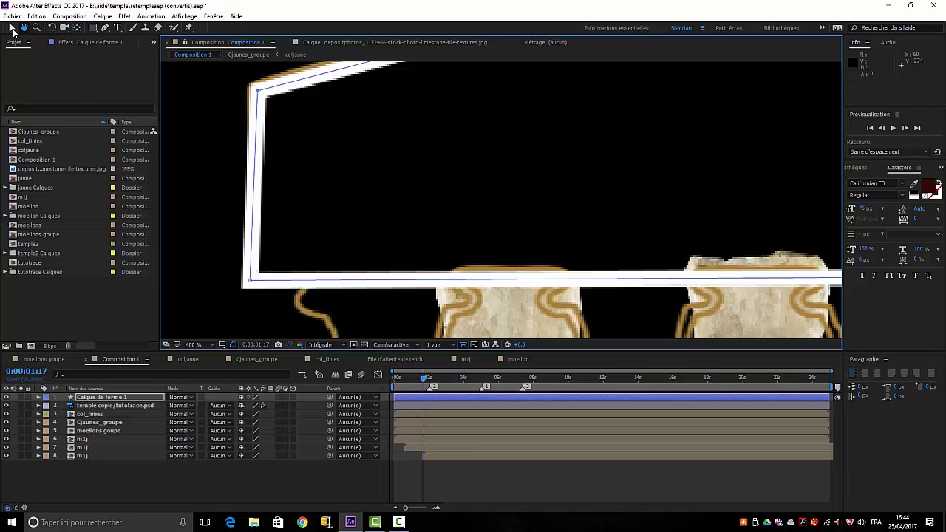
click(11, 28)
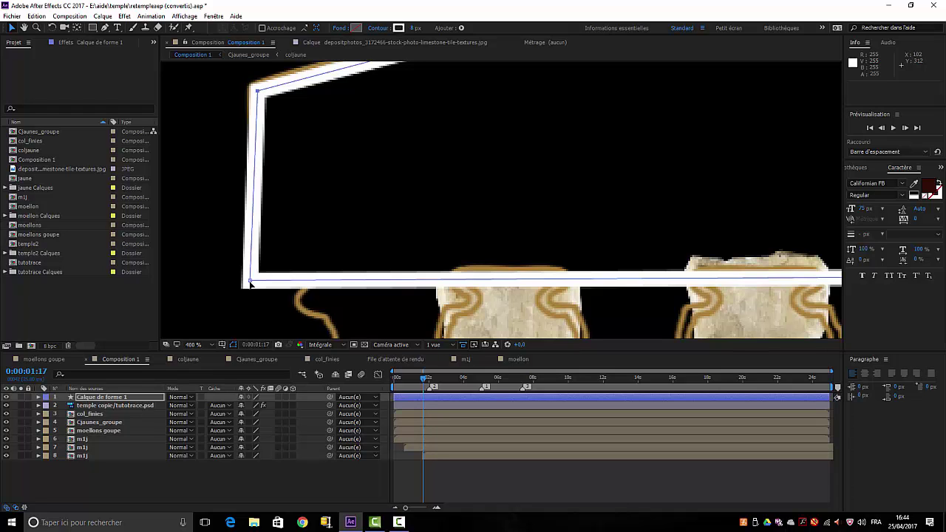
drag(250, 283, 255, 282)
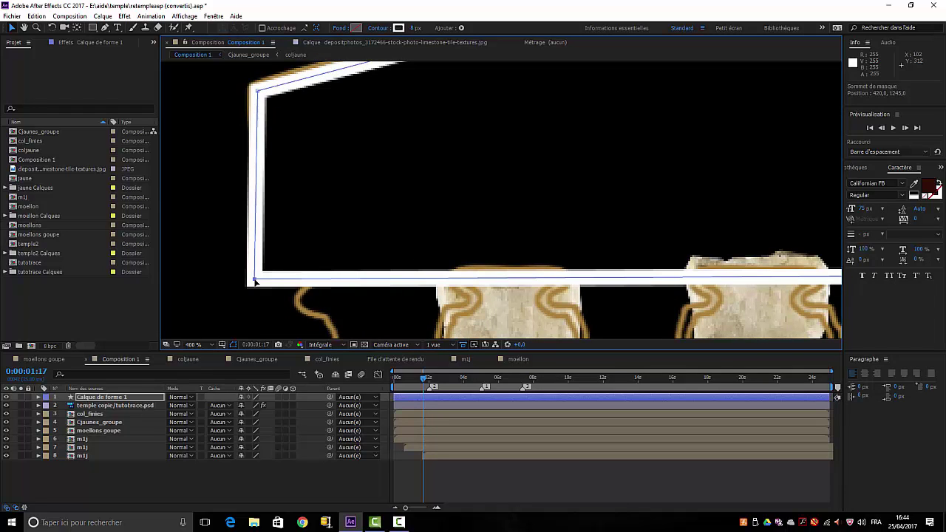
drag(254, 281, 258, 279)
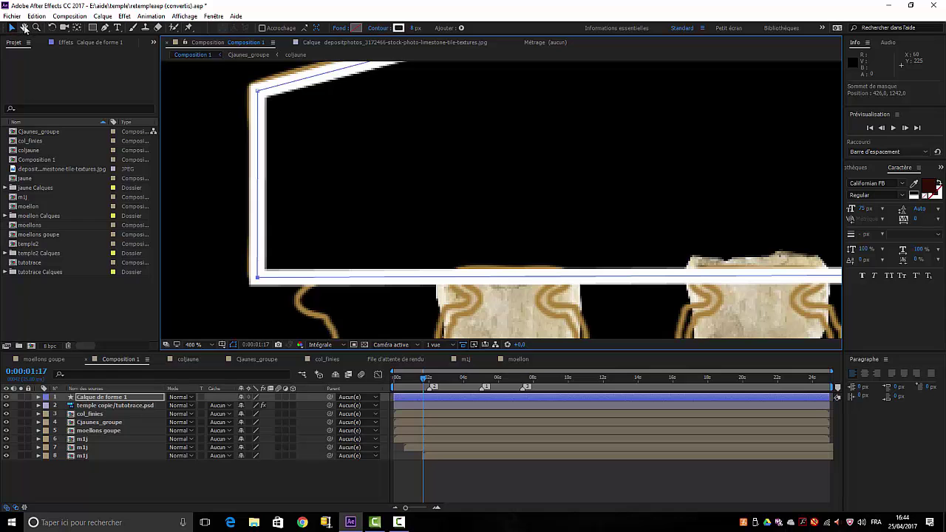
Move the top-right and bottom-right roof points onto the pediment's right-end outline
click(24, 28)
mouse_move(572, 156)
mouse_down()
mouse_move(323, 154)
mouse_move(456, 163)
mouse_move(375, 181)
mouse_move(450, 211)
mouse_move(486, 190)
mouse_move(594, 194)
mouse_move(281, 192)
mouse_up()
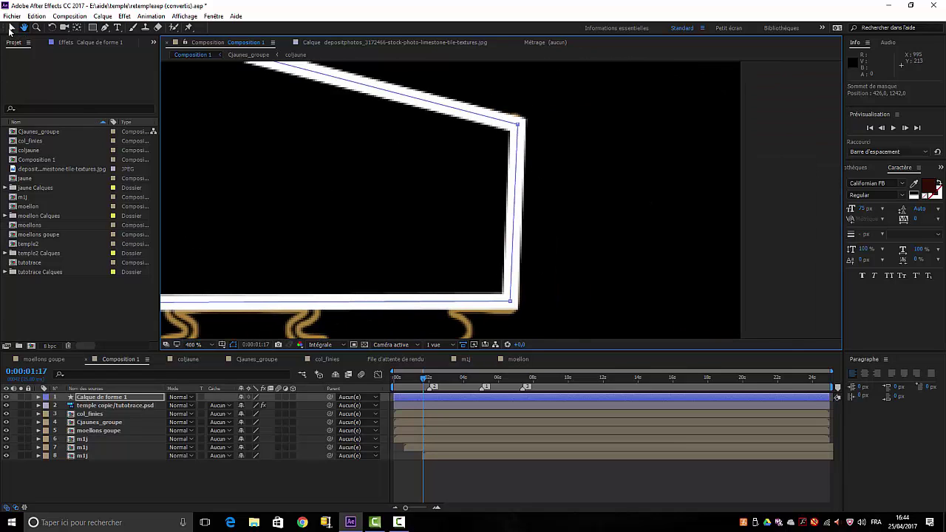
click(11, 28)
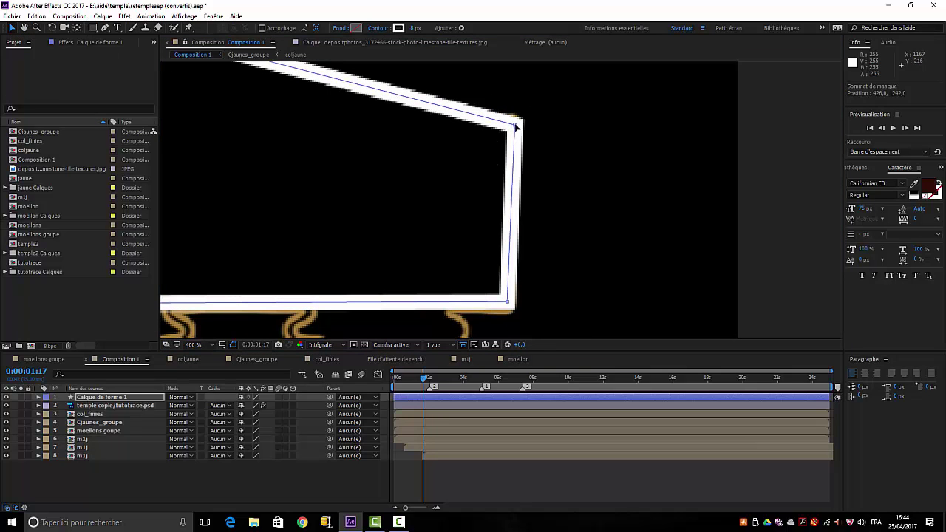
drag(516, 127, 512, 123)
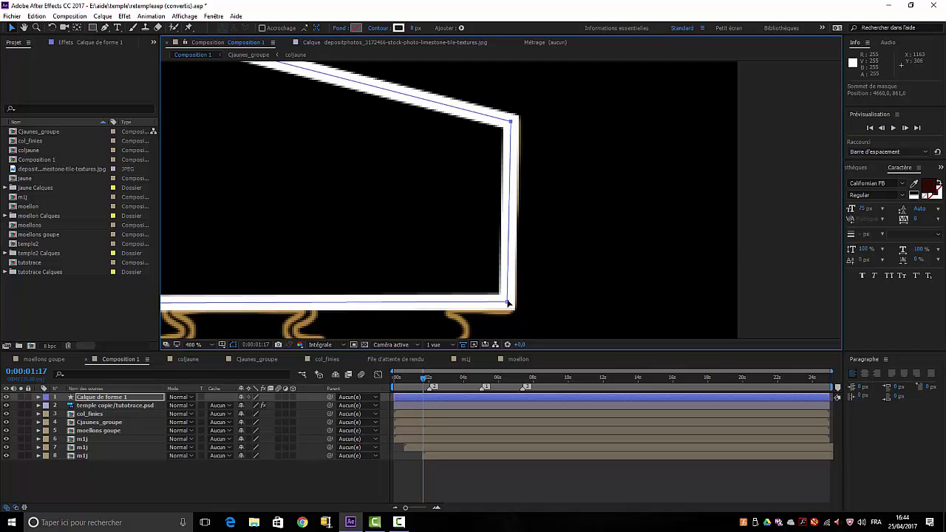
drag(508, 302, 510, 306)
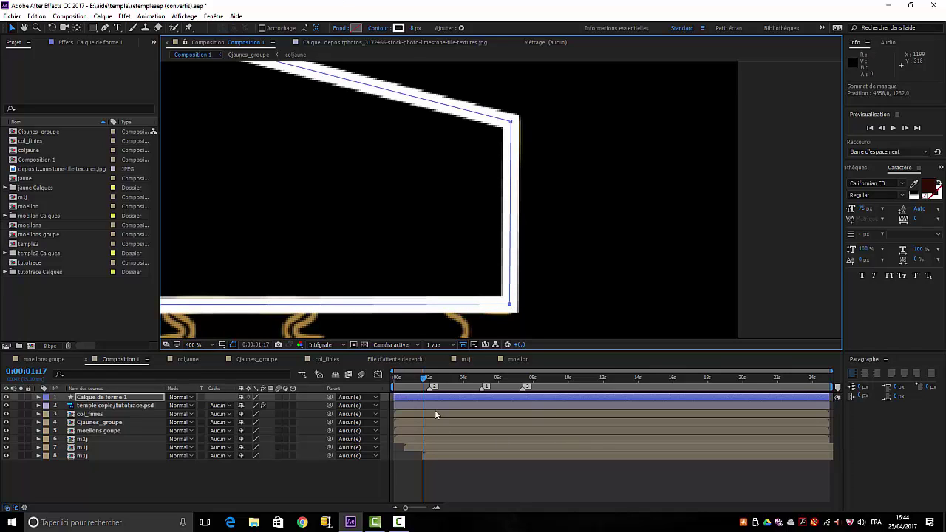
Set the viewer magnification to 'Ajuster jusqu'à 100 %' to show the whole temple
scroll(589, 241, down, 6)
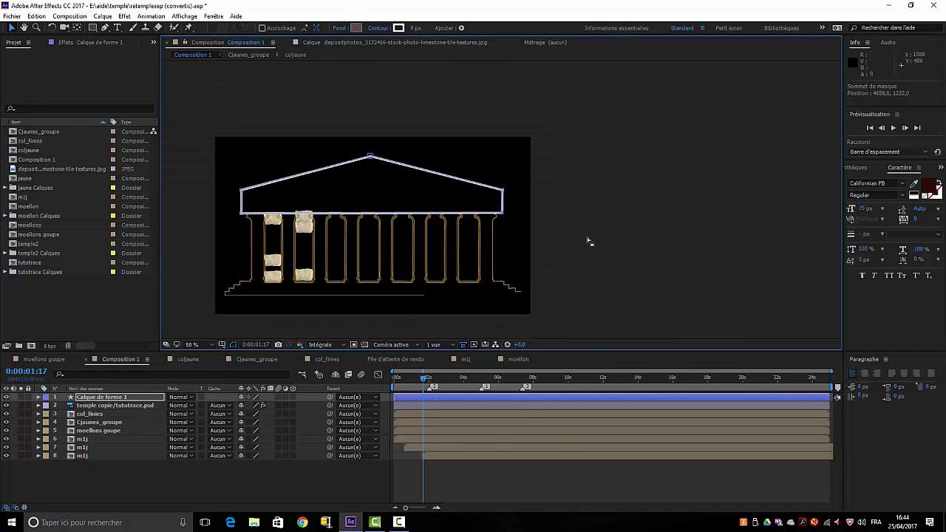
scroll(583, 237, up, 2)
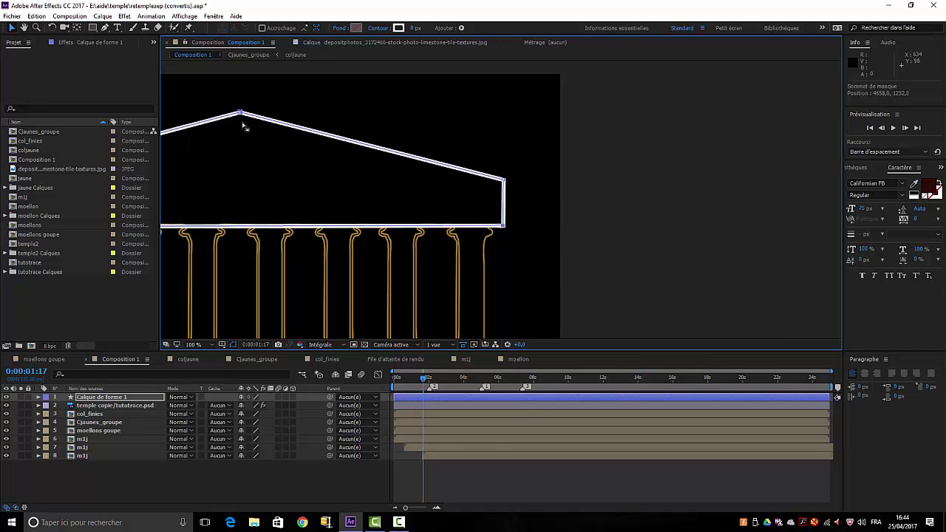
click(212, 344)
click(223, 177)
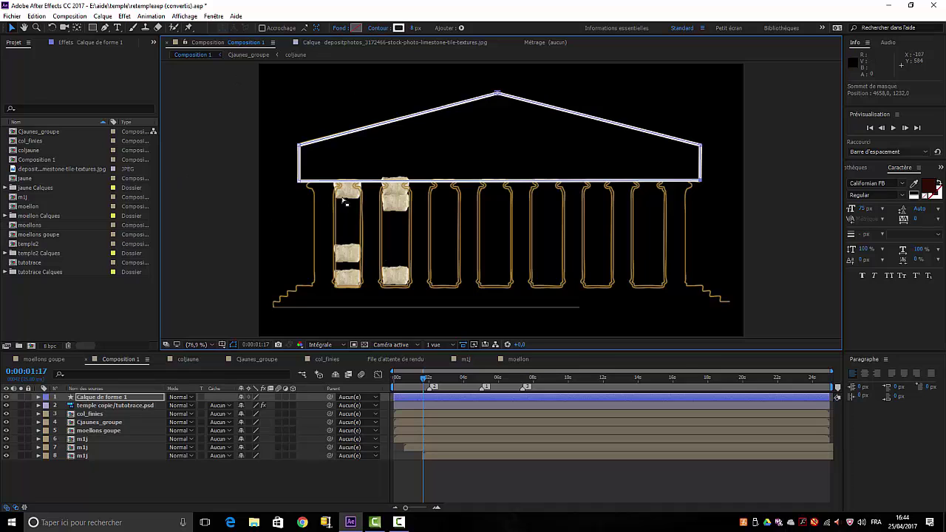
Set the roof shape's fill colour to brown 844115
click(356, 28)
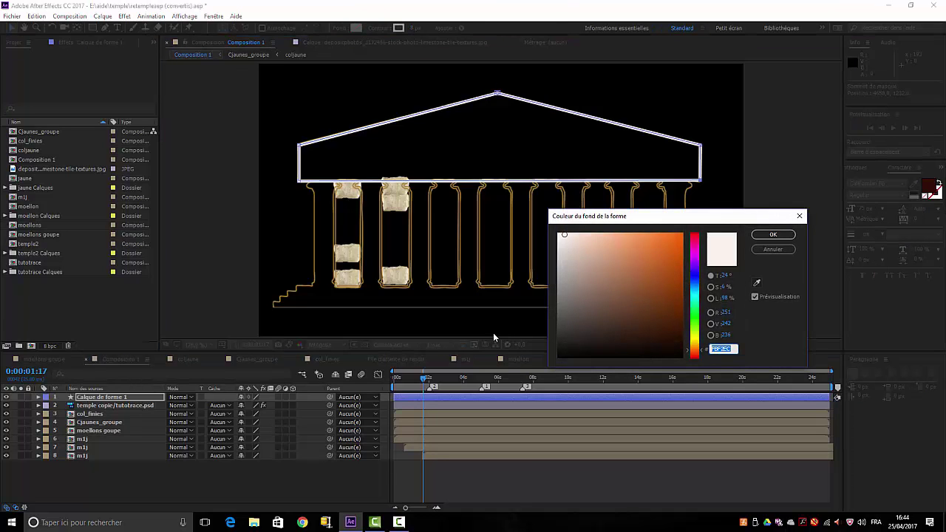
click(663, 293)
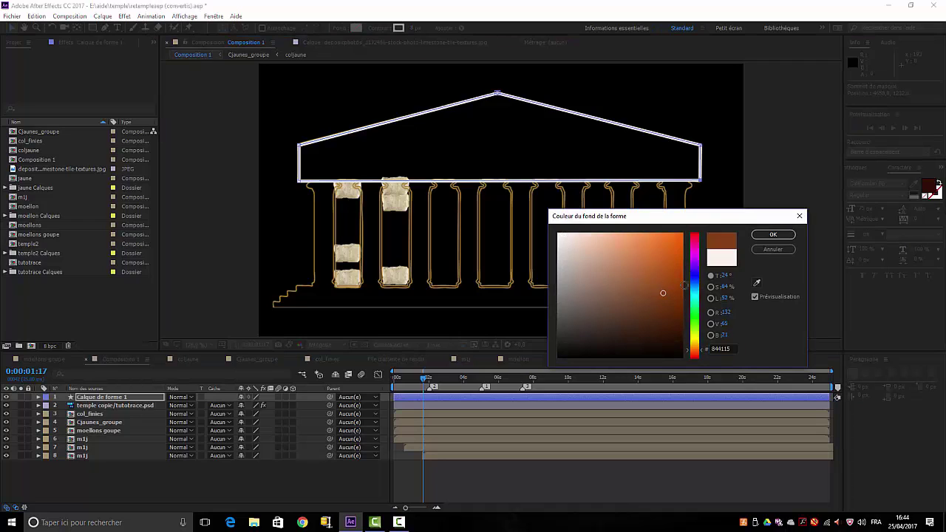
click(773, 235)
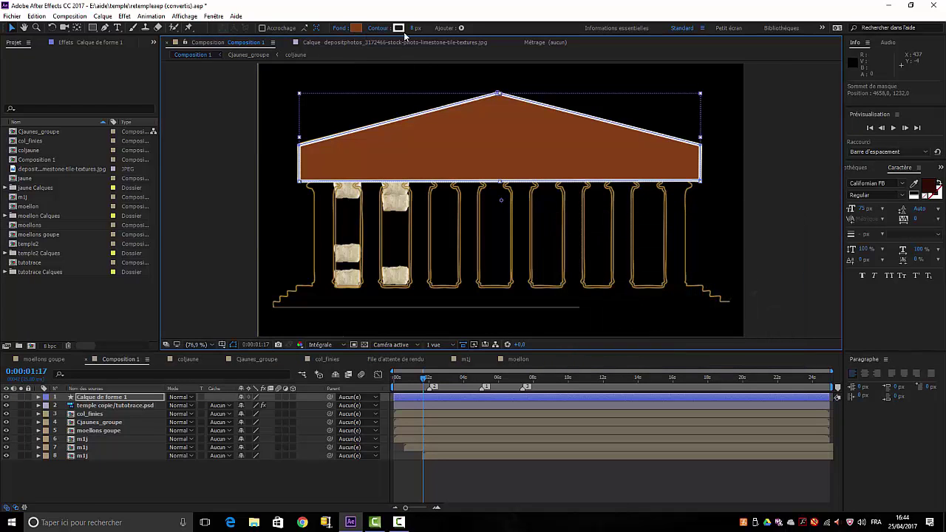
Set the roof shape's stroke to None, removing the white outline
click(398, 28)
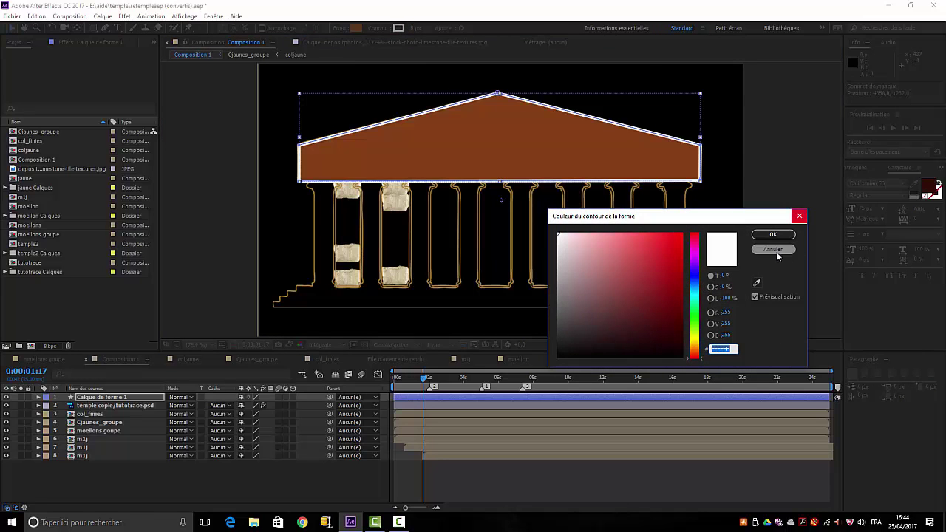
click(799, 216)
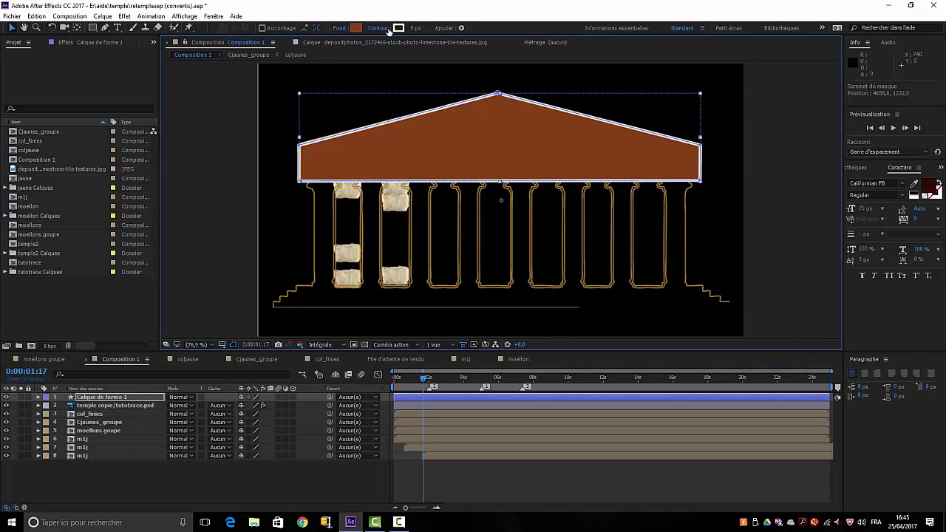
click(381, 29)
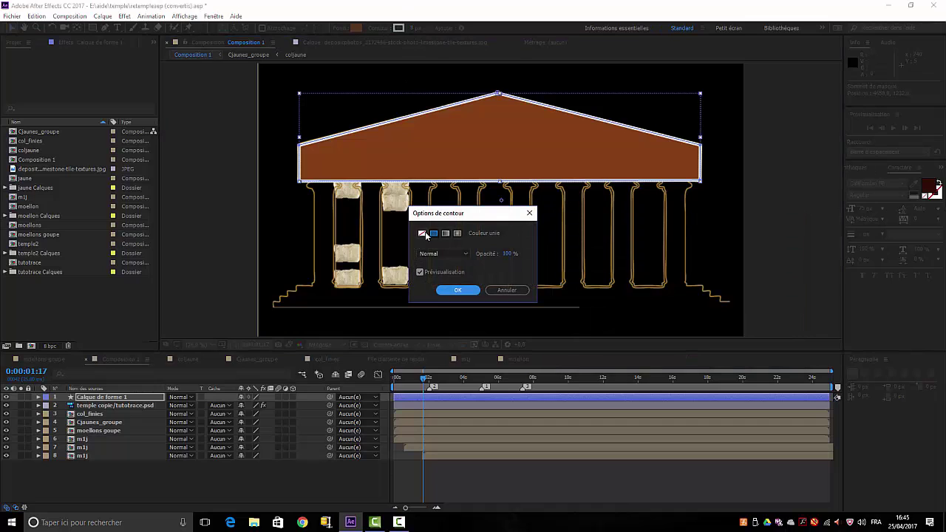
click(422, 234)
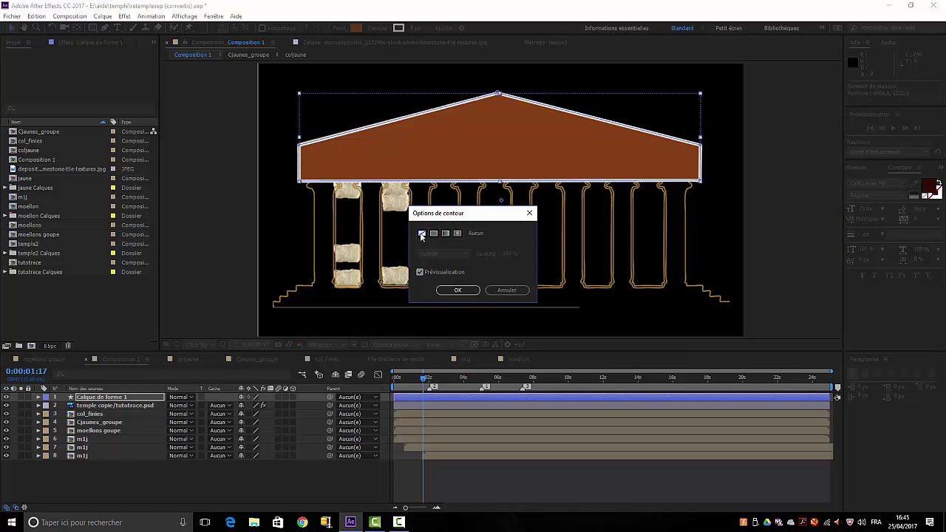
click(458, 291)
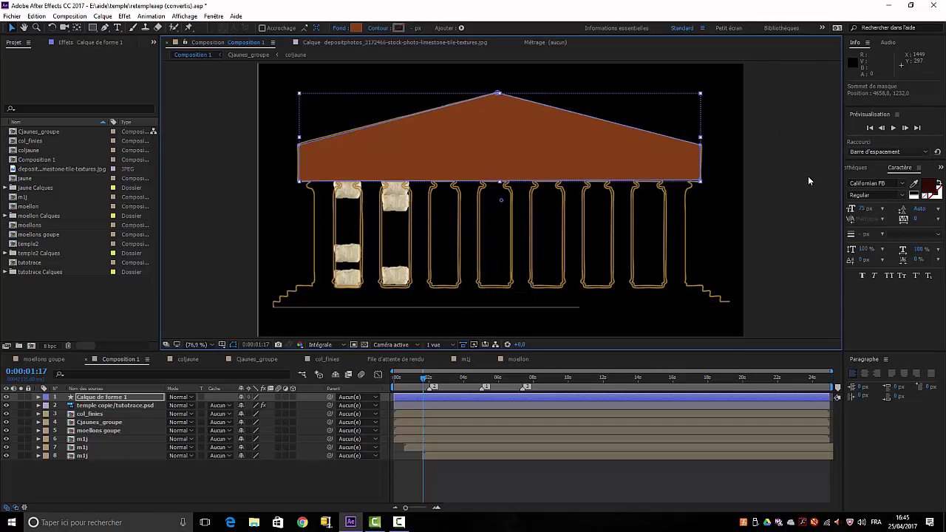
Precompose the roof shape layer into a new composition named 'toit'
right_click(88, 400)
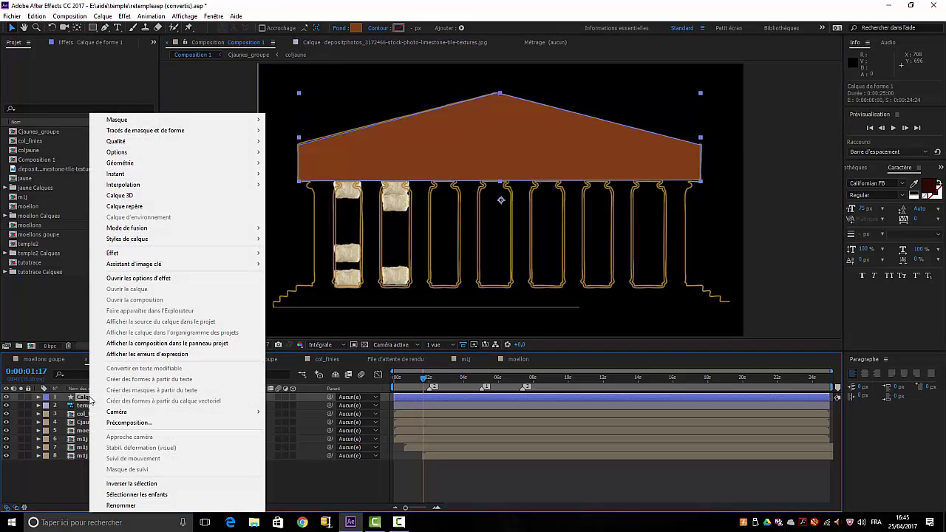
click(128, 423)
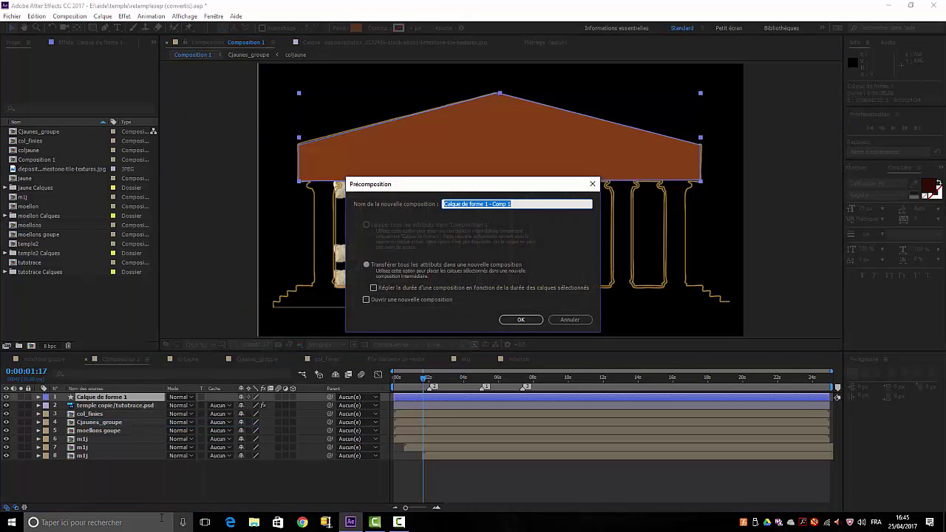
text(toit)
key(Return)
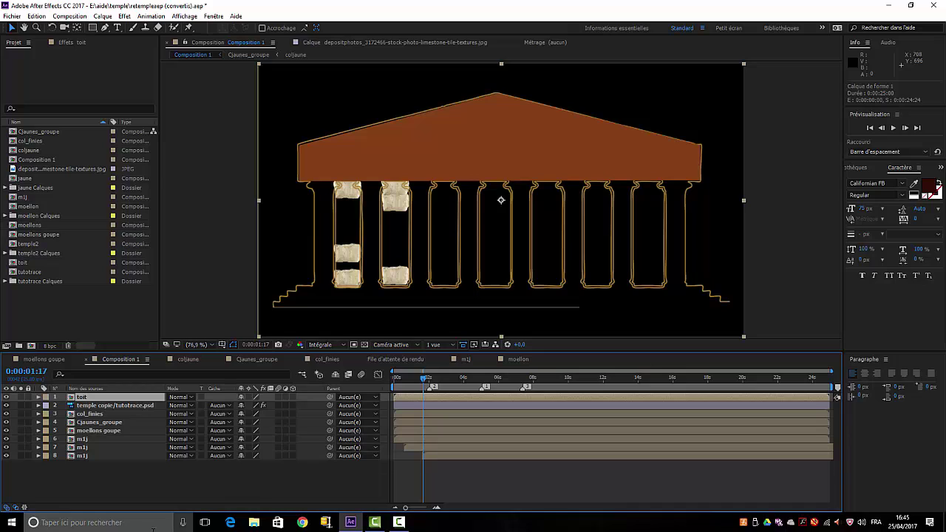
Open the toit composition and leave the roof shape layer deselected
double_click(102, 397)
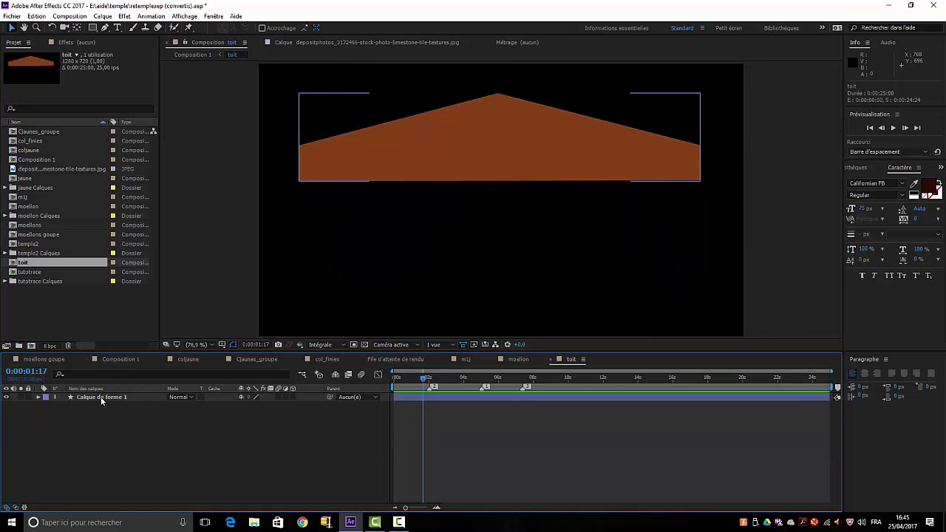
click(63, 326)
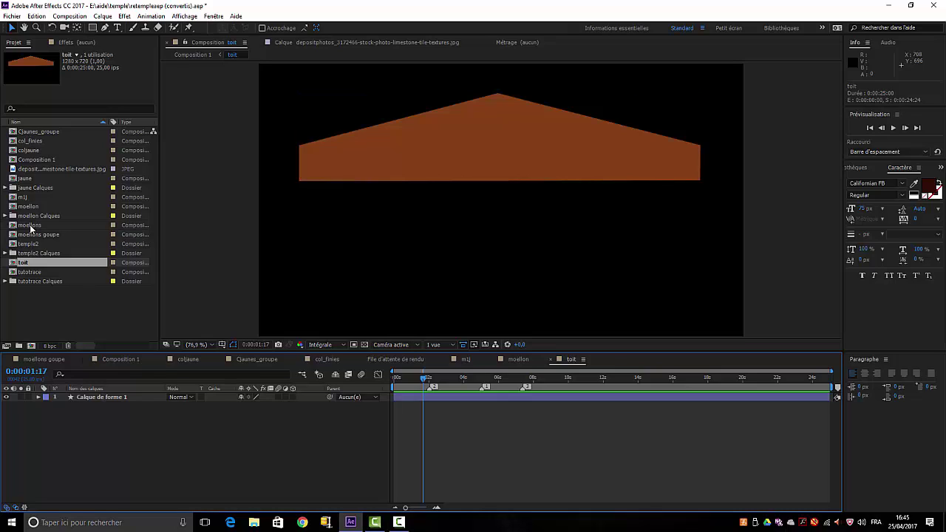
click(111, 399)
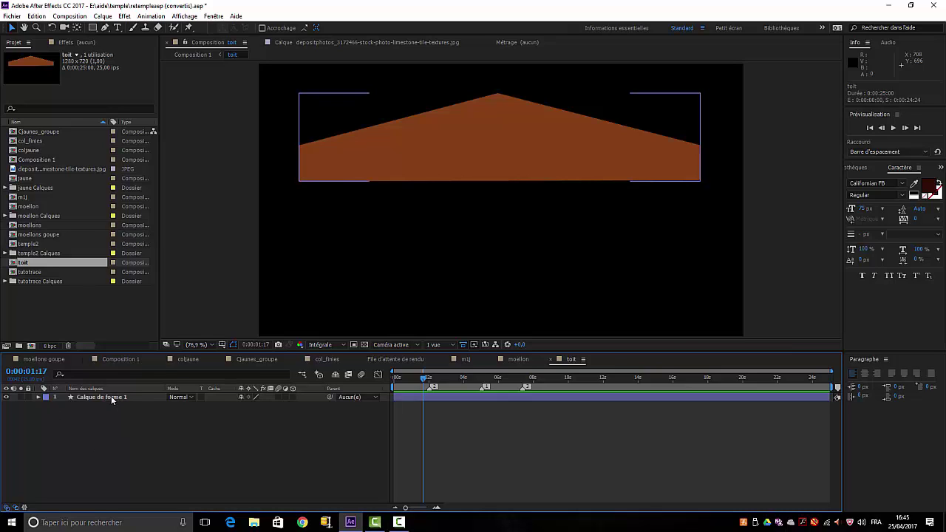
ctrl+click(104, 394)
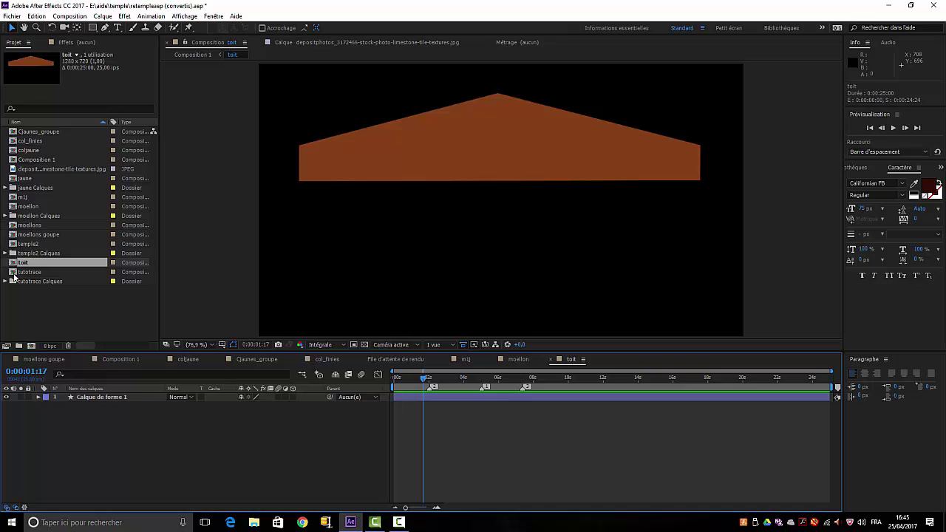
Expand the moellon Calques folder in the Project panel and select Calque 0/moellon.psd
click(43, 170)
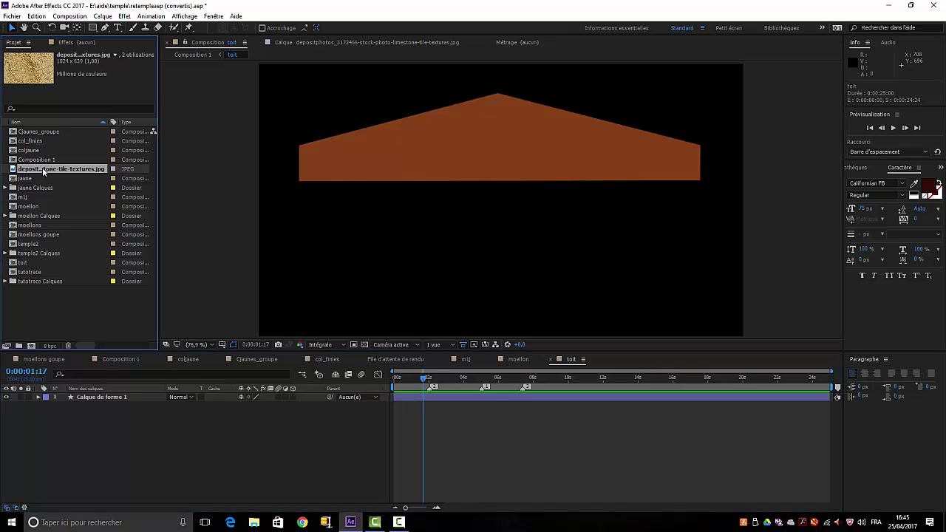
click(24, 207)
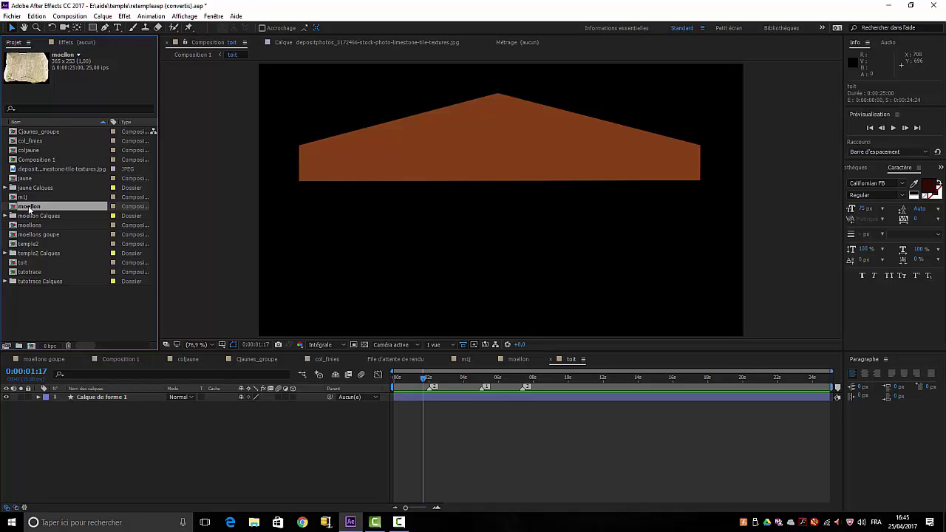
click(6, 216)
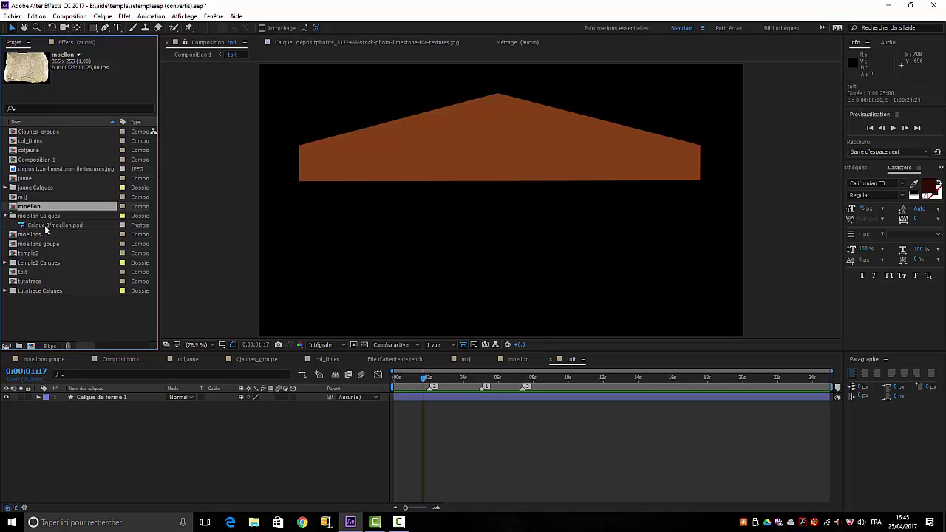
click(51, 226)
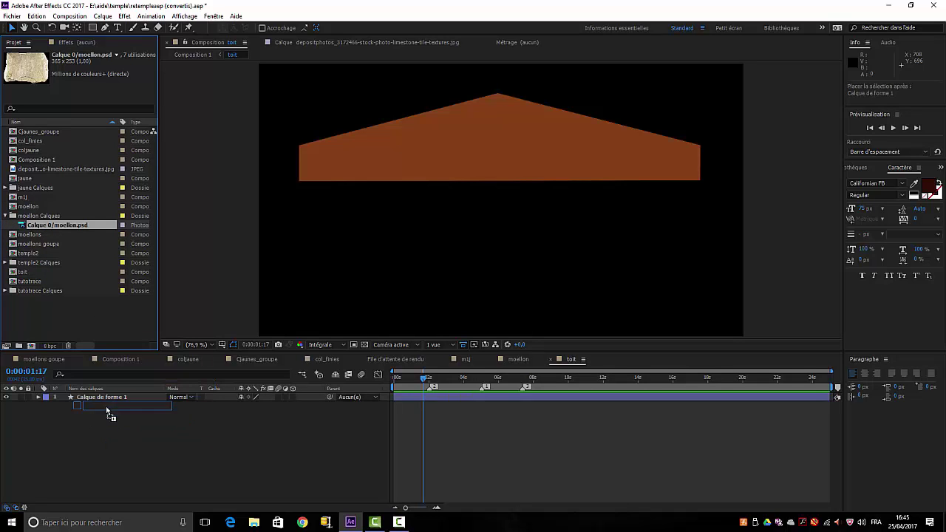
Add Calque 0/moellon.psd to toit above the roof shape layer and select it
drag(51, 226, 99, 433)
drag(107, 397, 105, 442)
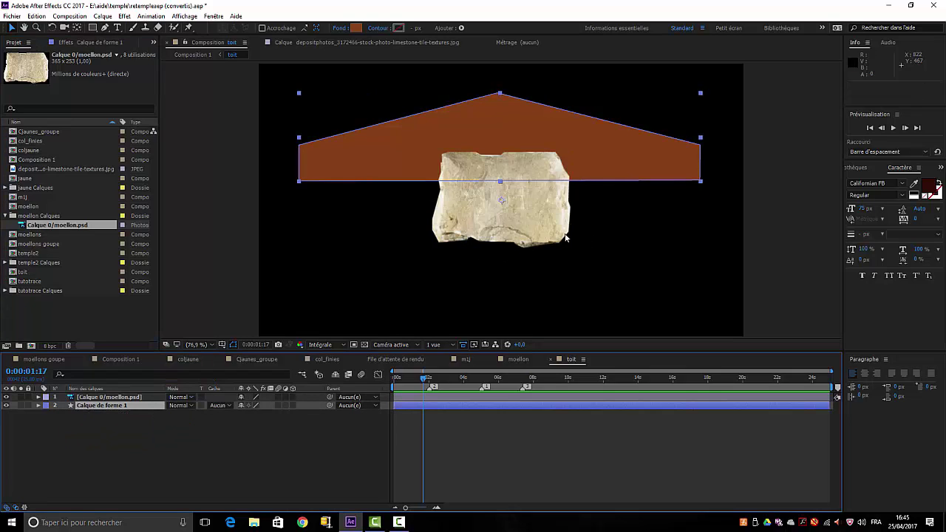
shift+click(488, 221)
click(108, 398)
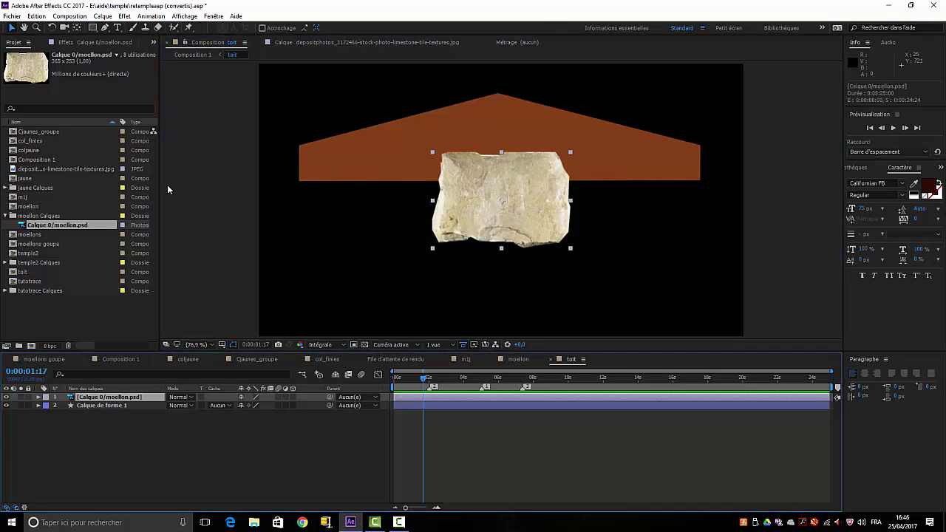
Scale the stone to 31% and place it at the roof's lower-left corner
key(s)
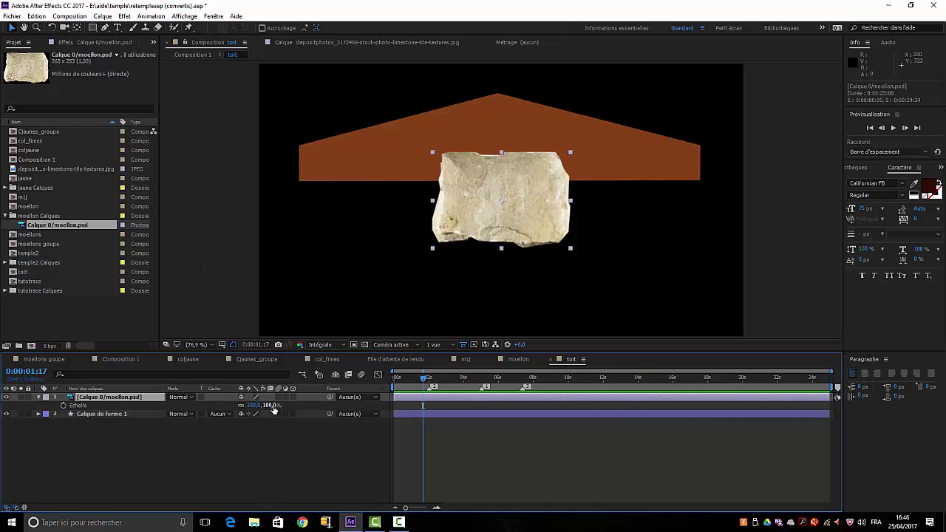
drag(274, 406, 231, 406)
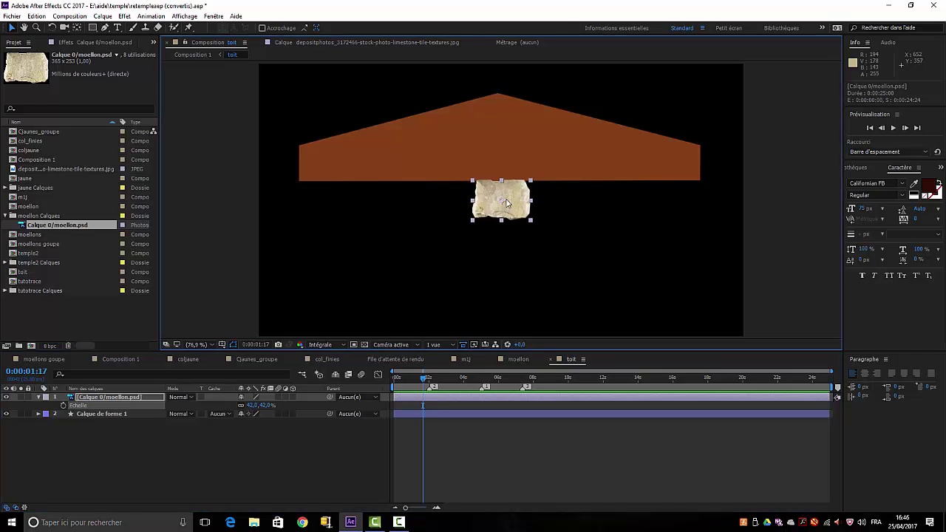
drag(508, 204, 329, 163)
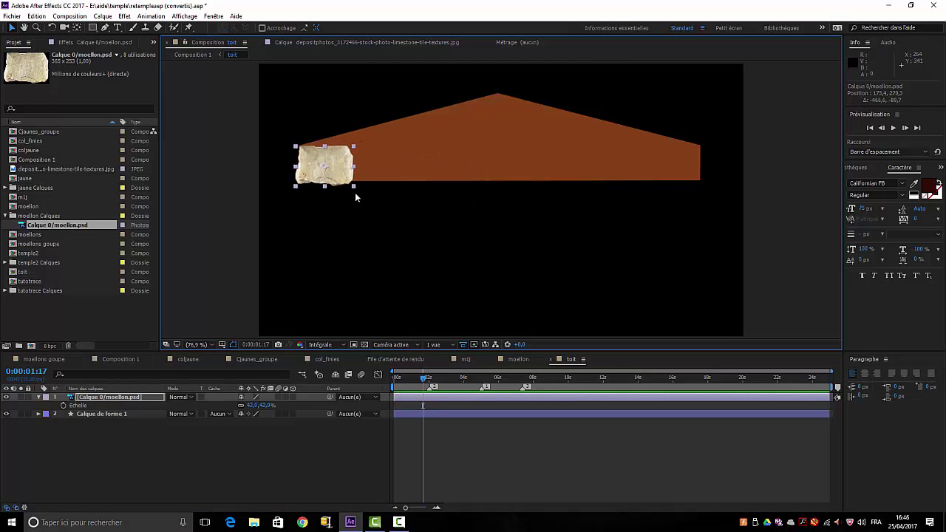
drag(252, 406, 244, 406)
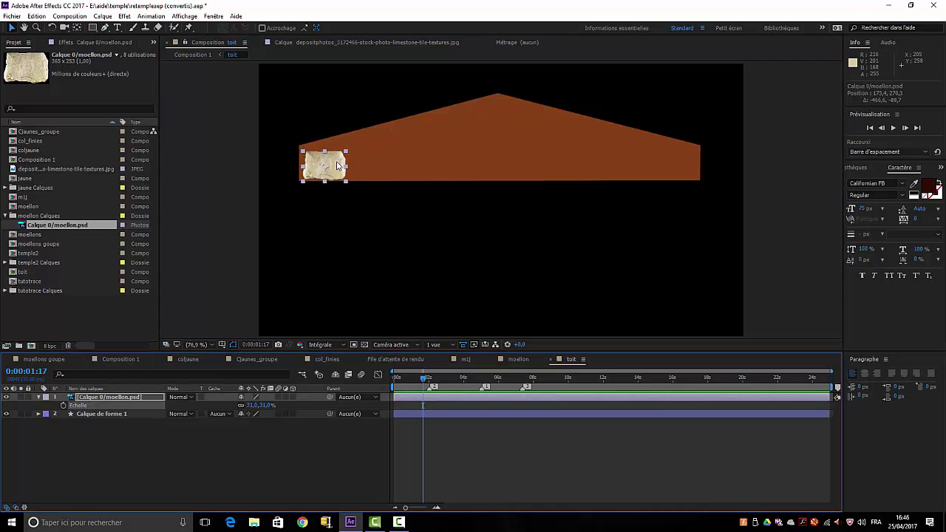
drag(338, 165, 333, 167)
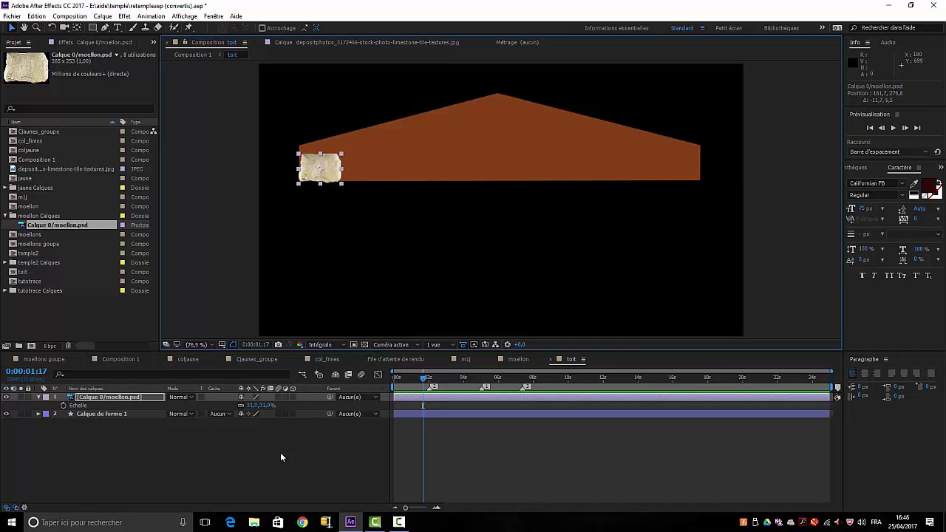
click(103, 413)
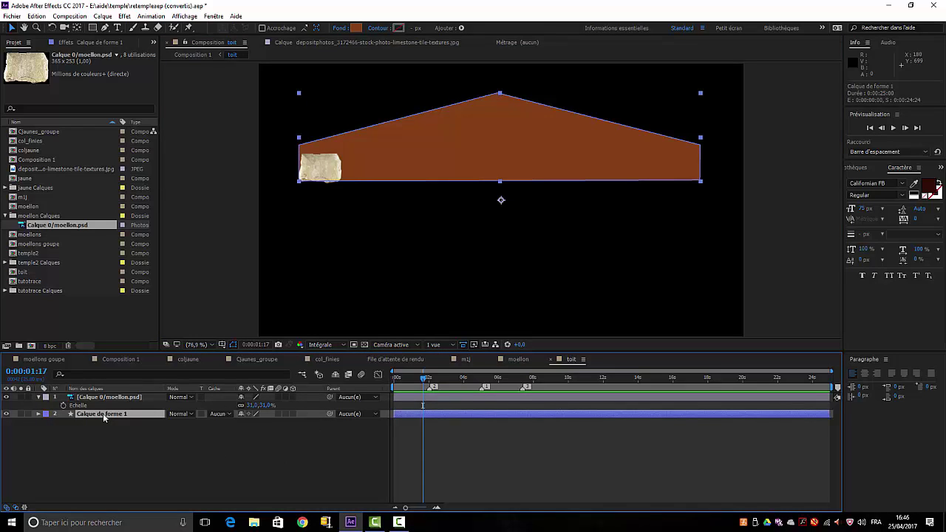
Duplicate the roof shape above the stone and set the stone's matte to Alpha Calque de forme 2
key(ctrl+d)
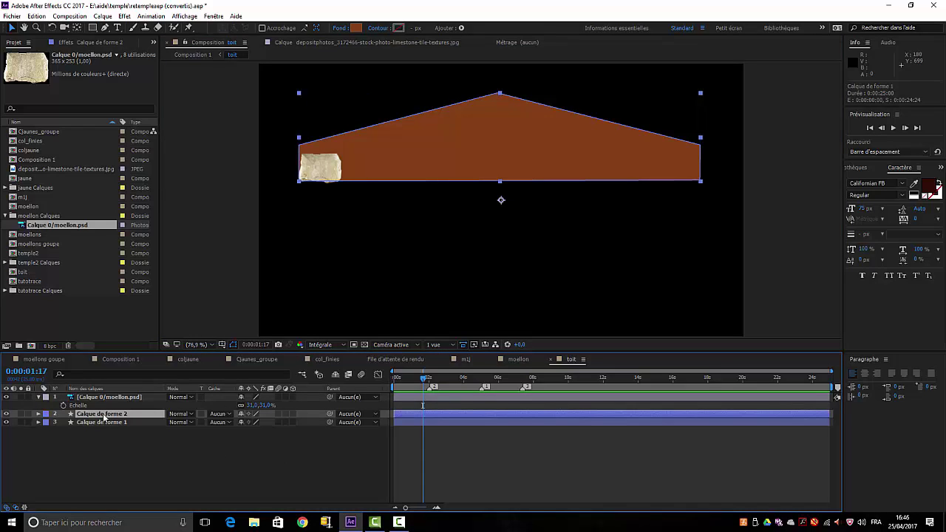
mouse_move(104, 419)
mouse_down()
mouse_move(101, 400)
mouse_move(93, 402)
mouse_up()
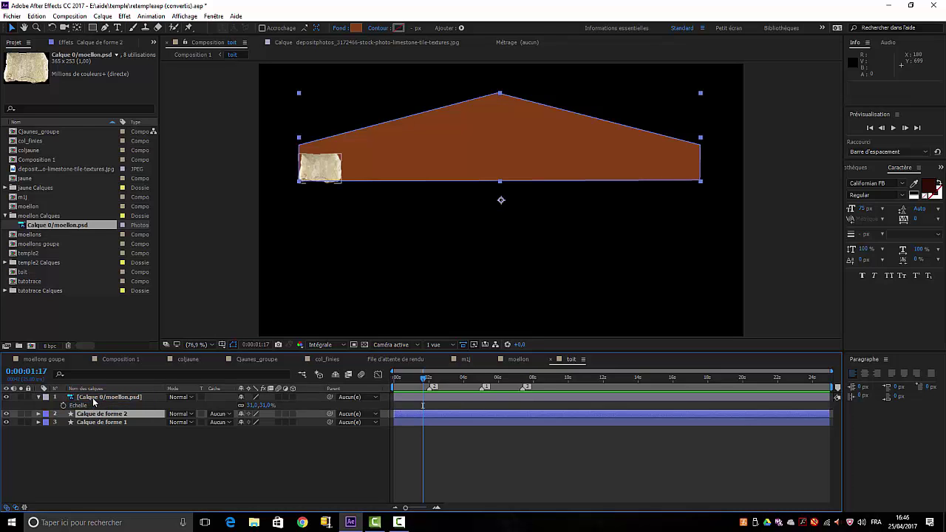
click(94, 400)
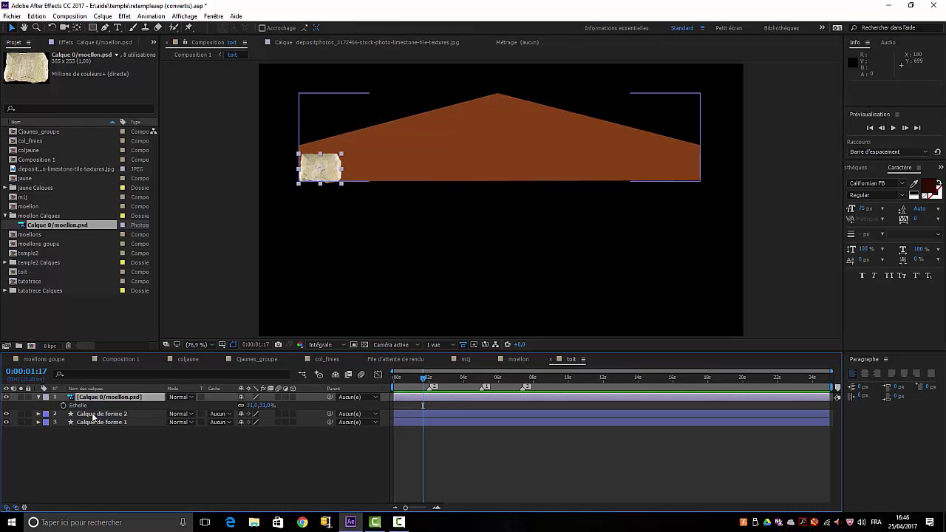
drag(93, 417, 95, 397)
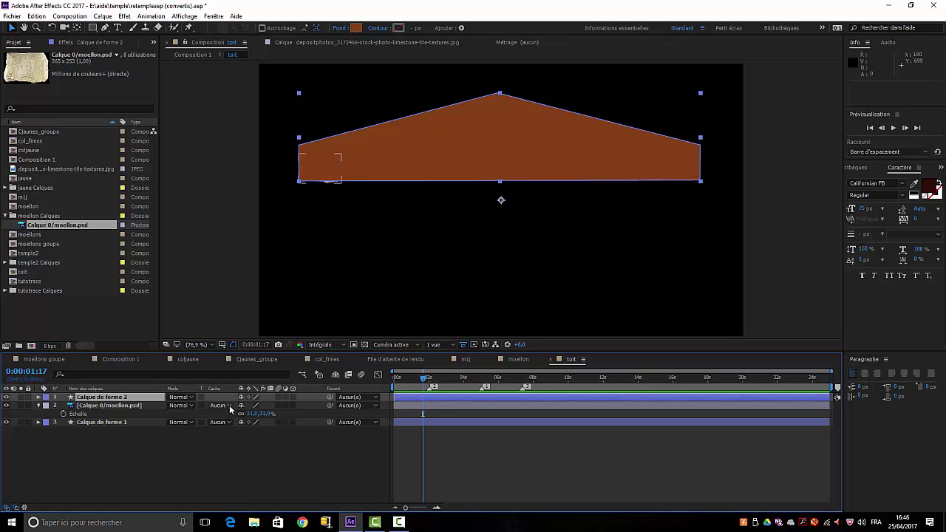
click(230, 409)
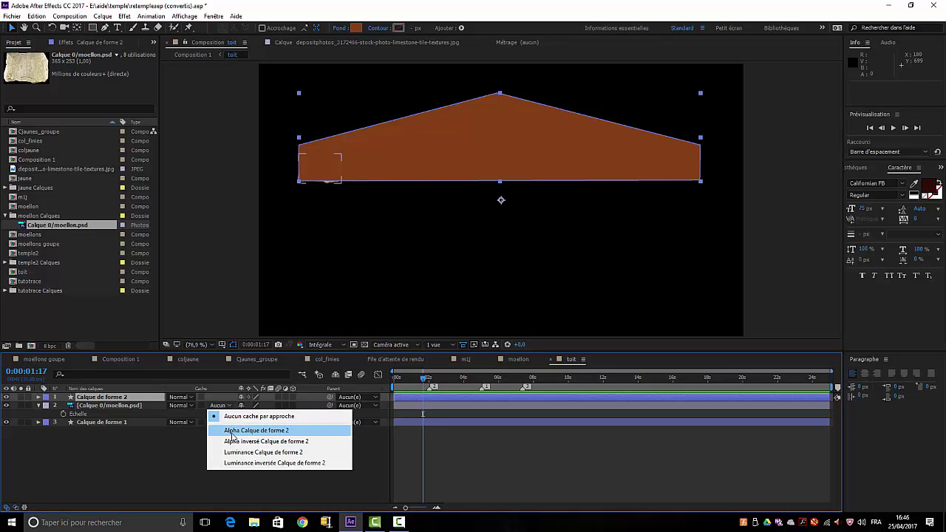
click(231, 432)
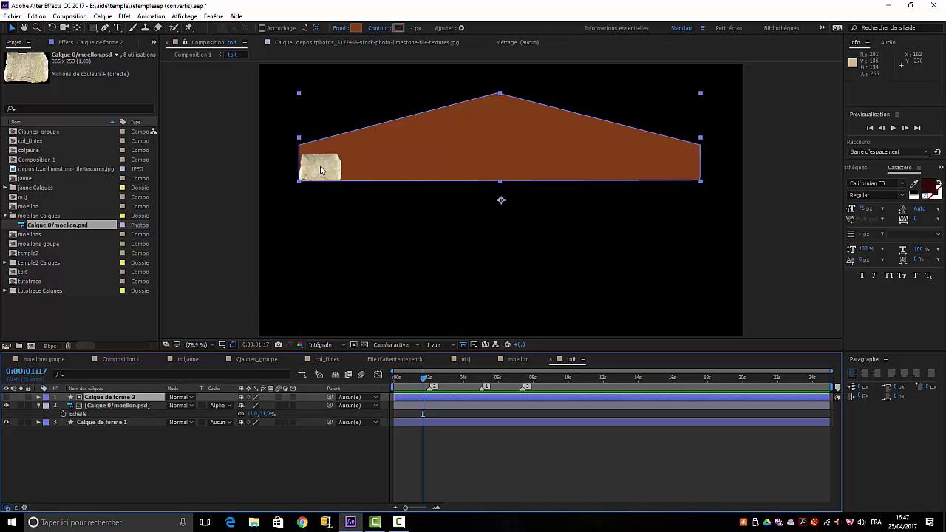
Nudge the stone block up into the roof's left corner
click(127, 406)
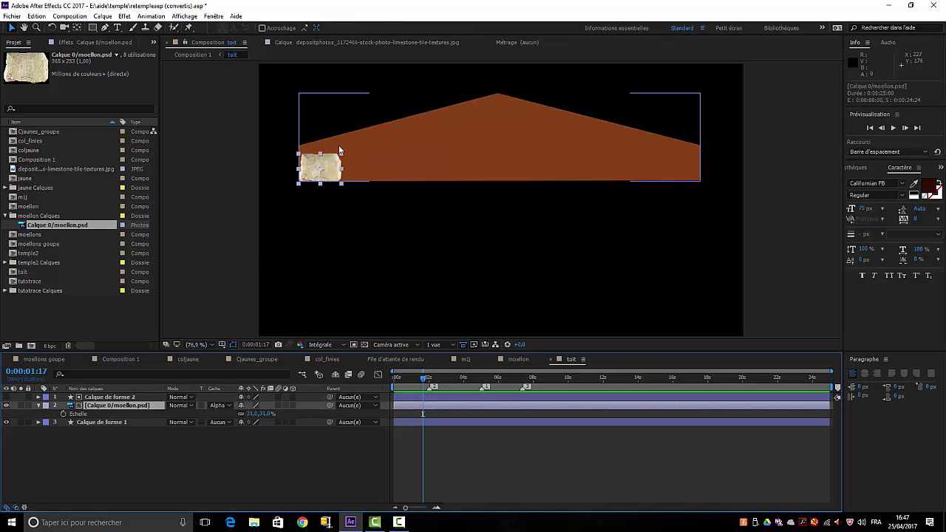
mouse_move(329, 170)
mouse_down()
mouse_move(330, 130)
mouse_move(329, 170)
mouse_up()
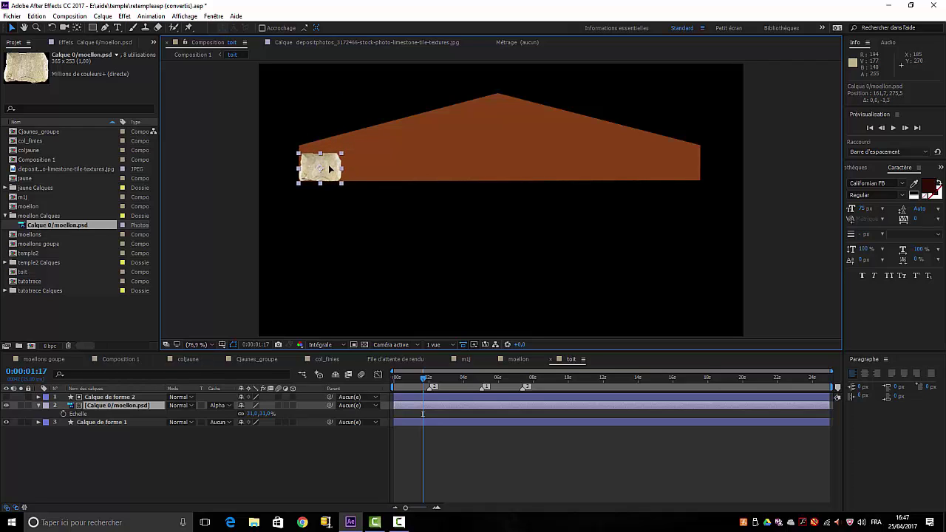
key(Return)
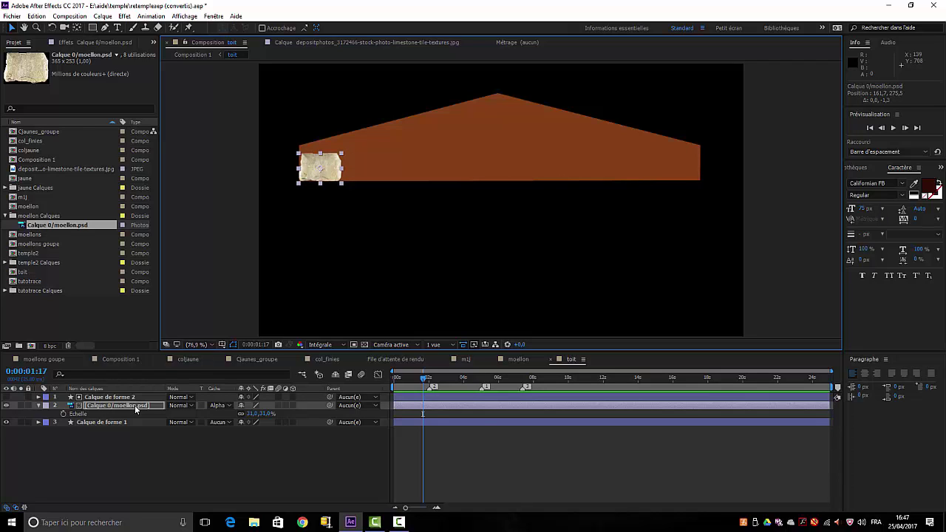
Duplicate the matted stone, then delete the surplus stone copy and deselect
key(ctrl+d)
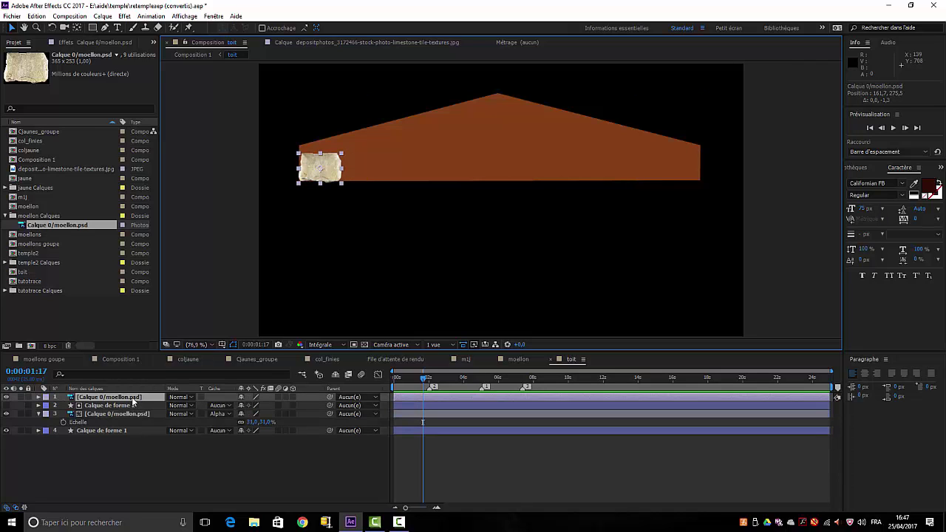
drag(133, 402, 131, 412)
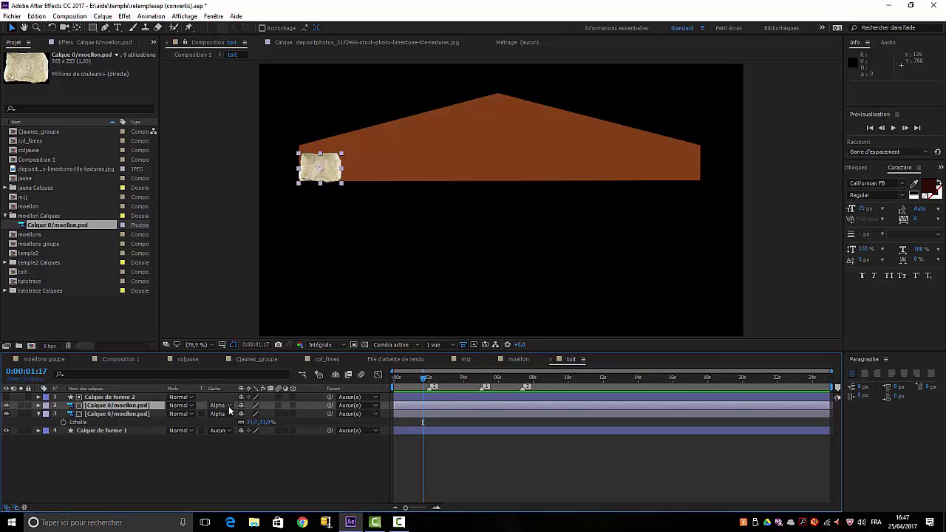
mouse_move(333, 166)
mouse_down()
mouse_move(386, 169)
mouse_move(329, 176)
mouse_up()
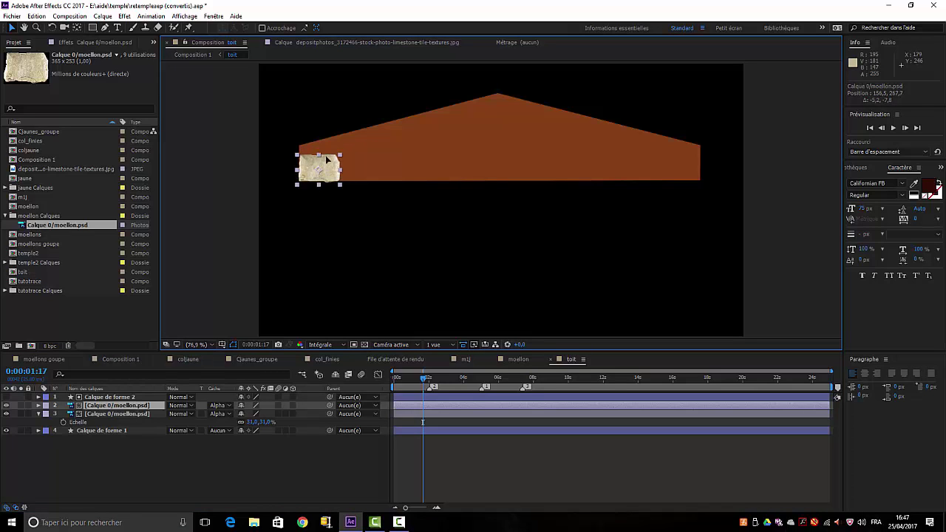
click(115, 408)
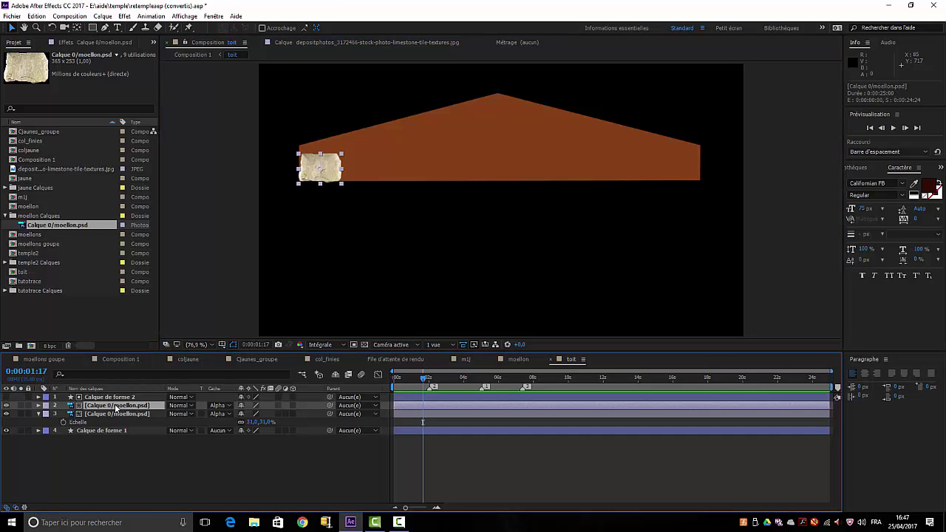
key(Delete)
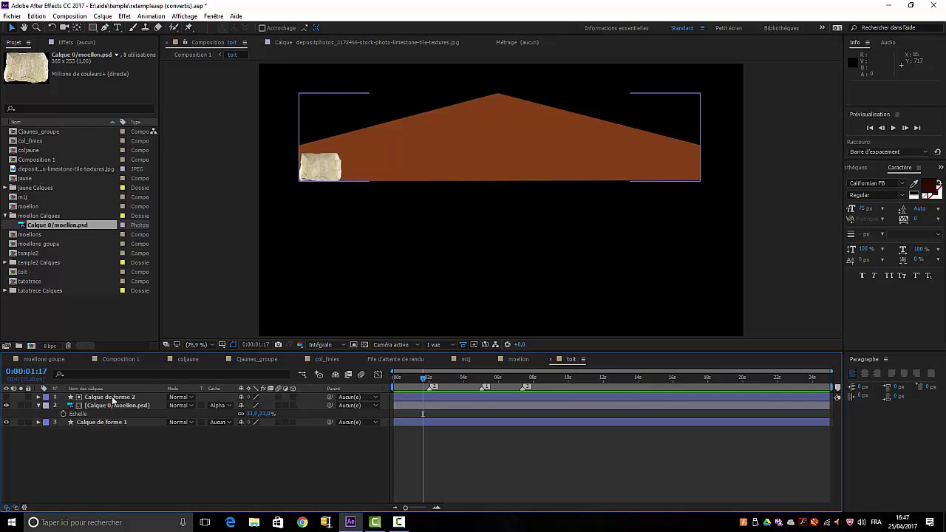
click(125, 436)
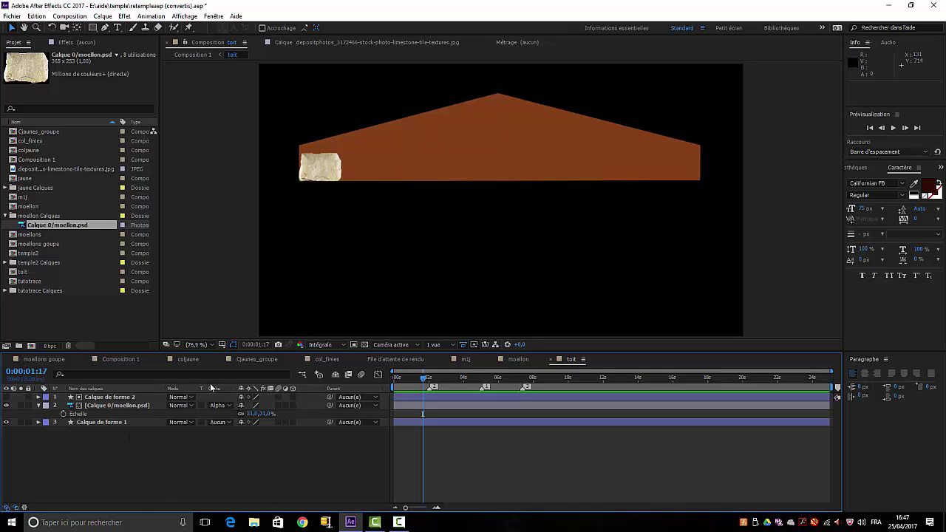
Duplicate the stone with its two shape layers and move the copied Calque de forme 3 under the new stone
click(109, 397)
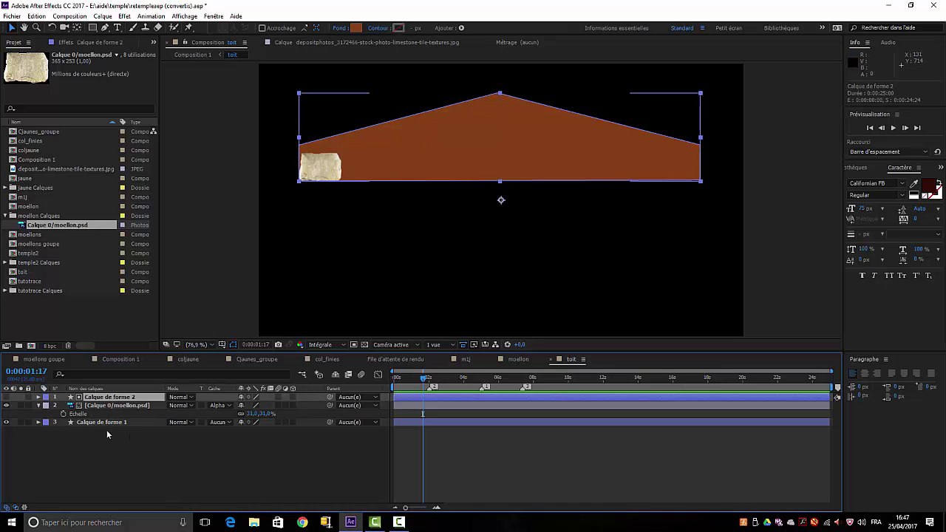
shift+click(107, 422)
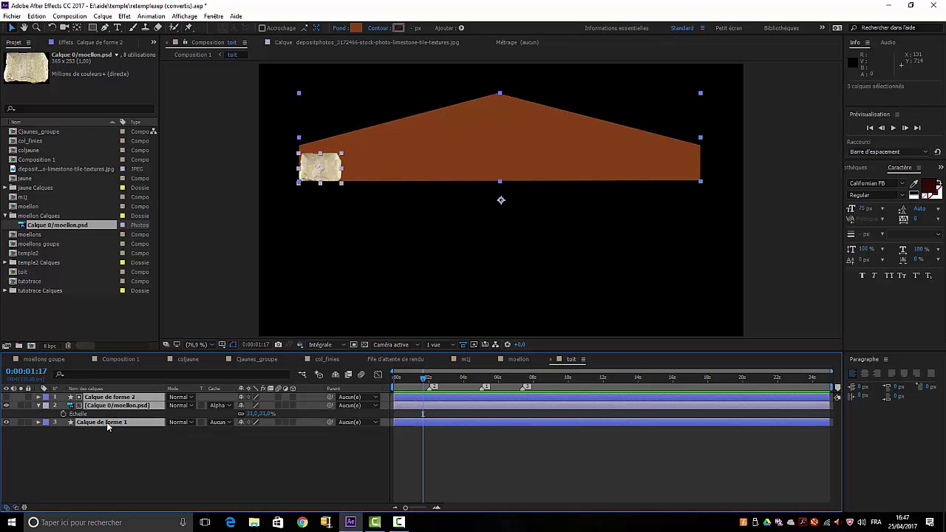
key(ctrl+d)
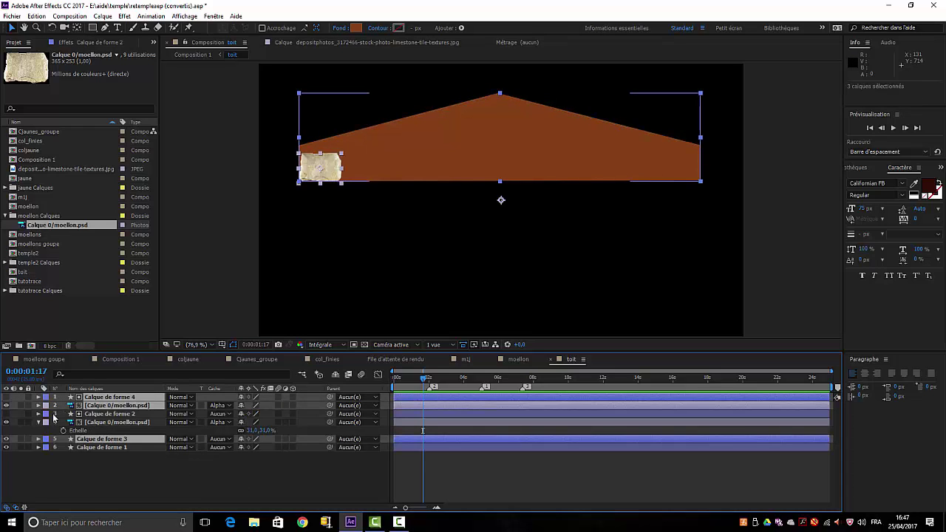
click(40, 423)
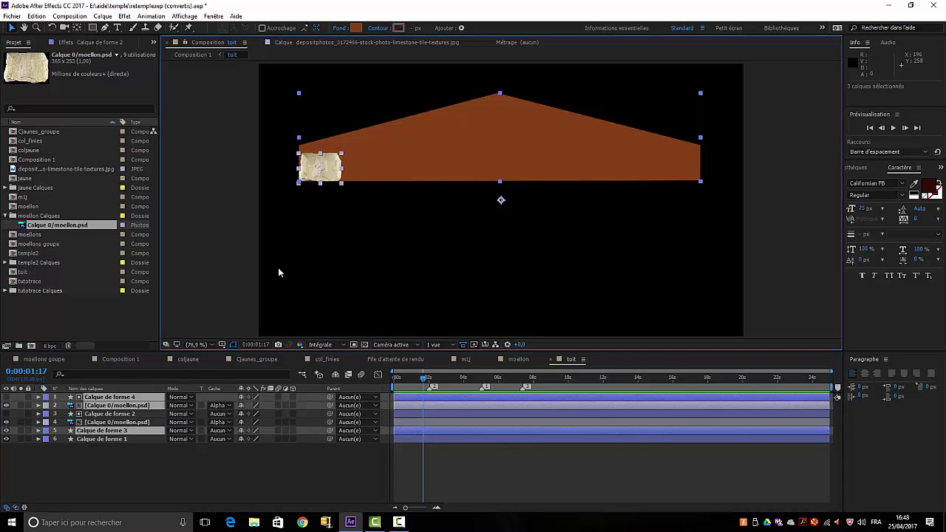
click(150, 458)
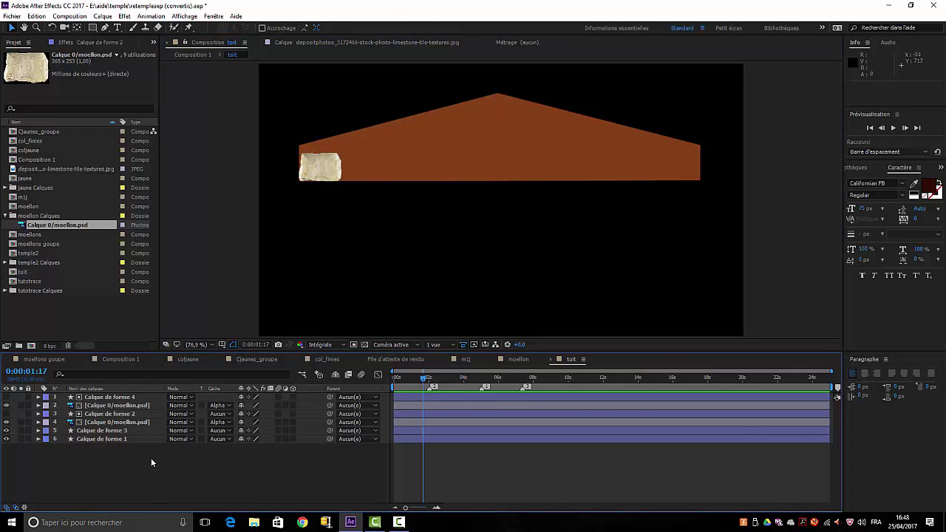
click(121, 432)
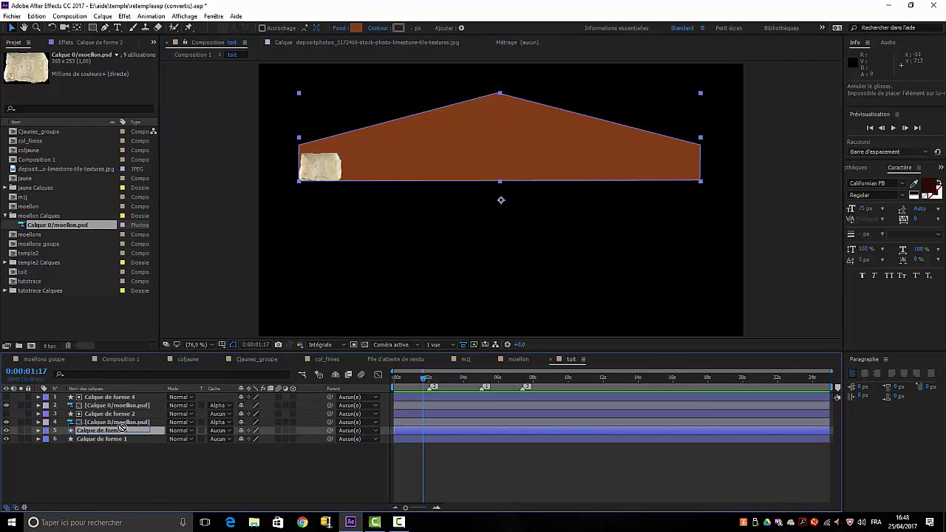
drag(121, 428, 126, 416)
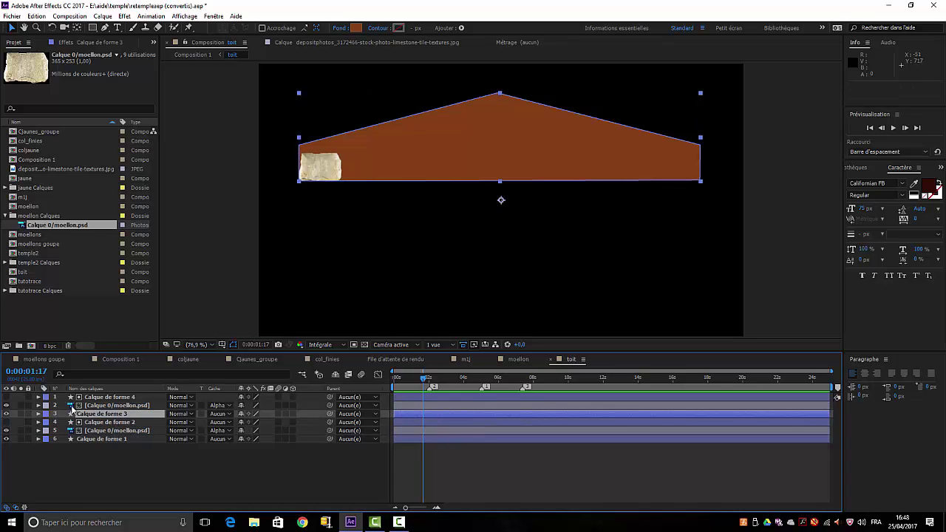
Slide the copied stone flush right of the first, hiding Calque de forme 3 and the brown roof shape
click(106, 407)
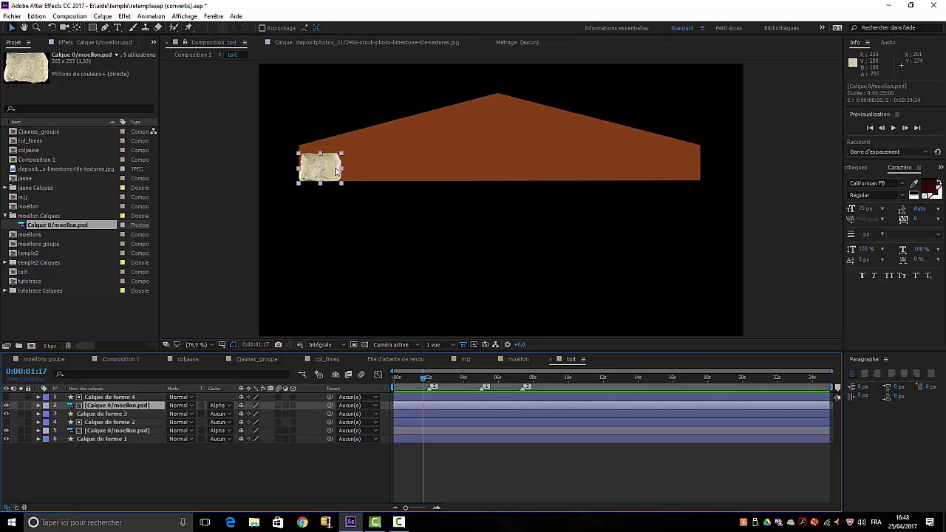
mouse_move(339, 170)
mouse_down()
mouse_move(361, 170)
mouse_move(341, 170)
mouse_up()
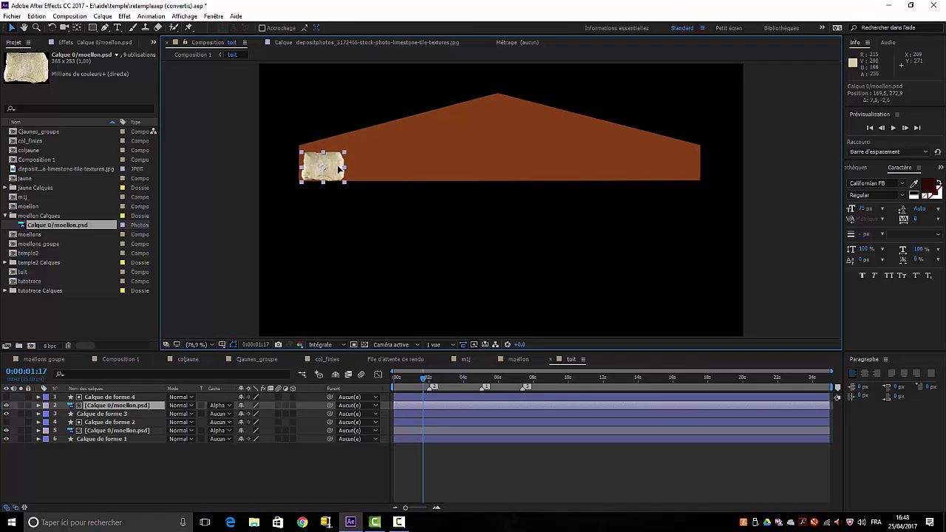
click(7, 414)
drag(357, 168, 395, 168)
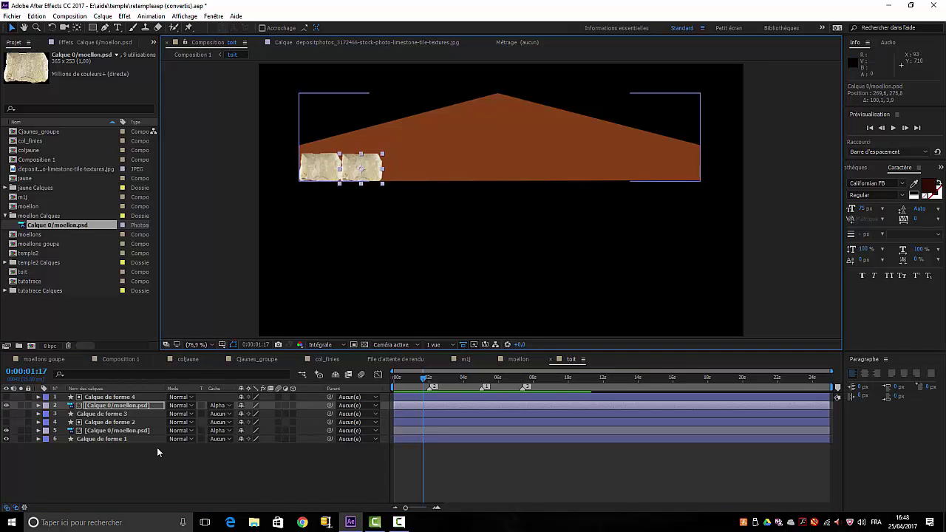
click(7, 414)
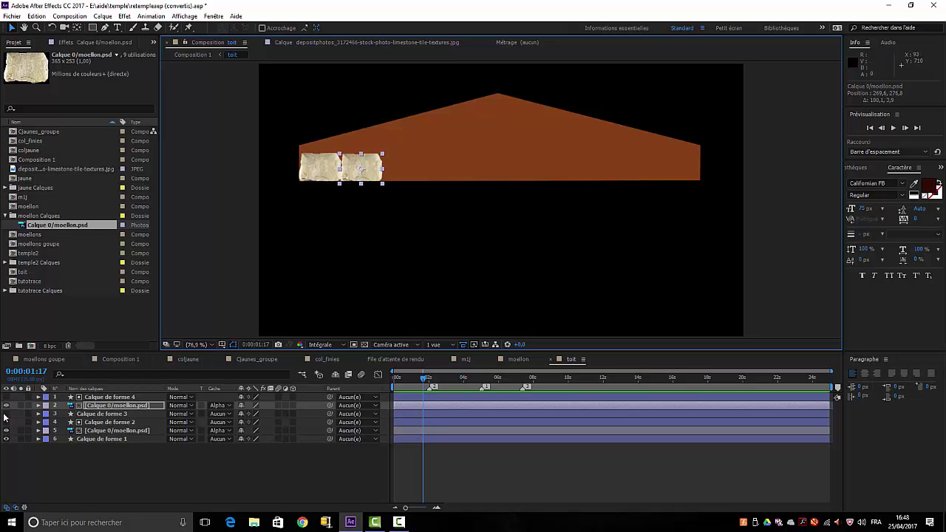
click(6, 415)
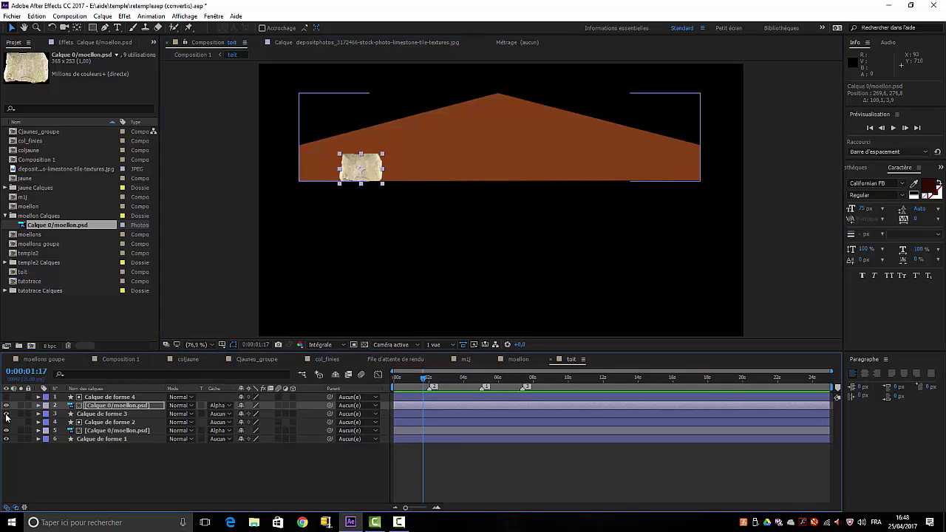
click(7, 414)
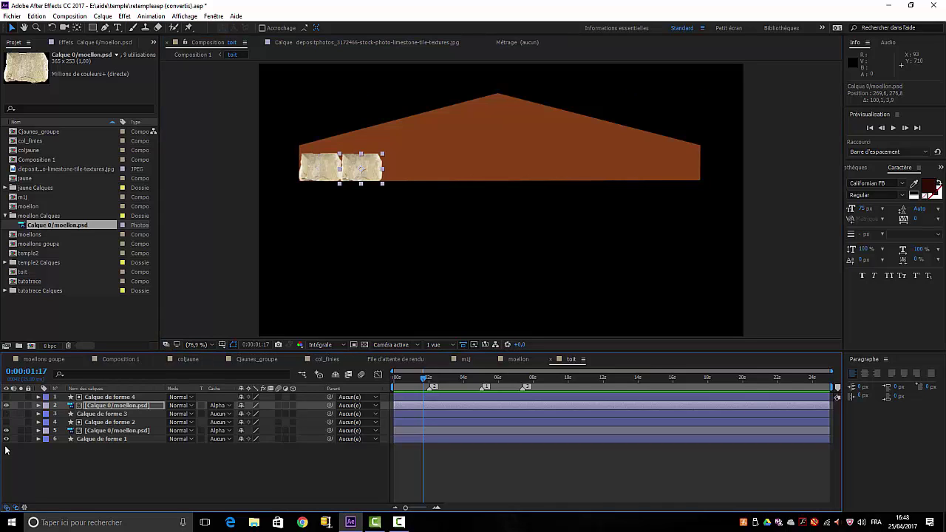
click(7, 439)
click(6, 439)
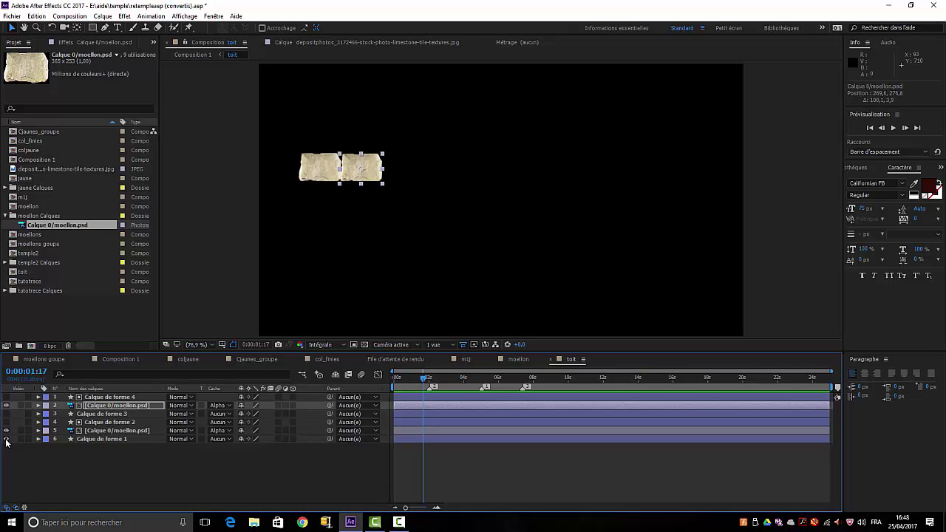
Duplicate the newest stone, put Calque de forme 5 under it, and slide it right as the third stone
click(7, 439)
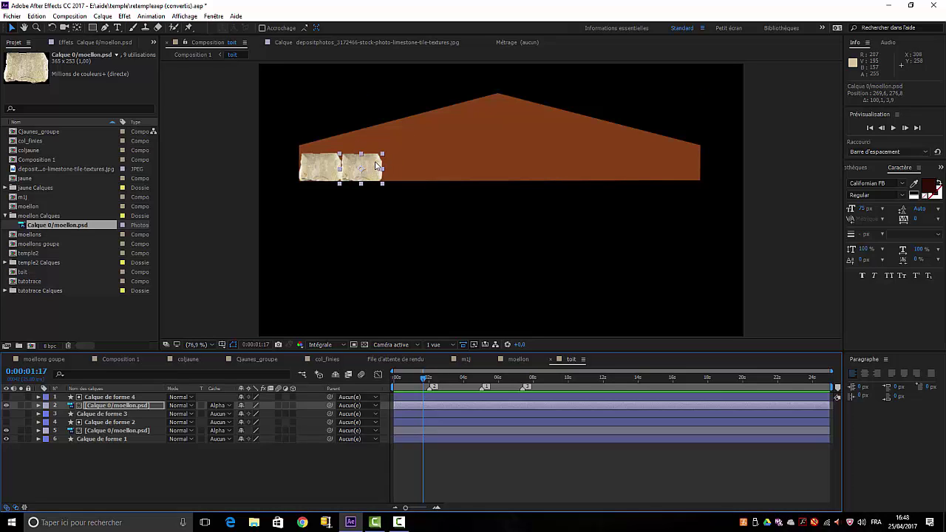
click(112, 415)
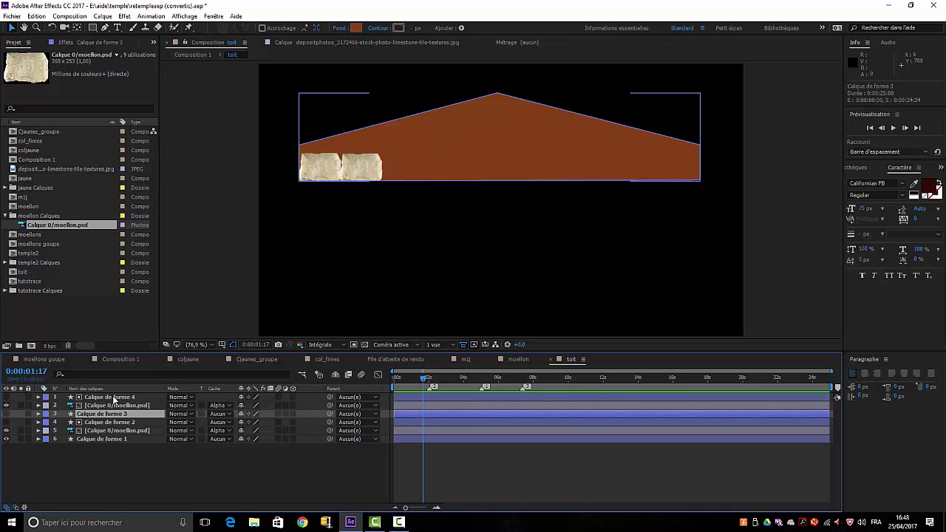
shift+click(114, 399)
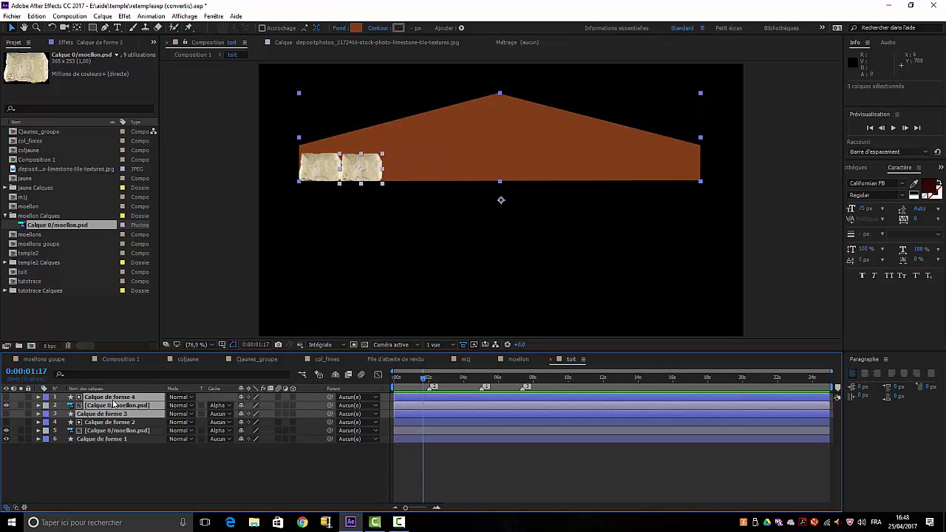
key(ctrl+d)
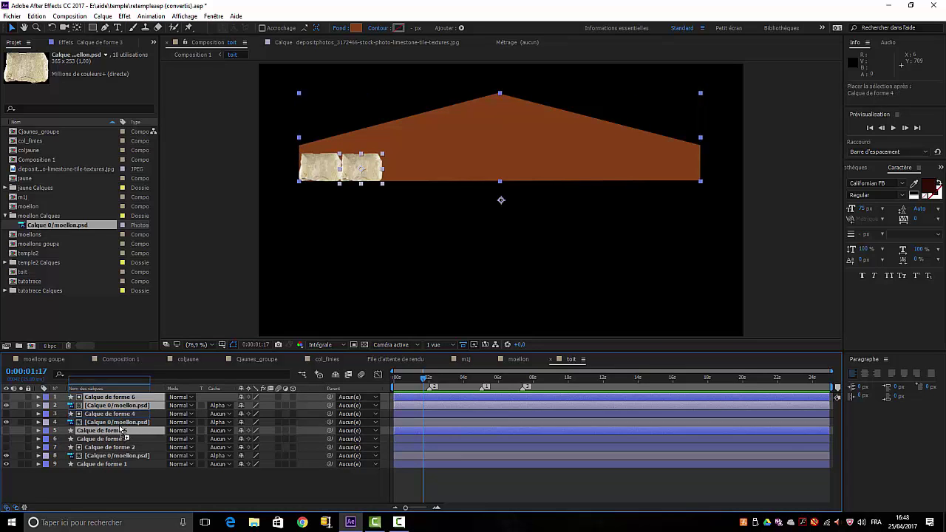
click(140, 491)
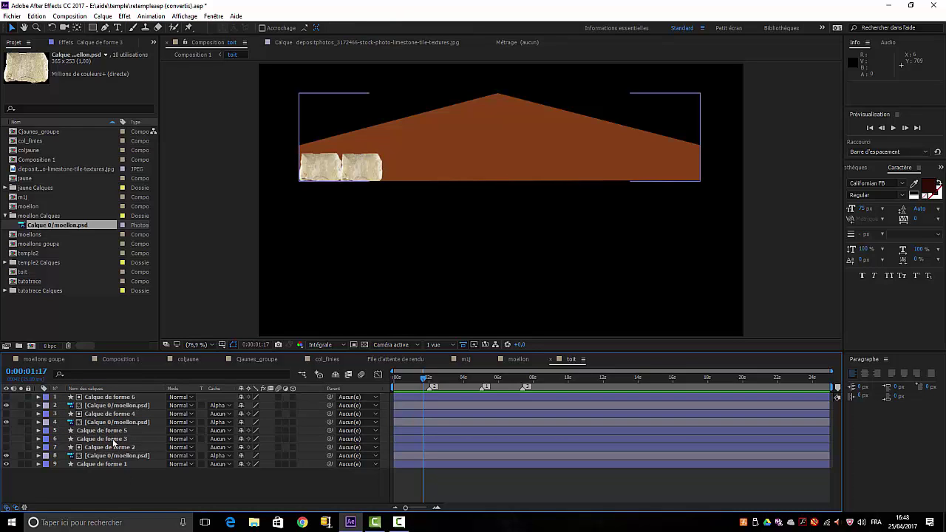
click(111, 431)
drag(111, 432, 116, 411)
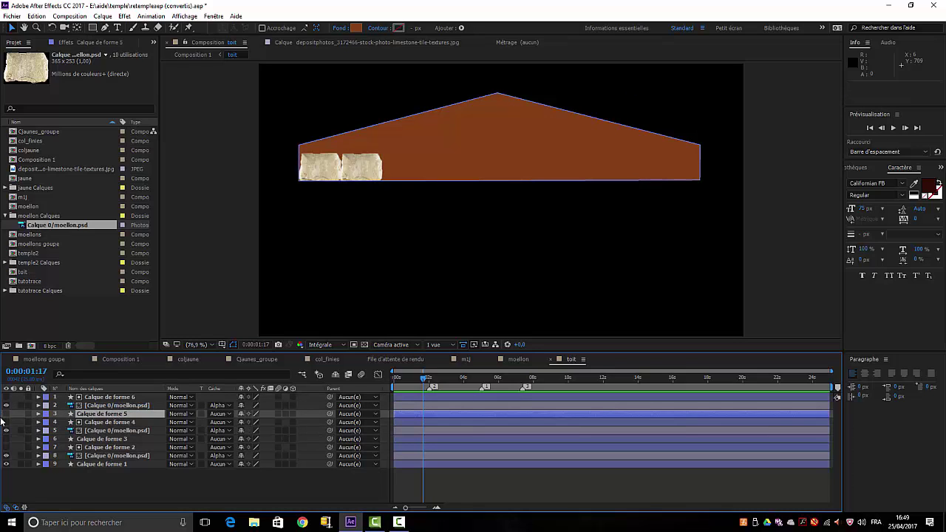
click(114, 406)
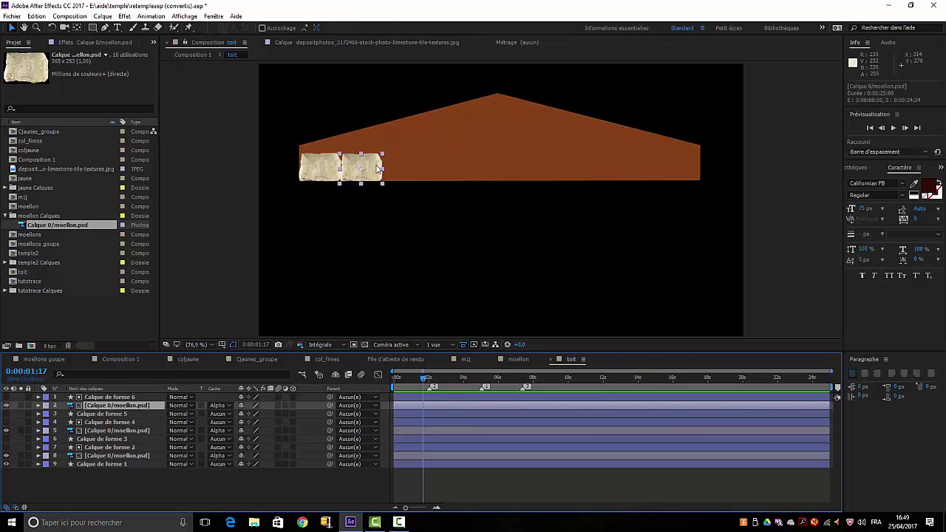
drag(372, 164, 414, 162)
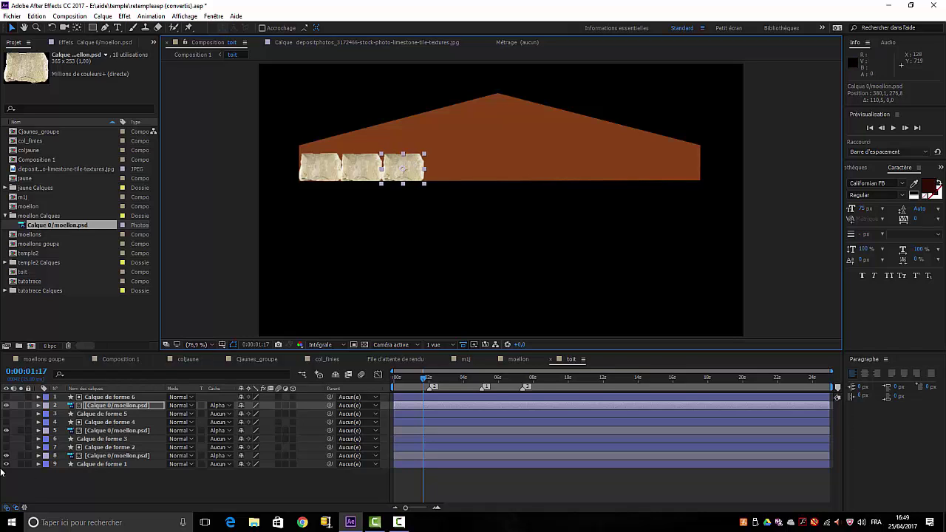
Duplicate again, put Calque de forme 7 under the copy, and slide it right as the fourth stone
click(106, 399)
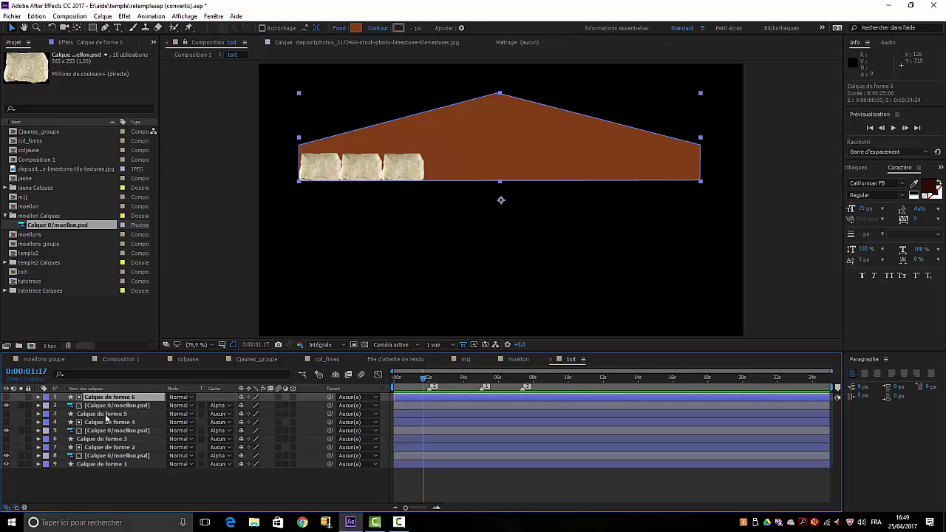
shift+click(106, 415)
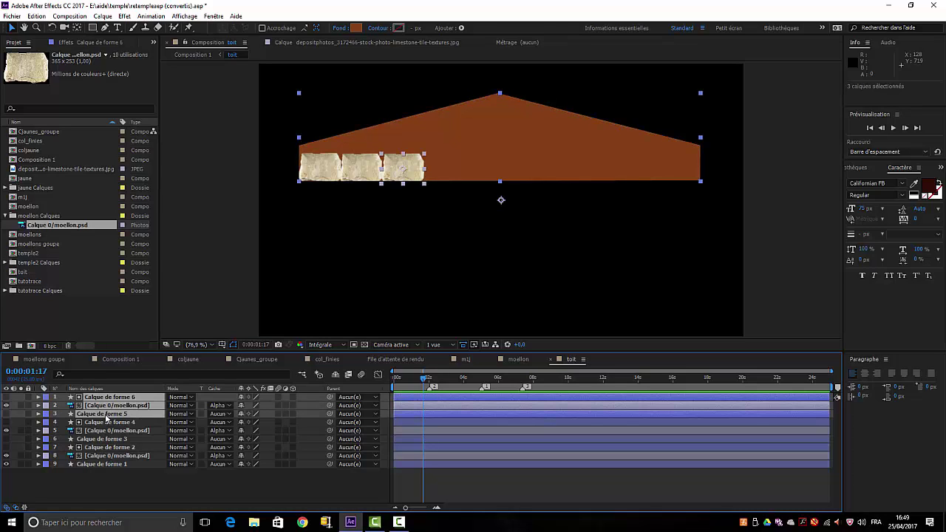
key(ctrl+d)
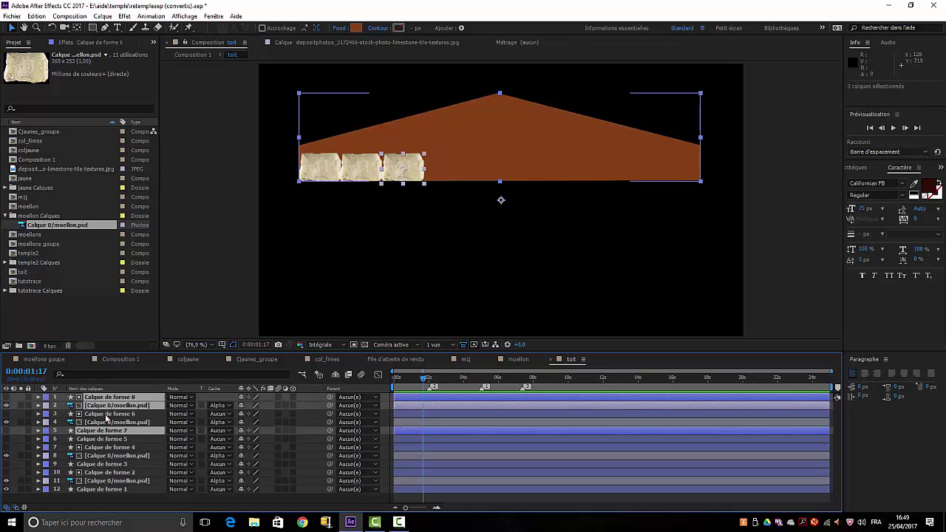
drag(106, 415, 106, 436)
click(153, 503)
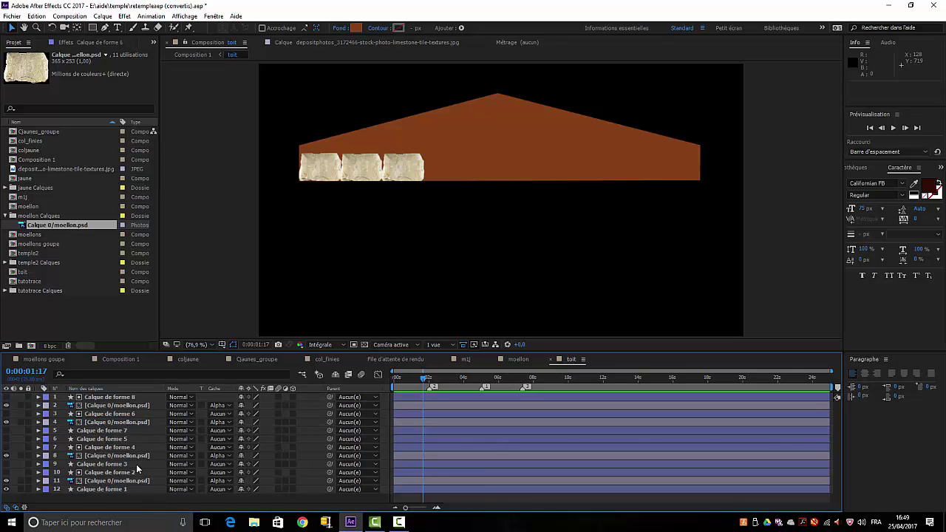
click(118, 432)
drag(119, 431, 119, 414)
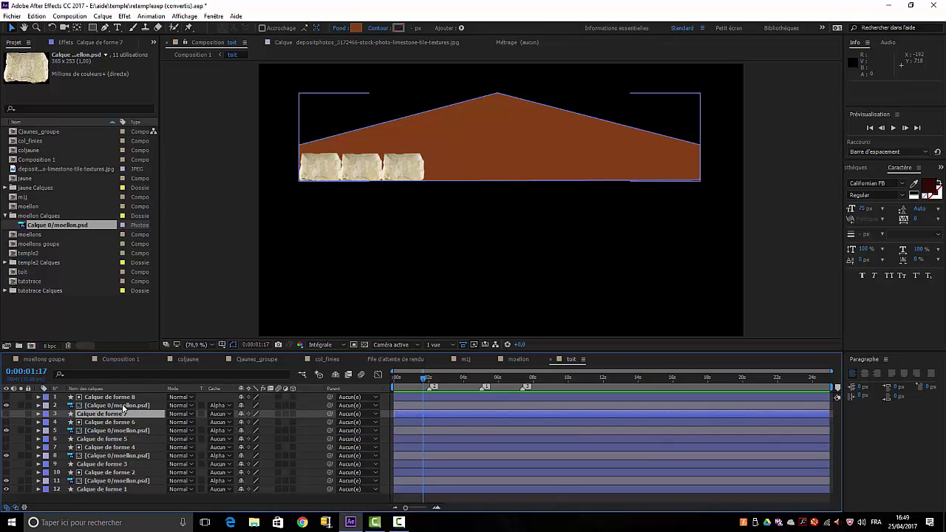
click(405, 168)
mouse_move(412, 167)
mouse_down()
mouse_move(461, 167)
mouse_move(453, 166)
mouse_up()
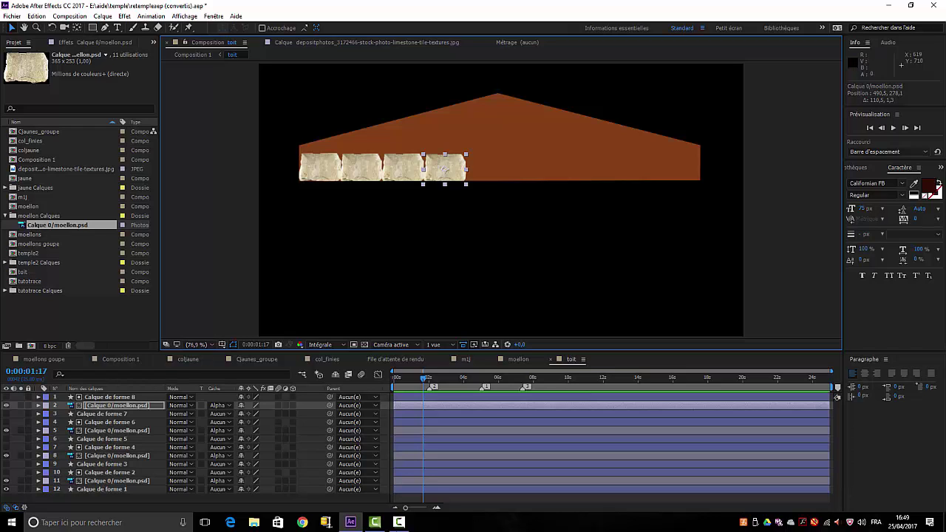
click(399, 523)
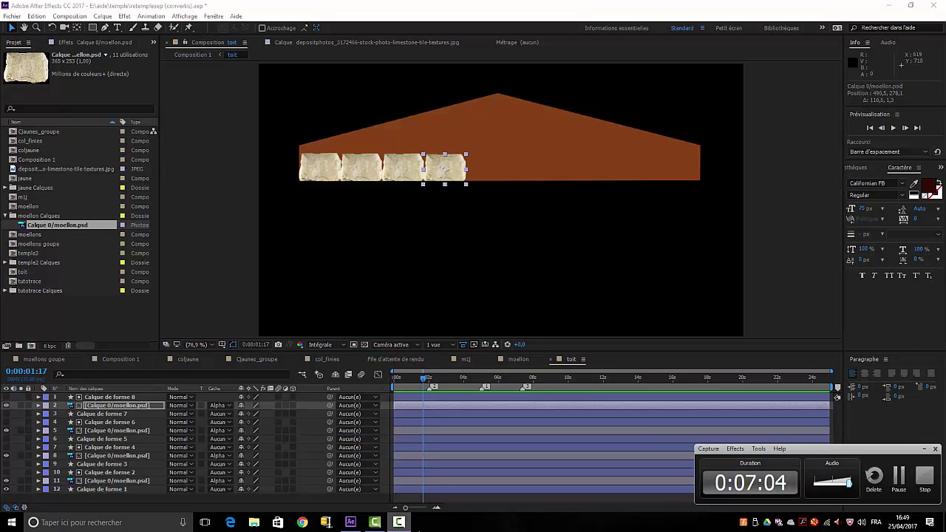
Finish the stone row up to Calque de forme 20 and select the top stone layer
click(901, 477)
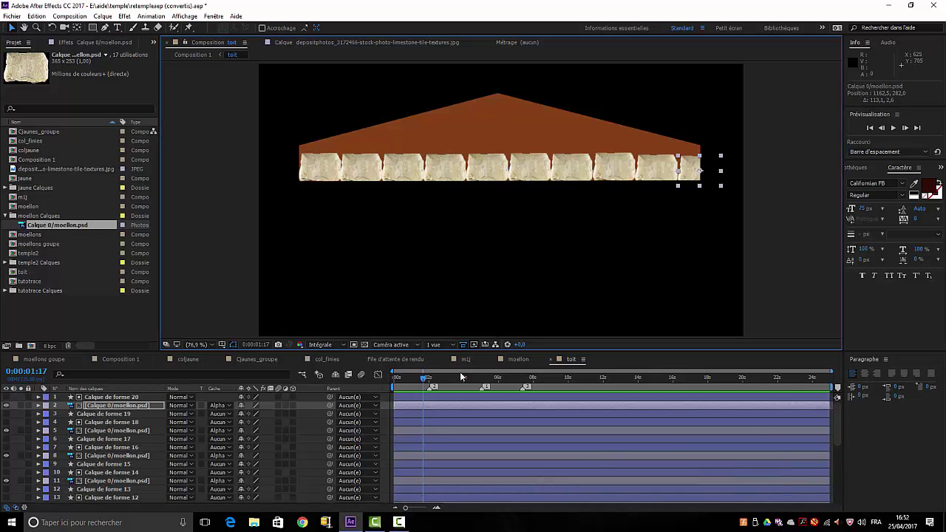
click(95, 409)
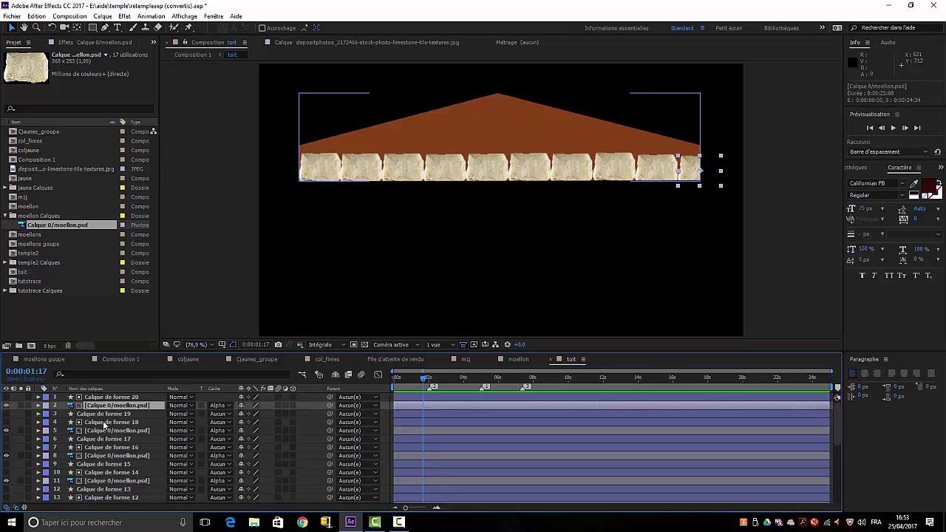
Ctrl-select a few stone layers and enlarge the timeline, then clear the selection
ctrl+click(103, 431)
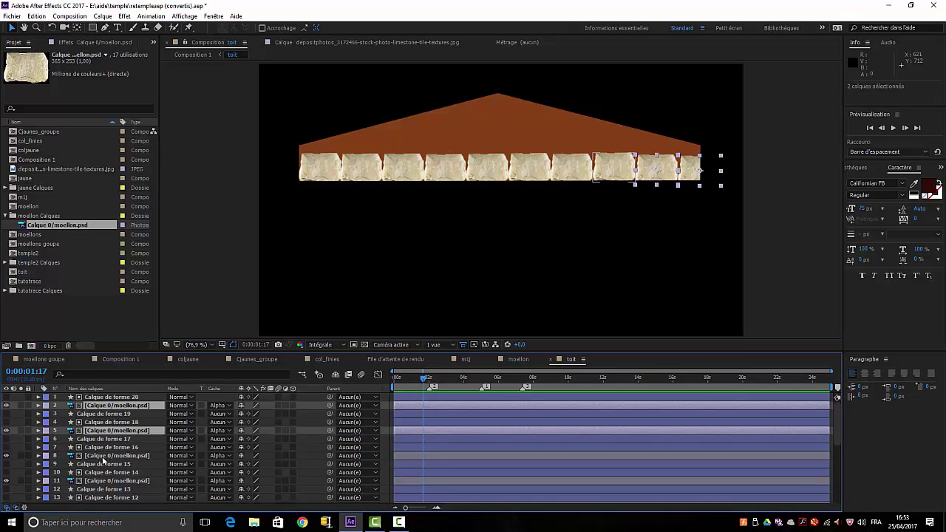
ctrl+click(103, 456)
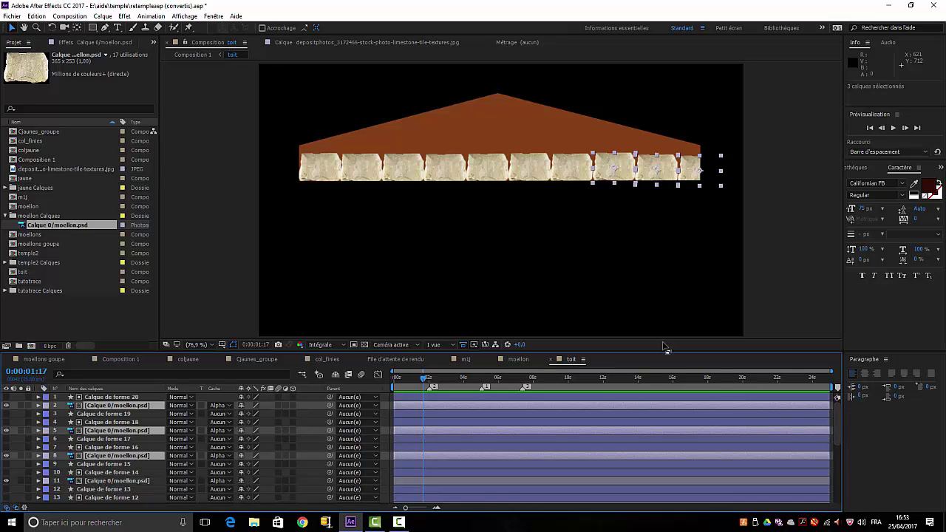
drag(479, 355, 481, 309)
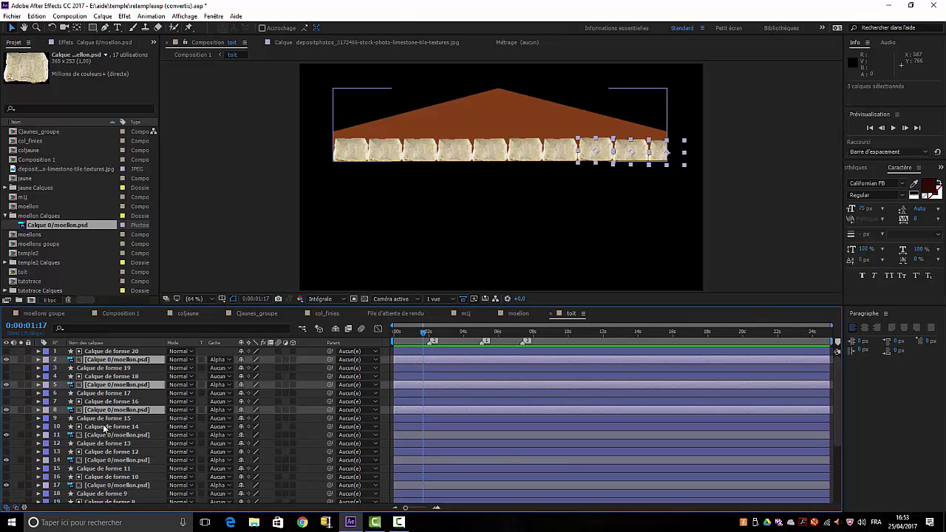
ctrl+click(103, 427)
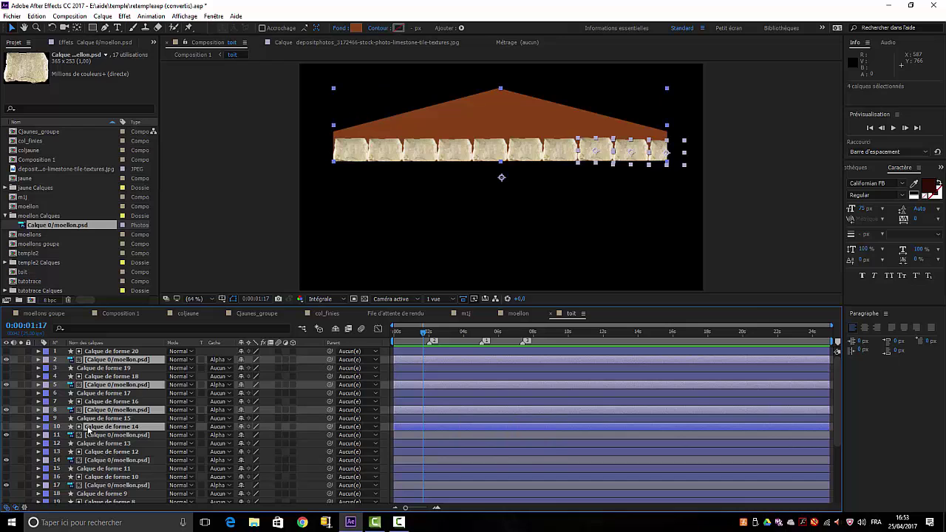
click(202, 251)
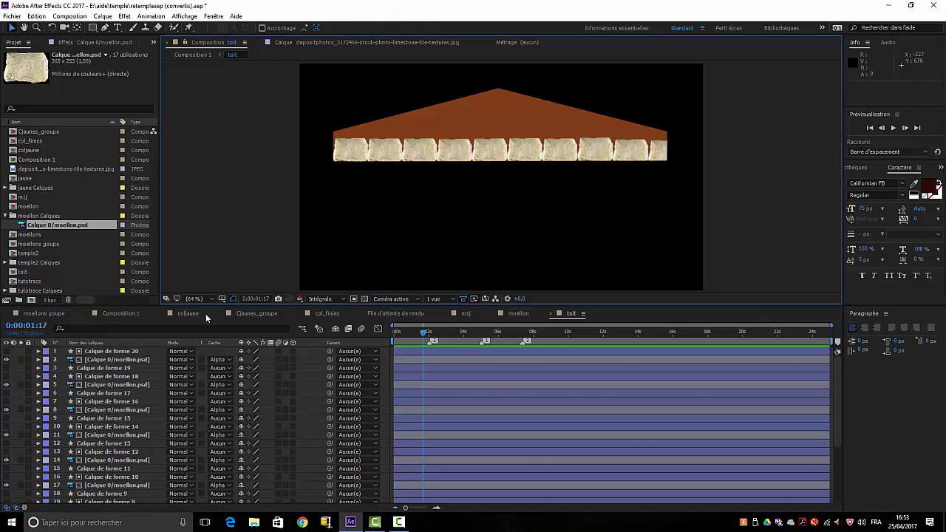
Ctrl-select all ten [Calque 0/moellon.psd] stone layers, scrolling down to reach the last one
click(103, 360)
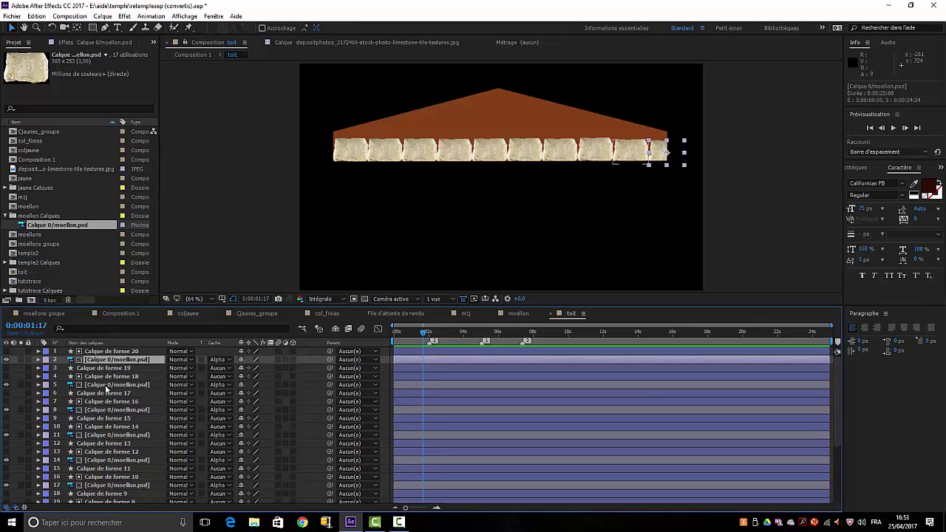
ctrl+click(106, 385)
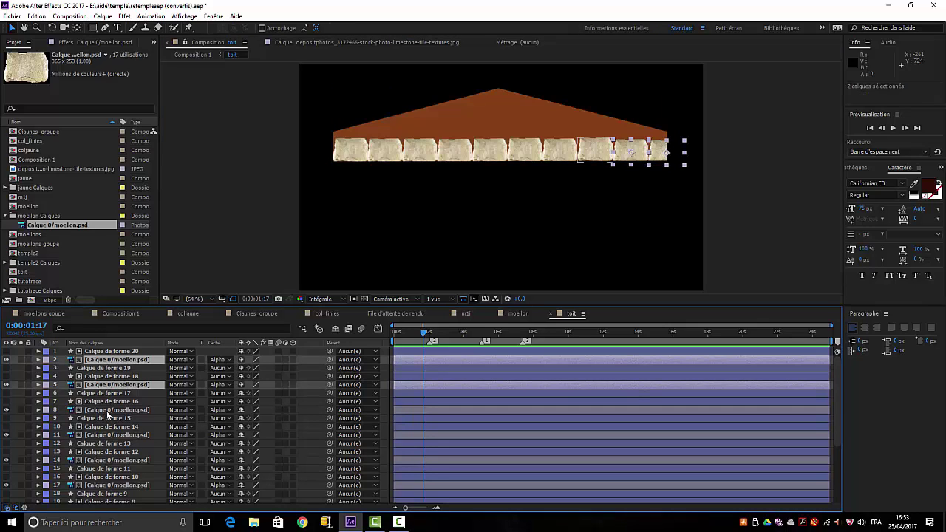
ctrl+click(109, 411)
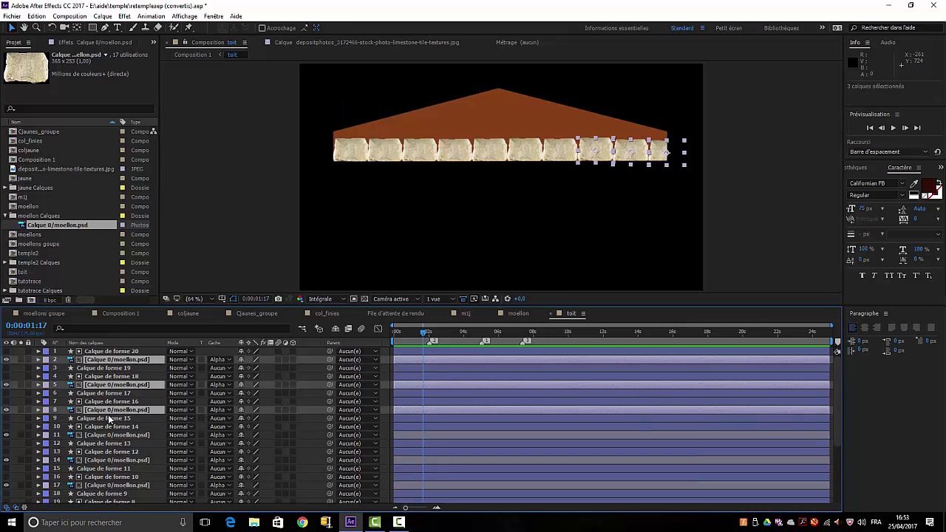
ctrl+click(109, 436)
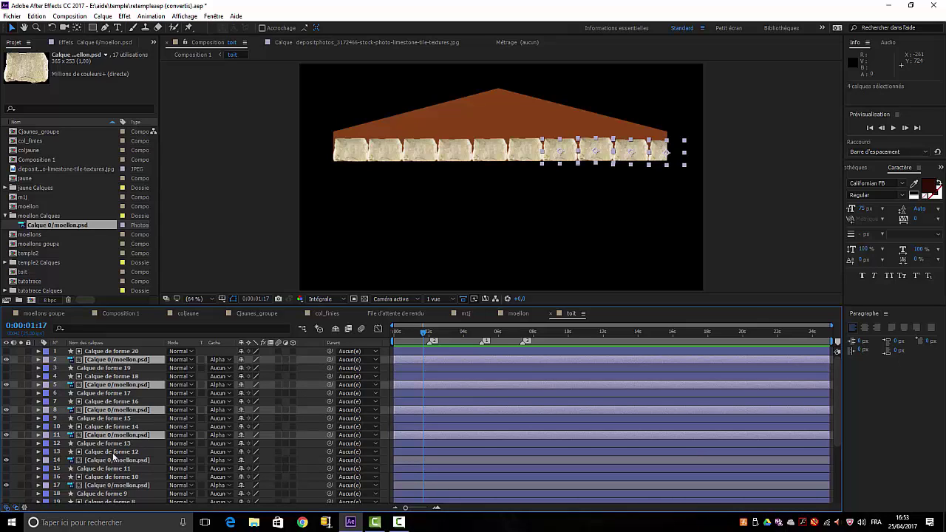
ctrl+click(111, 460)
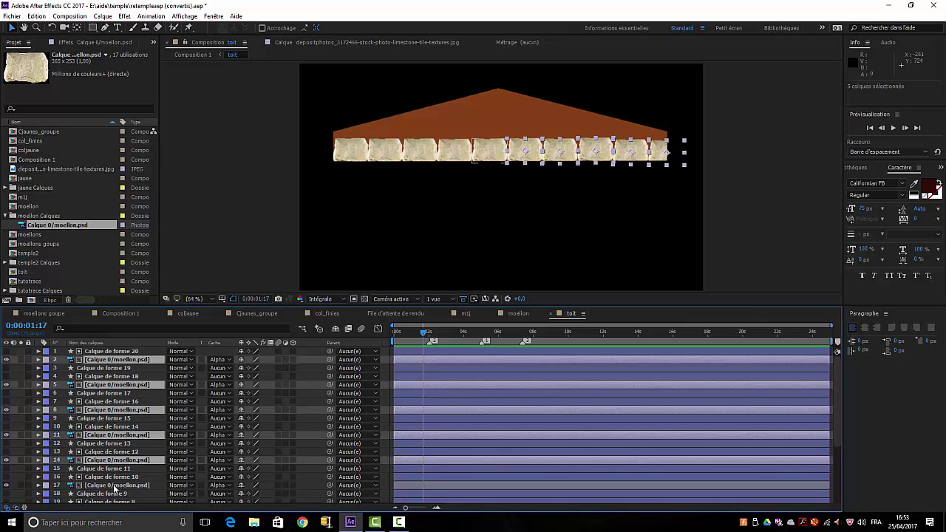
ctrl+click(116, 486)
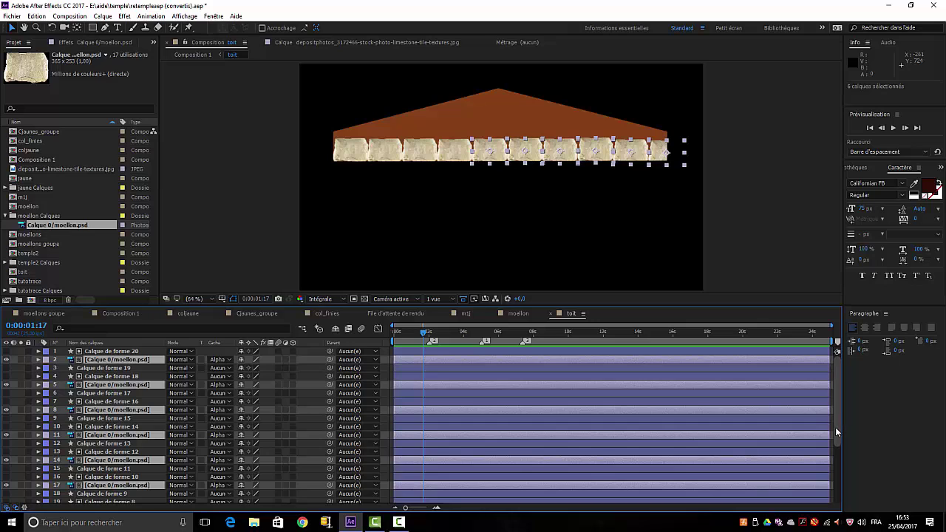
drag(836, 432, 832, 470)
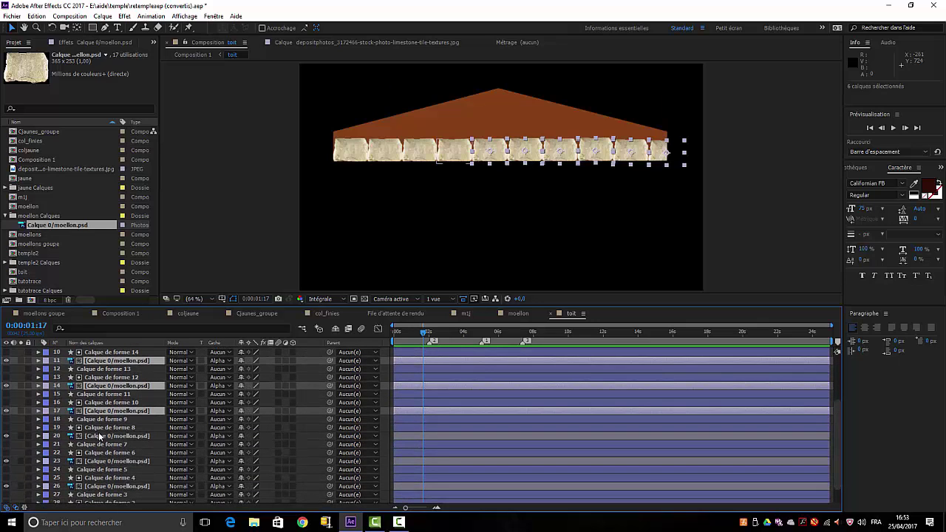
ctrl+click(99, 436)
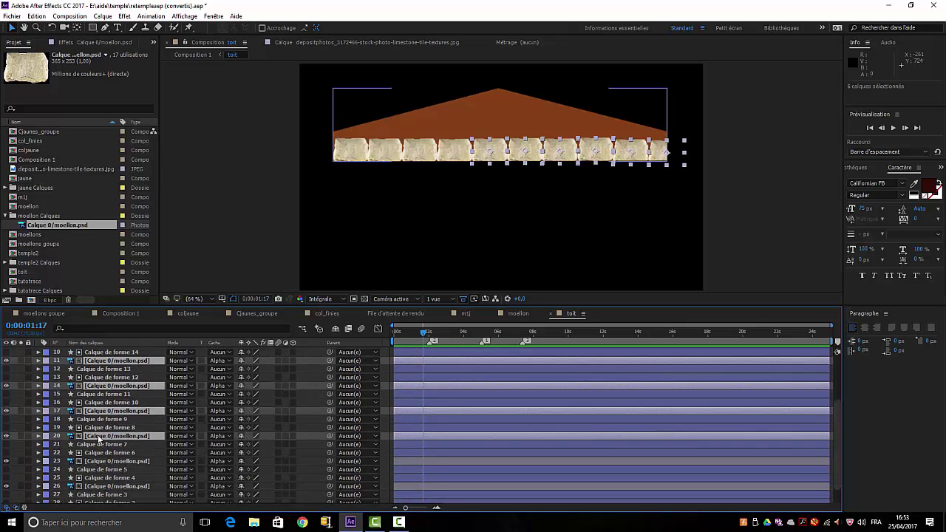
ctrl+click(105, 462)
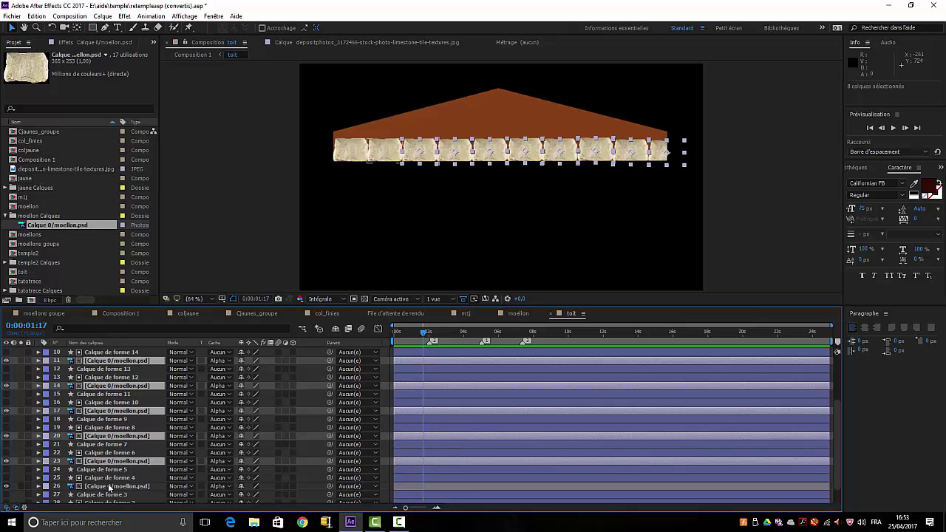
ctrl+click(111, 486)
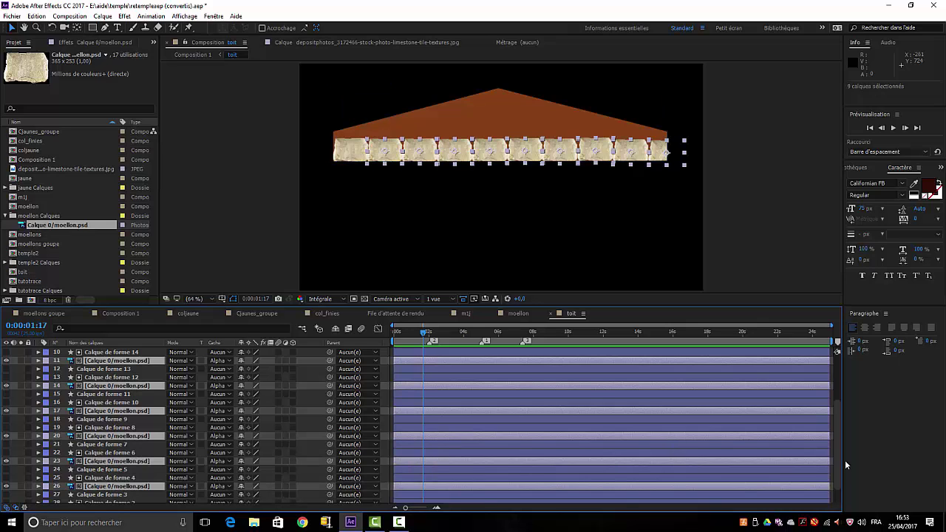
scroll(86, 491, down, 1)
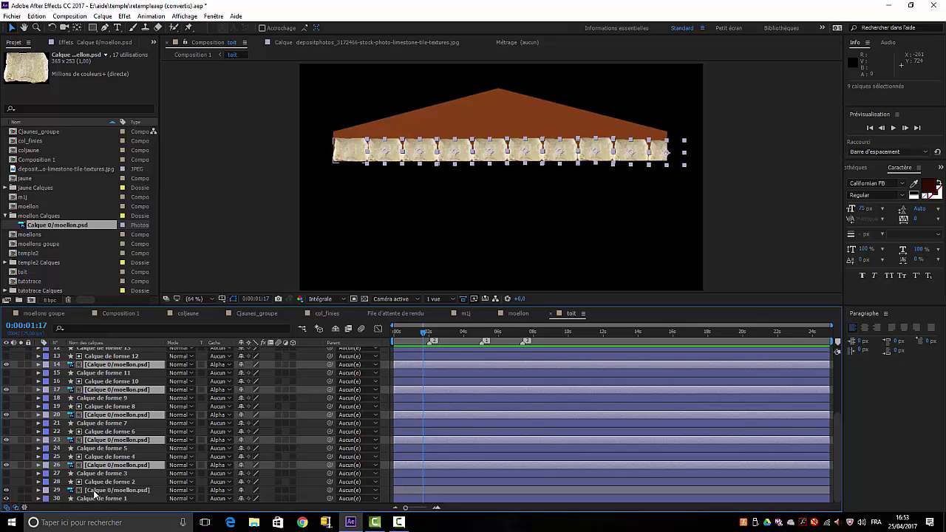
ctrl+click(96, 490)
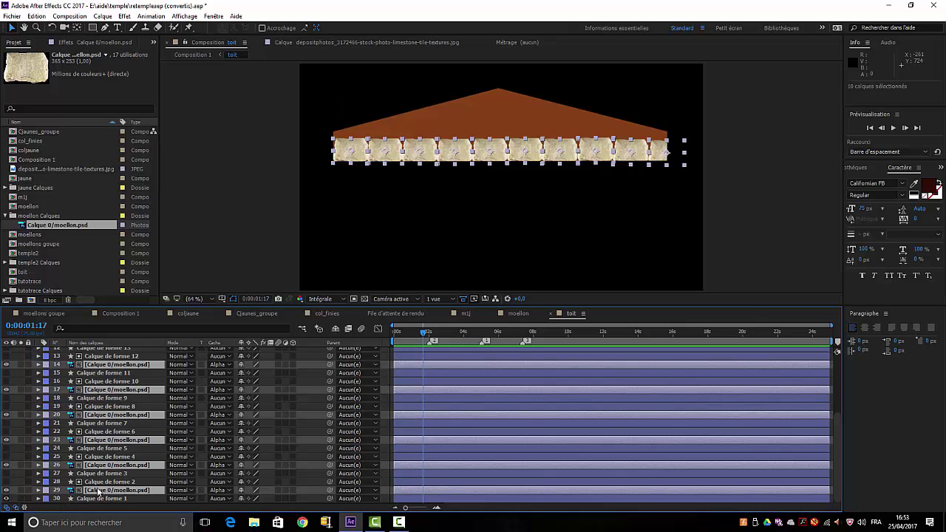
Show Position (P) on the selected stones, set keyframes, and shift them to about 4 seconds
key(p)
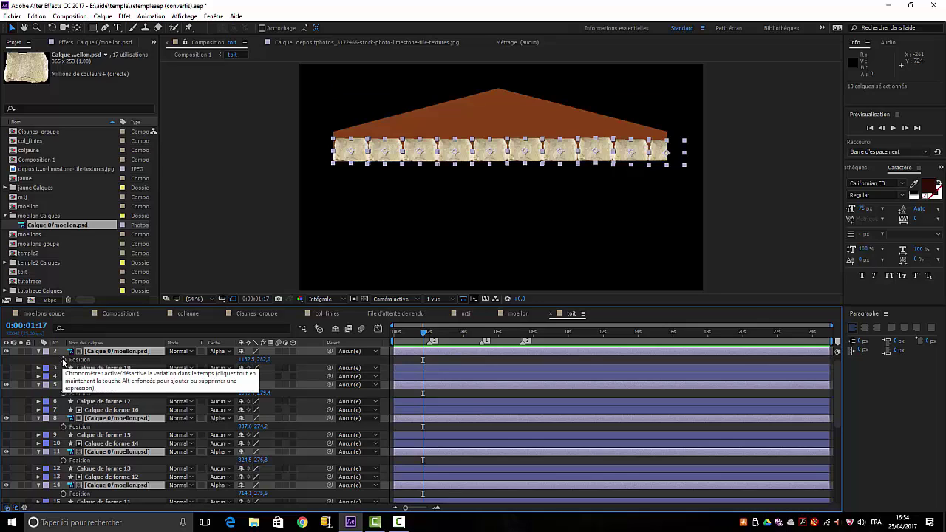
click(64, 360)
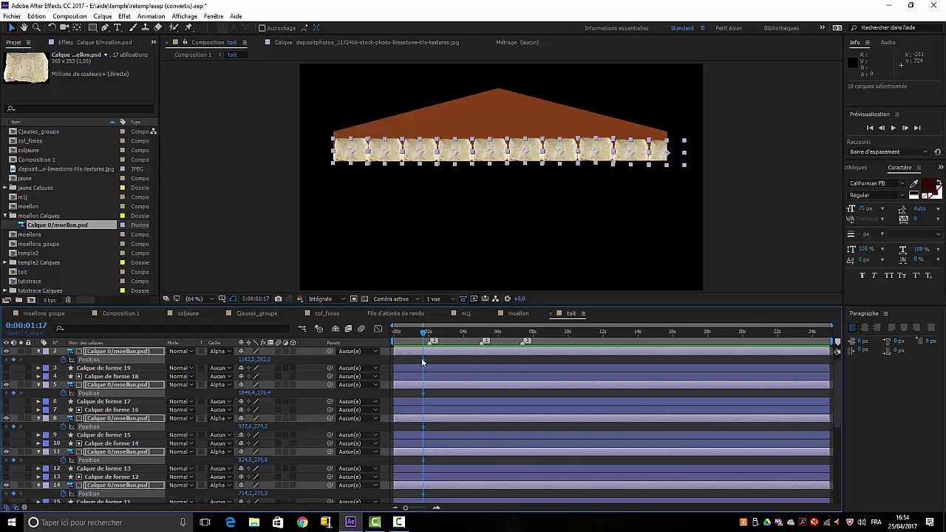
mouse_move(423, 360)
mouse_down()
mouse_move(487, 364)
mouse_move(465, 360)
mouse_up()
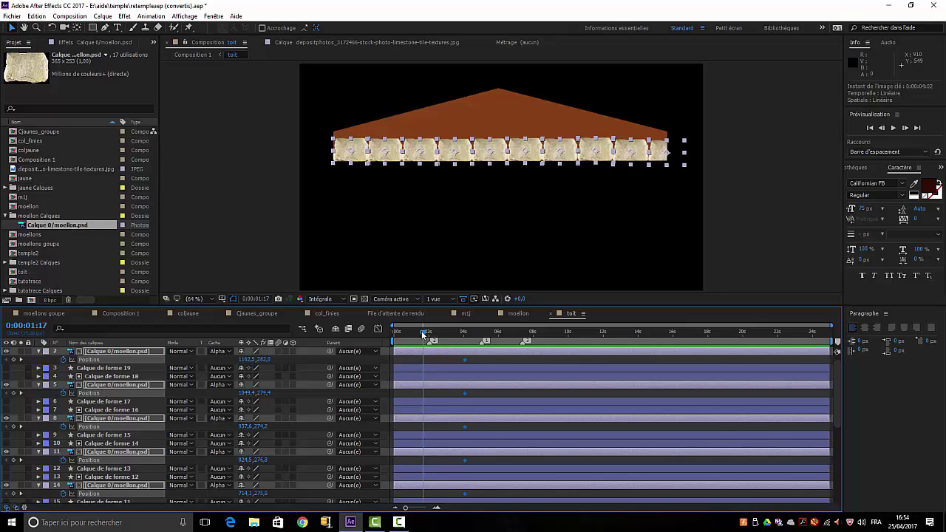
drag(426, 334, 434, 338)
Raise the rightmost stone to 1162.6,48.0 at 0:00:02:02 and preview it dropping into place
click(233, 227)
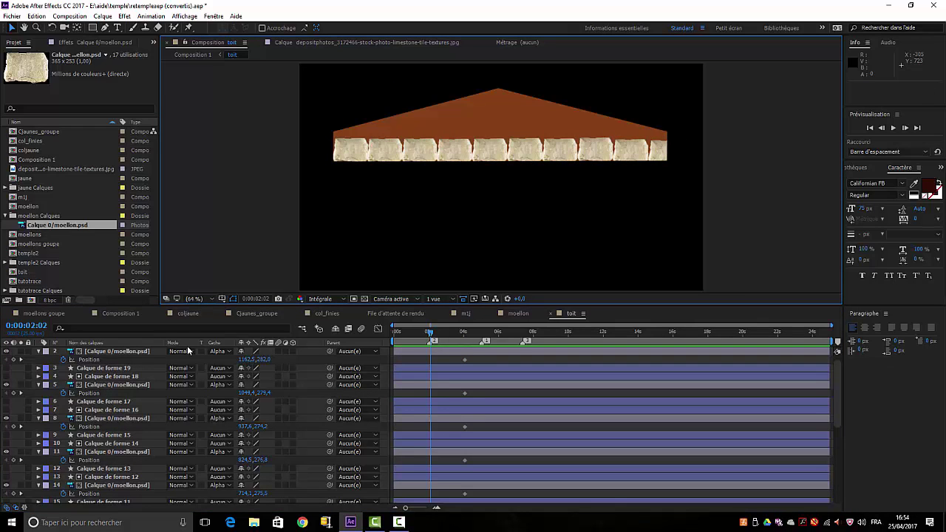
click(657, 155)
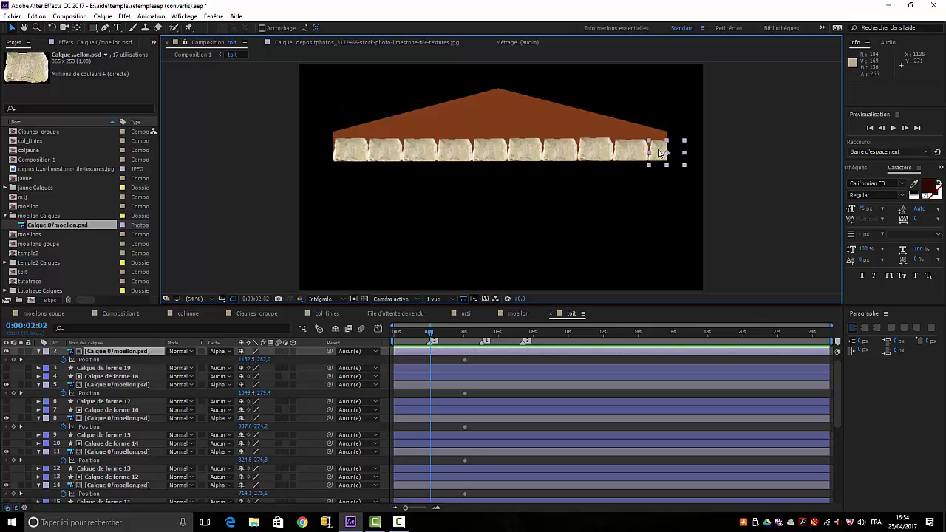
key(Up)
key(Up)
key(Up)
key(Up)
key(Up)
key(Up)
key(Up)
key(Up)
key(Up)
key(Up)
key(Up)
key(Up)
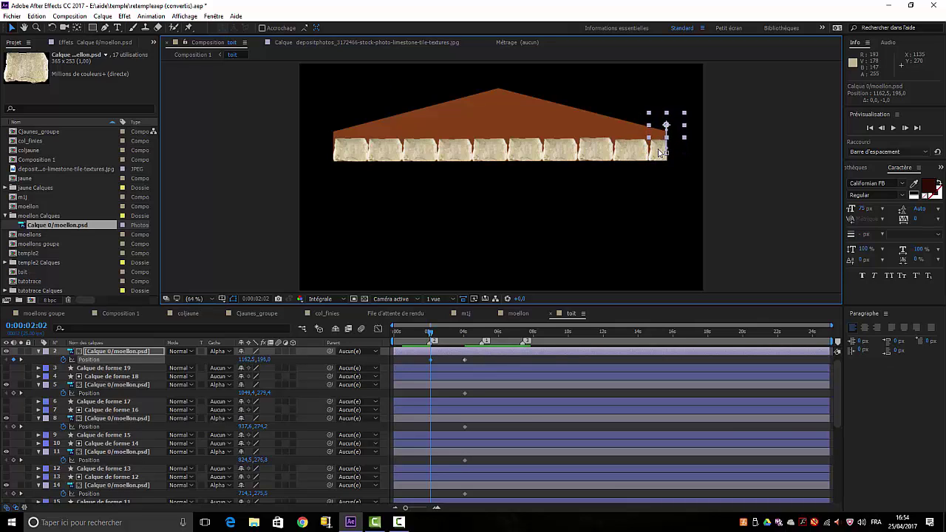
key(Up)
key(Up)
key(Up)
key(Up)
key(Up)
key(Up)
key(Up)
key(Up)
key(Up)
key(Up)
key(Up)
key(Up)
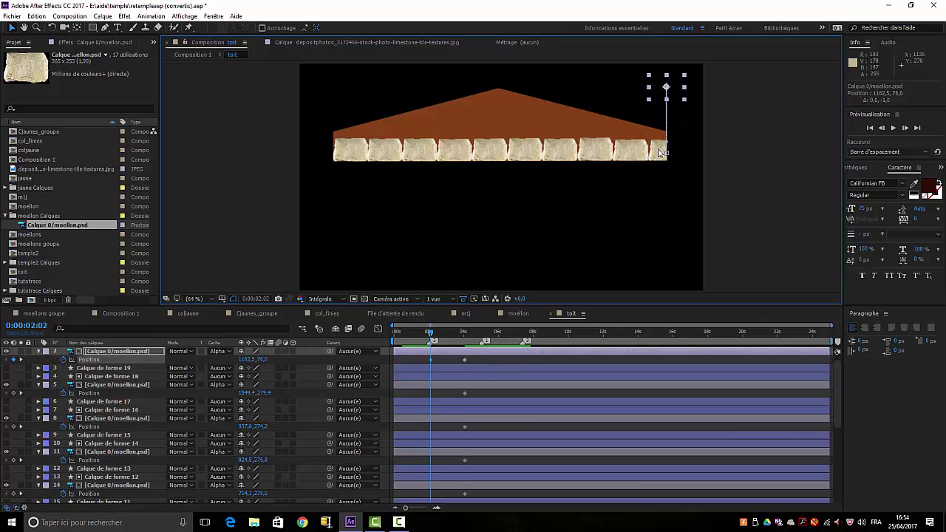
key(Up)
key(Up)
key(Up)
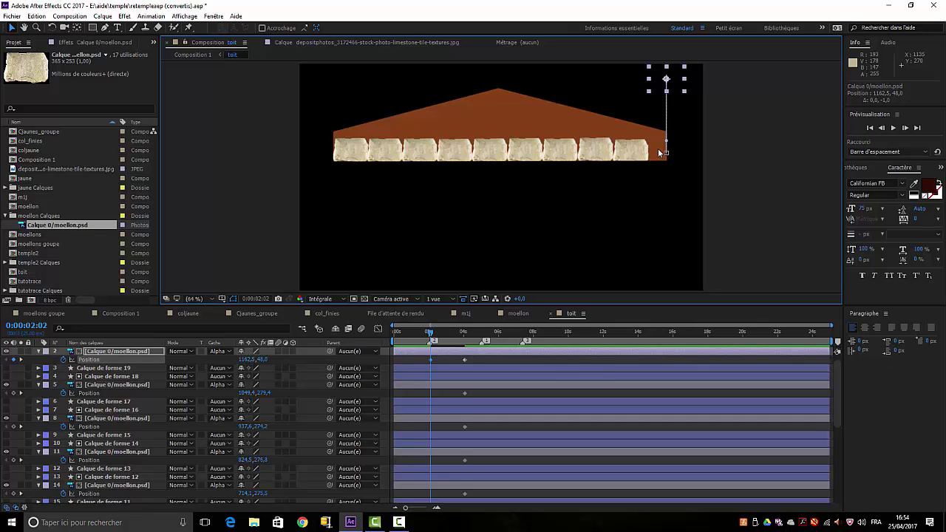
key(space)
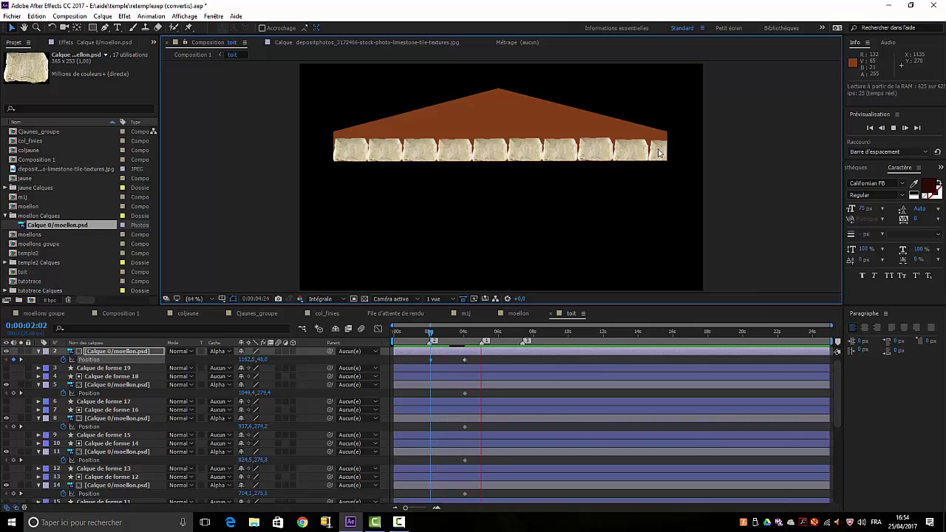
key(space)
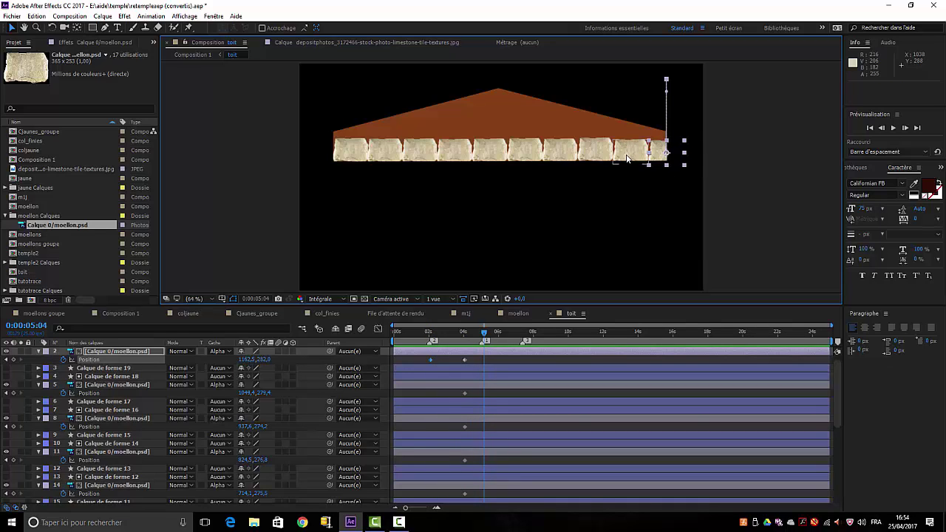
click(626, 158)
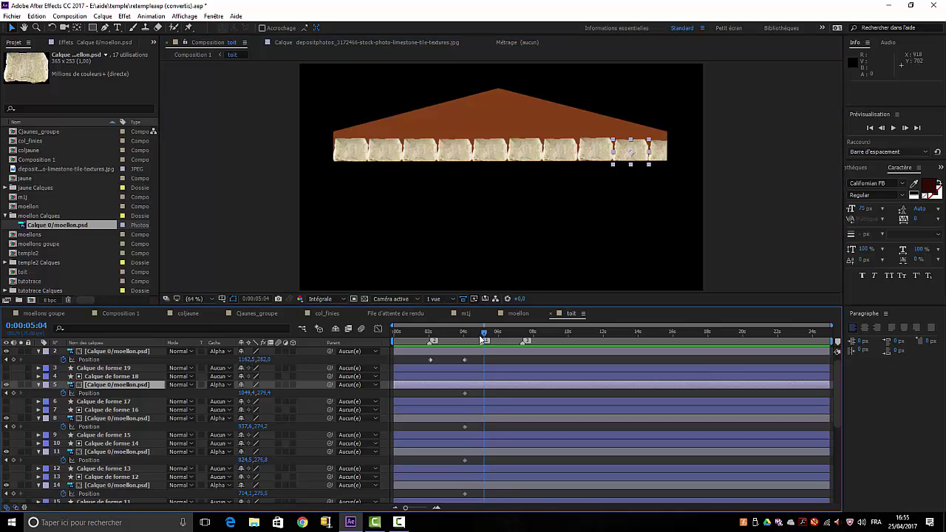
mouse_move(485, 332)
mouse_down()
mouse_move(432, 360)
mouse_move(443, 359)
mouse_up()
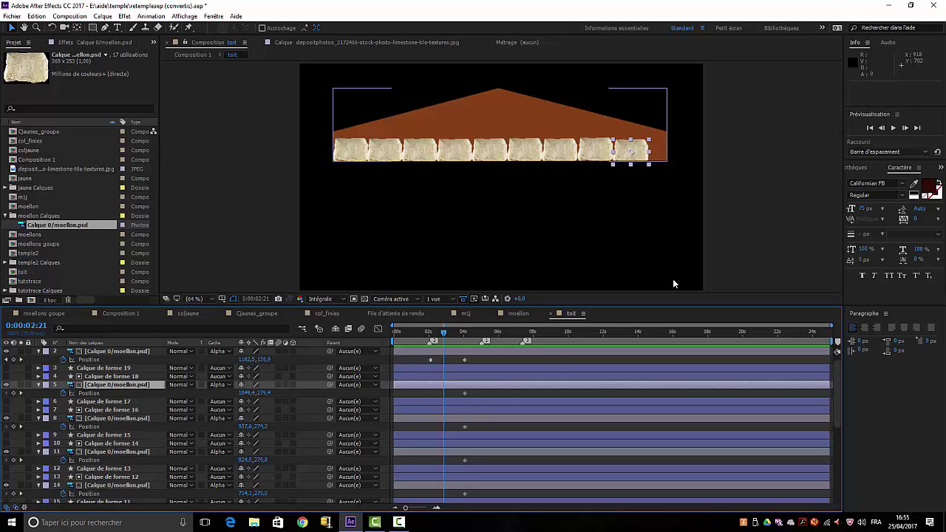
Raise the second stone above the roof and make it land slightly later
click(633, 152)
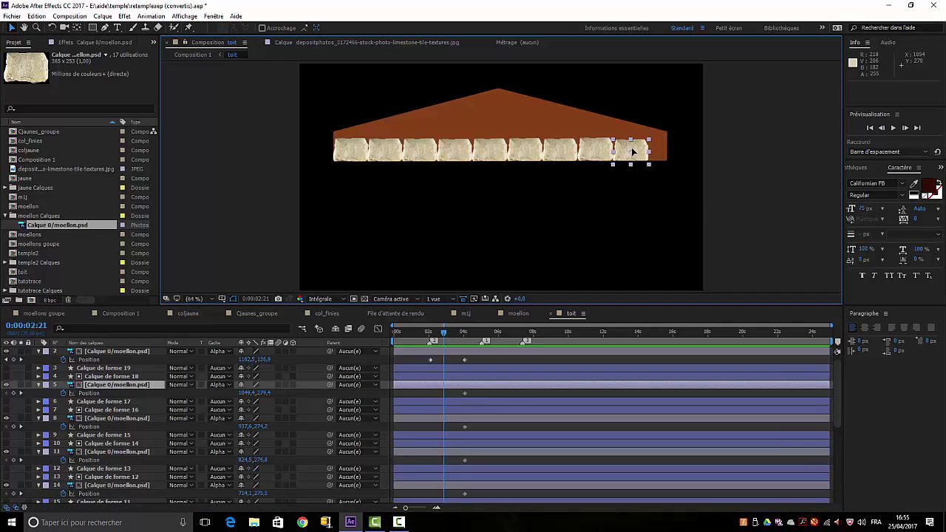
key(Up)
key(Up)
key(Up)
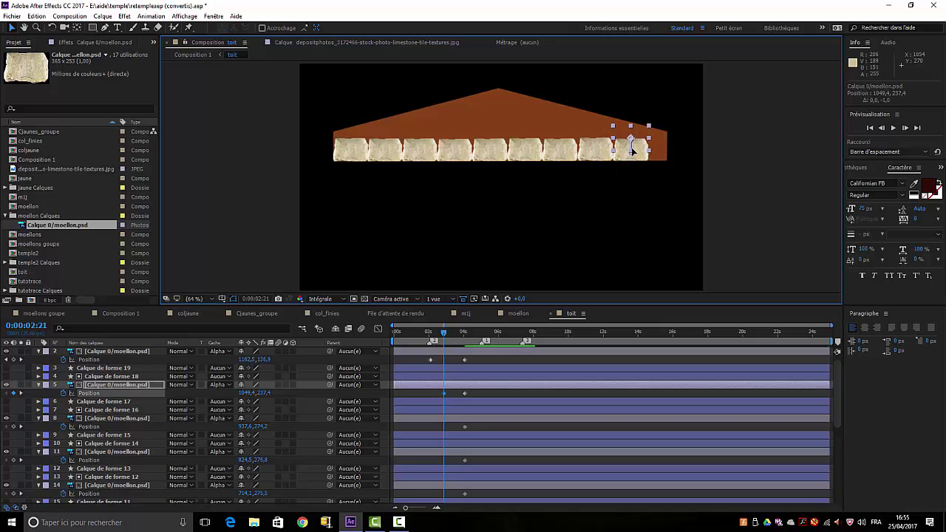
key(Up)
key(Up)
key(Up)
key(Up)
key(Up)
key(Up)
key(Up)
key(Up)
key(Up)
key(Up)
key(Up)
key(Up)
key(Up)
key(Up)
key(Up)
key(Up)
key(Up)
key(Up)
key(Up)
key(Up)
key(Up)
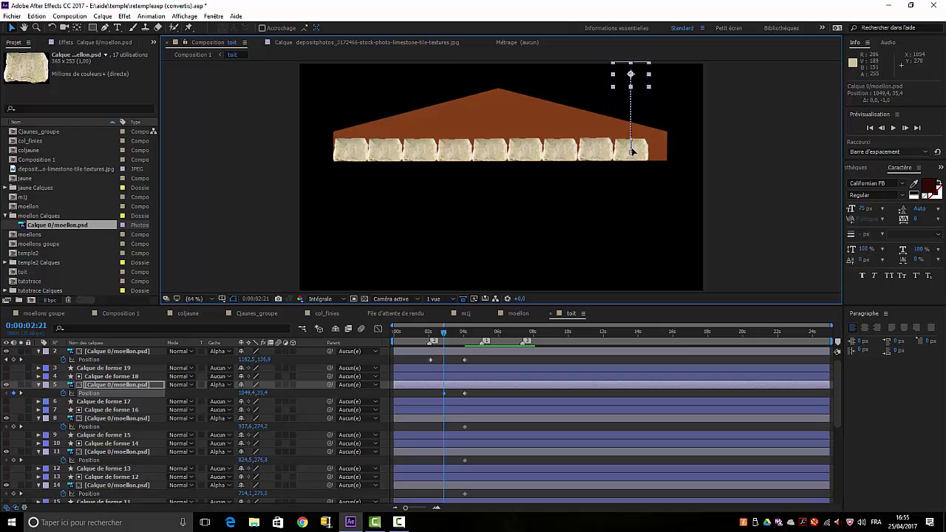
key(Up)
key(Up)
key(Up)
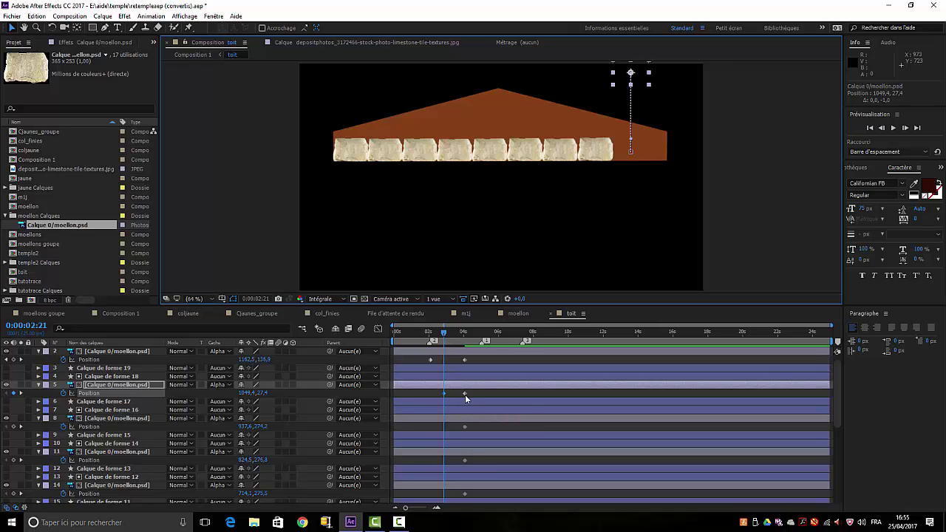
mouse_move(465, 394)
drag(466, 393, 474, 393)
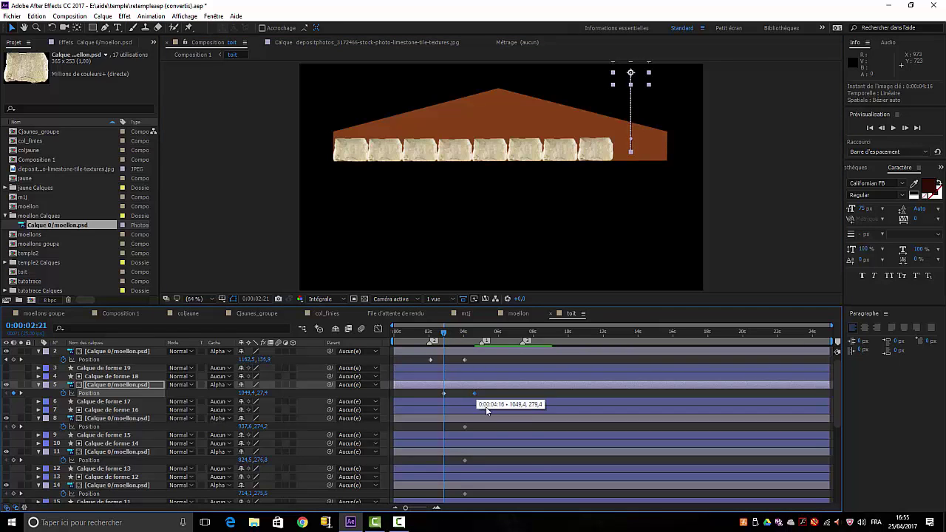
At a later time, lift the next stone above the roof and push its landing later
drag(448, 330, 451, 329)
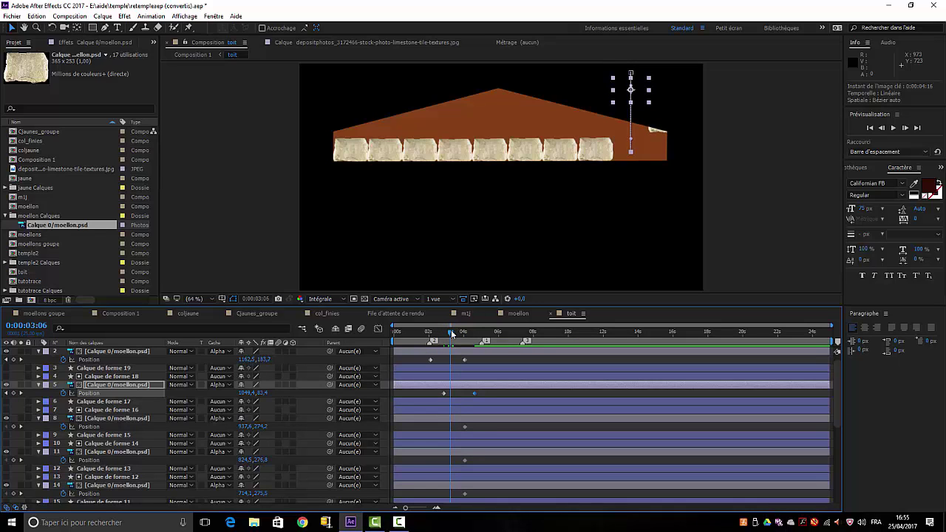
click(599, 156)
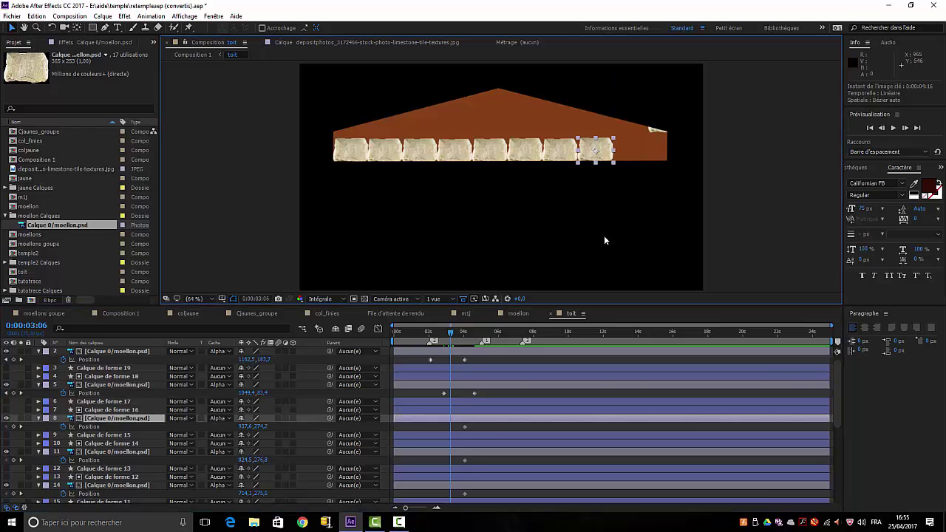
key(Up)
key(Up)
key(Up)
key(Up)
key(Up)
key(Up)
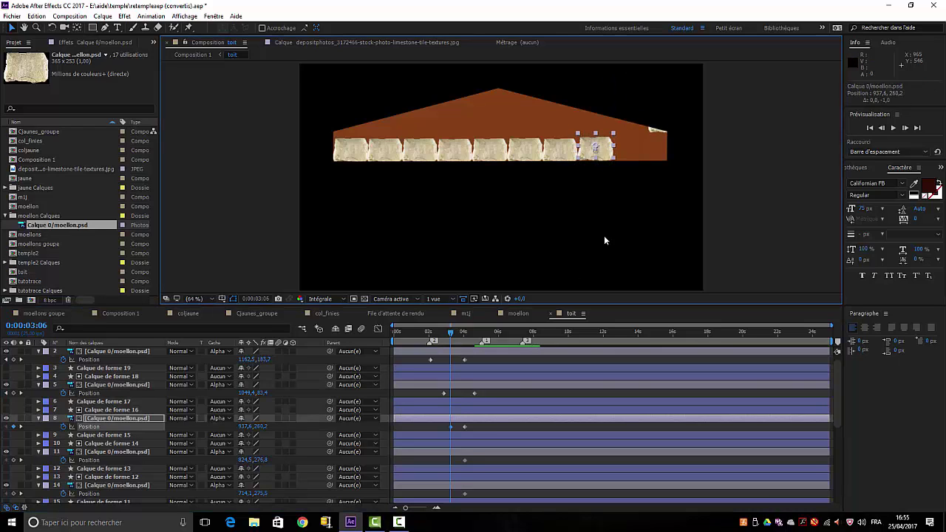
key(Up)
key(Up)
key(Up)
key(Up)
key(Up)
key(Up)
key(Up)
key(Up)
key(Up)
key(Up)
key(Up)
key(Up)
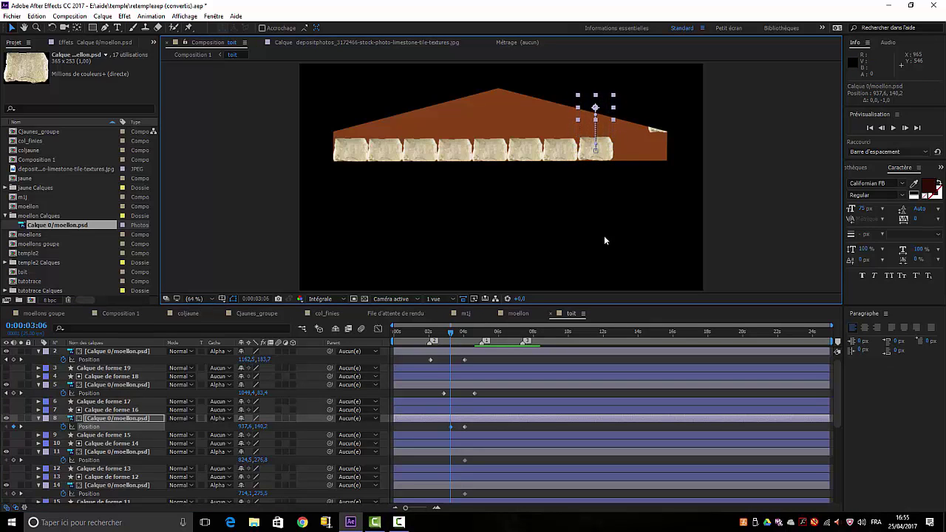
key(Up)
key(Up)
key(Up)
key(Up)
key(Up)
key(Up)
key(Up)
key(Up)
key(Up)
key(Up)
key(Up)
key(Up)
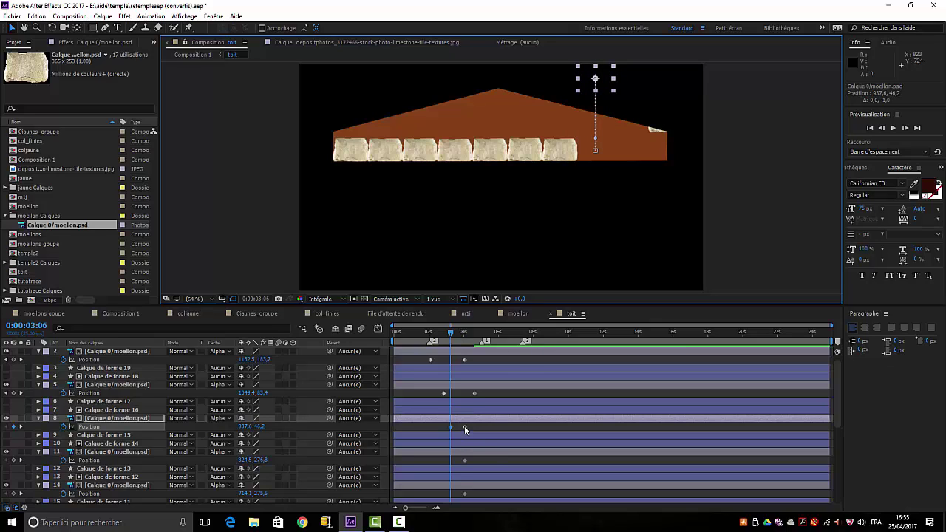
drag(464, 427, 506, 459)
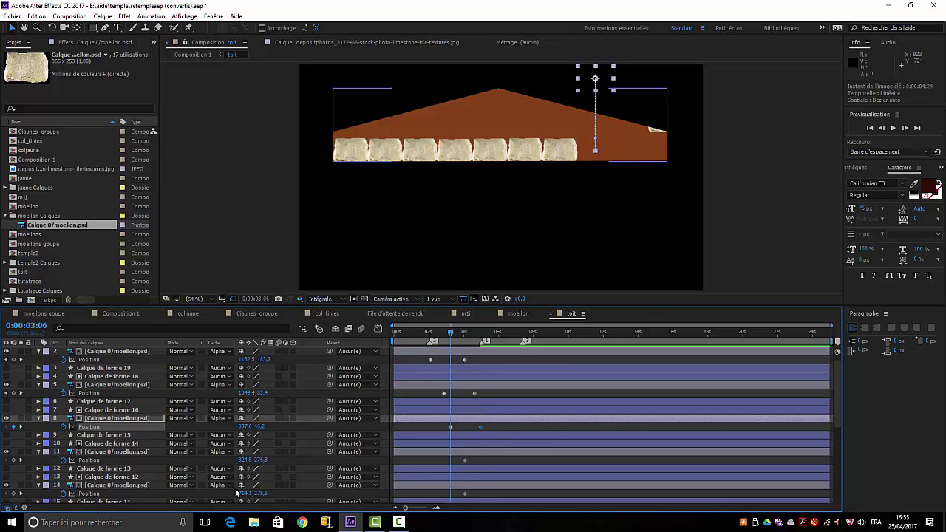
Lift the following stone to the top of the frame and shift its start and landing keyframes later
click(562, 161)
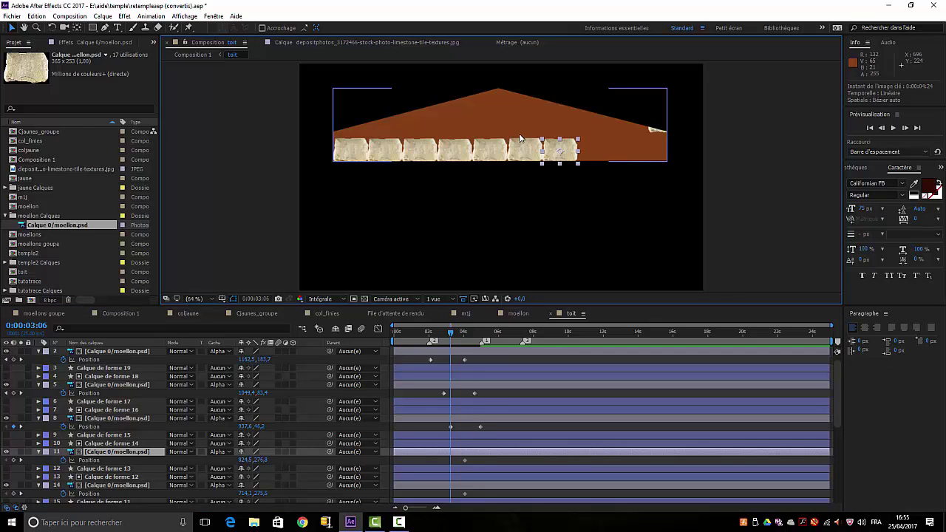
key(Up)
key(Up)
key(Up)
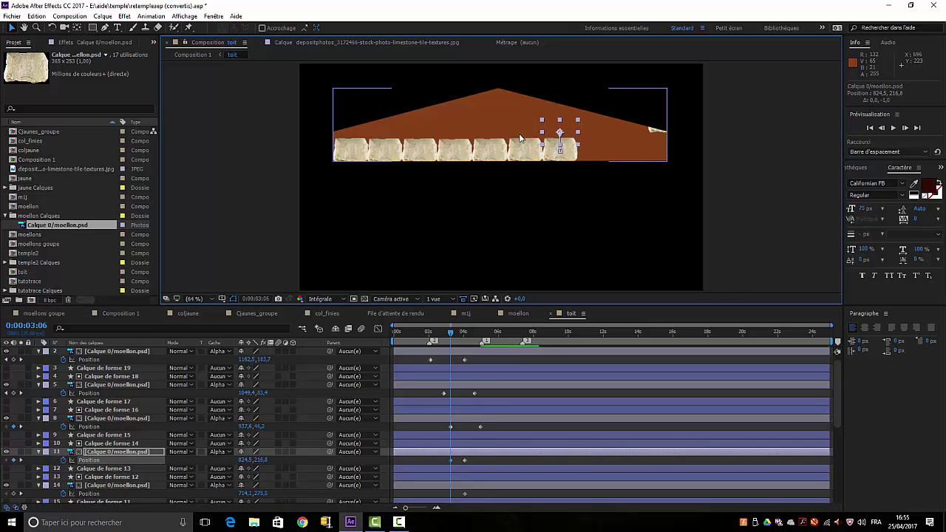
key(Up)
key(Up)
key(Up)
key(Up)
key(Up)
key(Up)
key(Up)
key(Up)
key(Up)
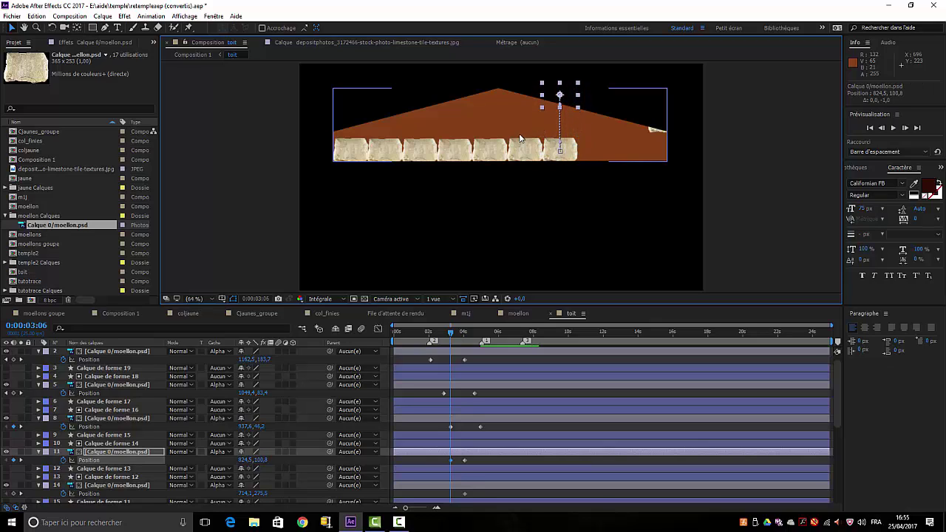
key(Up)
key(Up)
key(Up)
key(shift+Up)
key(shift+Up)
key(shift+Up)
key(shift+Up)
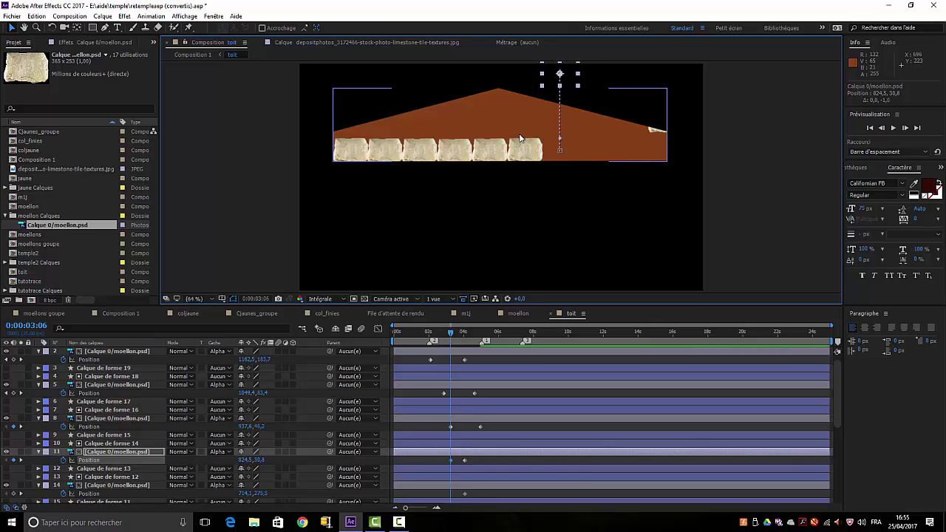
drag(465, 461, 497, 461)
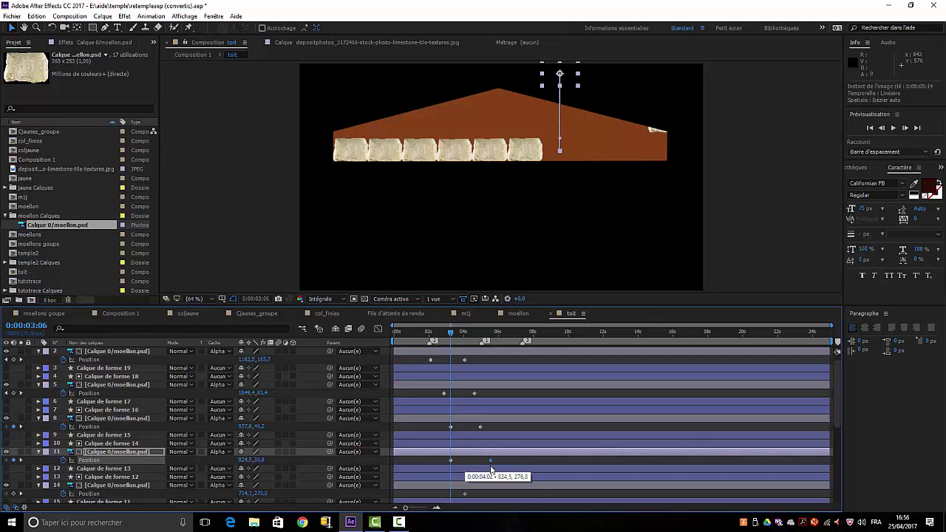
click(451, 461)
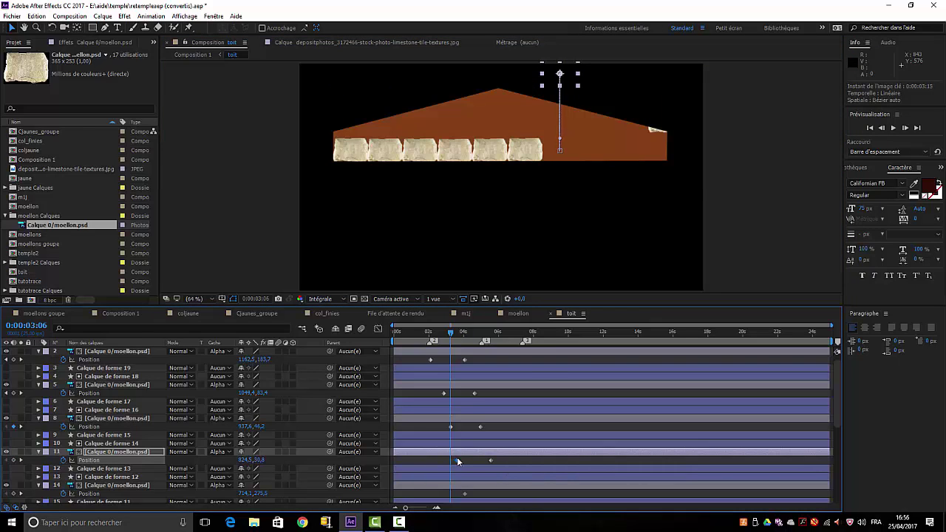
mouse_move(465, 459)
drag(462, 461, 466, 461)
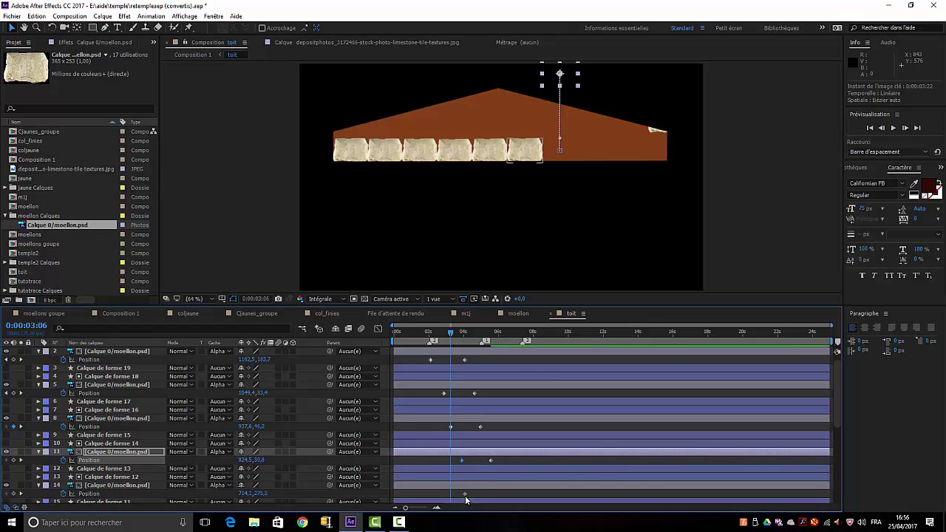
Delay the next stone's landing to about 6 seconds and raise it above the roof
drag(465, 495, 500, 494)
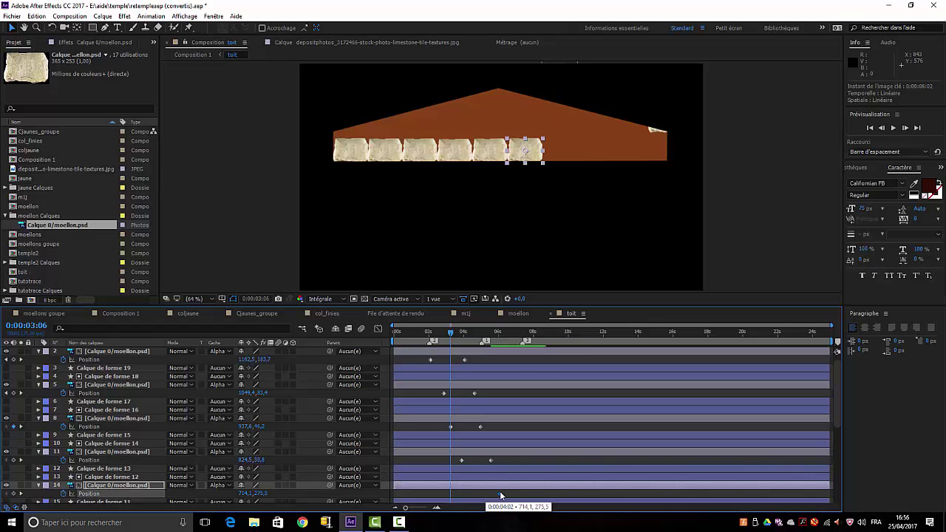
drag(451, 332, 473, 334)
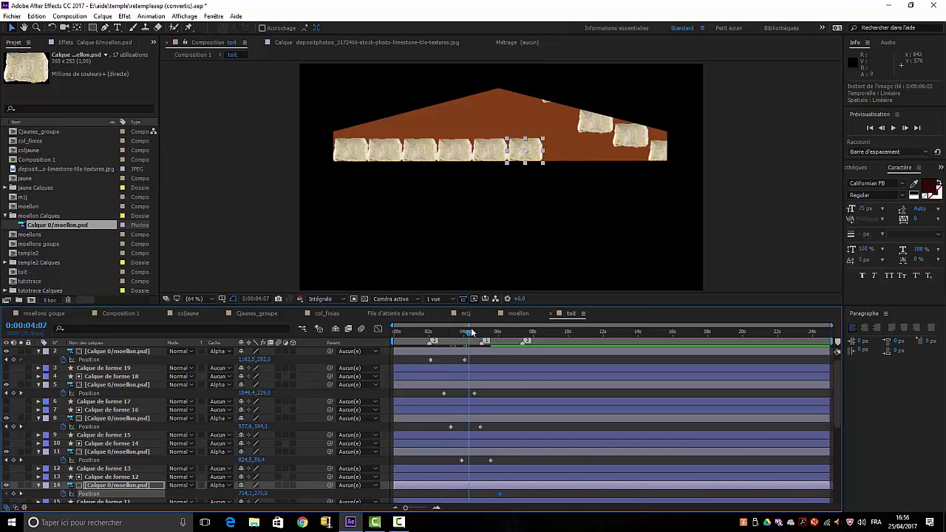
click(537, 154)
key(Up)
key(Up)
key(Up)
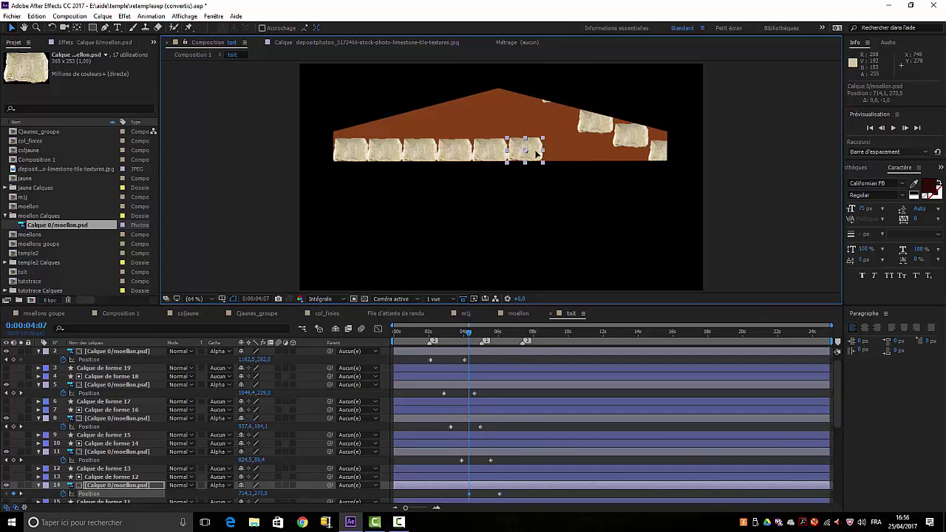
key(Up)
key(Up)
key(Up)
key(Up)
key(Up)
key(Up)
key(Up)
key(Up)
key(Up)
key(Up)
key(Up)
key(Up)
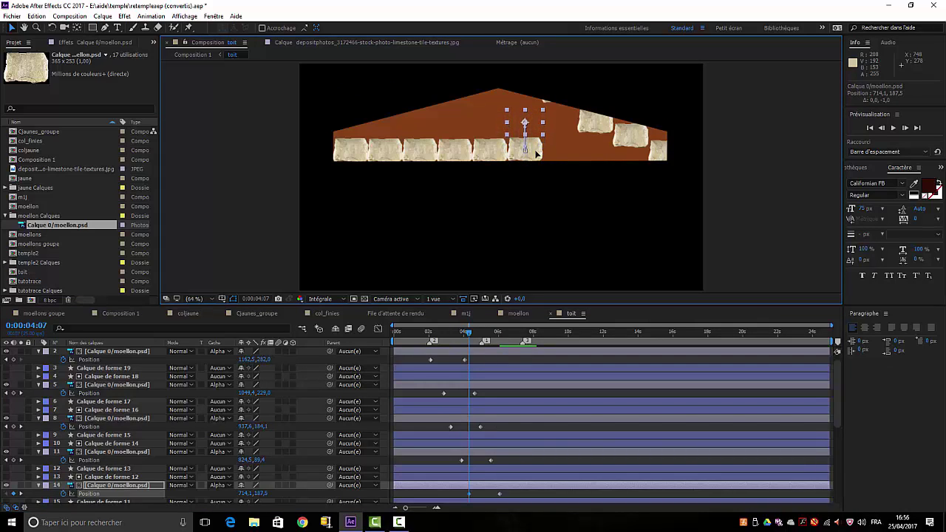
key(Up)
key(Up)
key(Up)
key(Up)
key(Up)
key(Up)
key(Up)
key(Up)
key(Up)
key(Up)
key(Up)
key(Up)
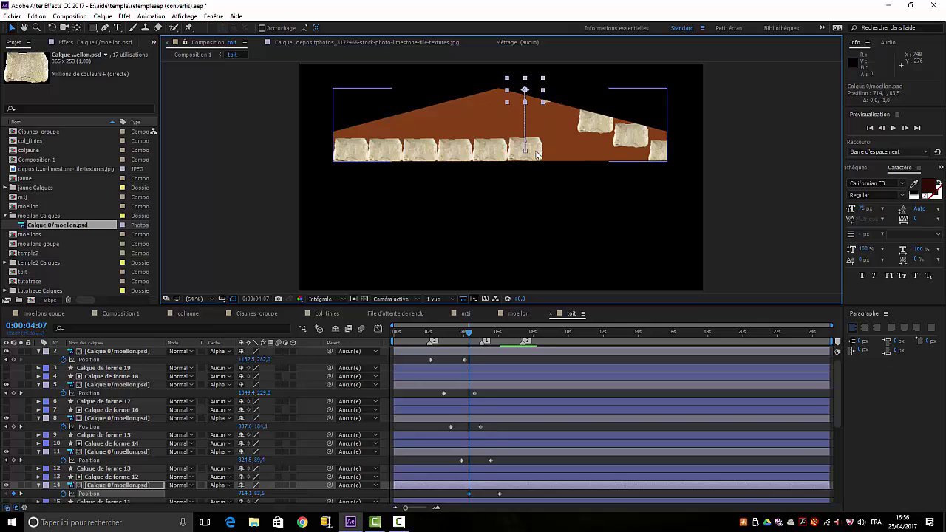
key(Up)
key(Up)
key(Up)
key(Up)
key(Up)
key(Up)
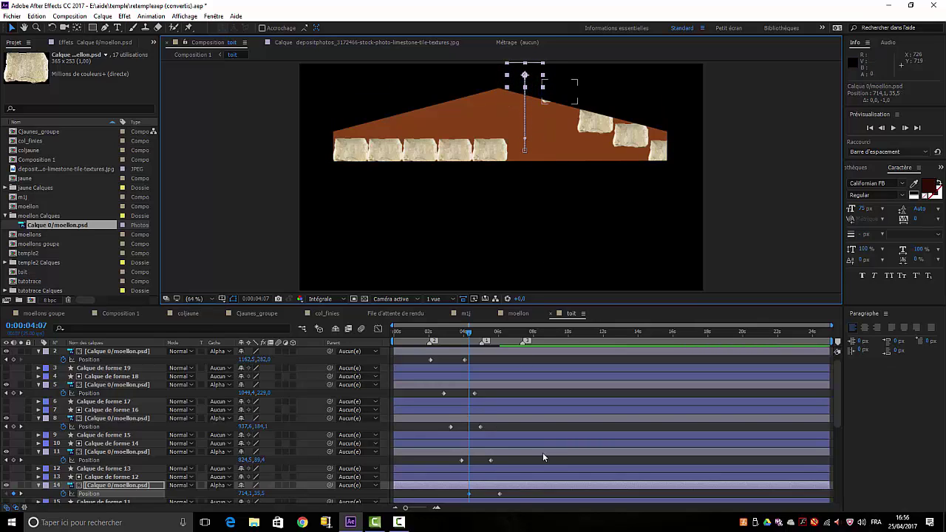
Delay another stone's landing to about 6:17, raise it to the frame top, and delay the next landing
scroll(563, 416, down, 3)
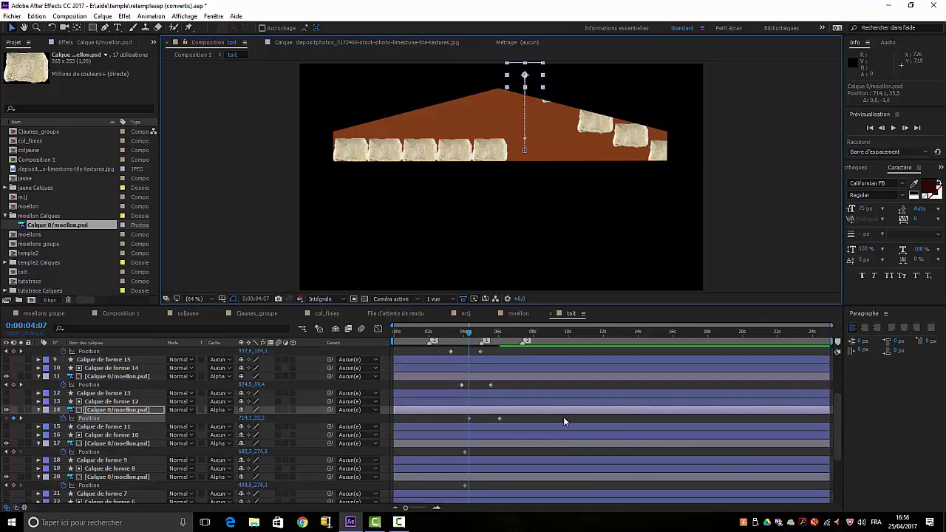
click(466, 452)
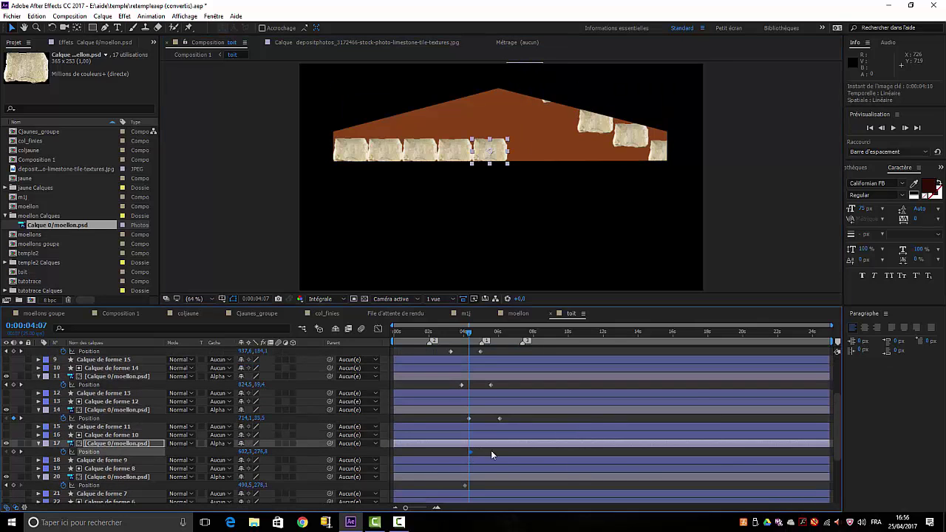
drag(492, 454, 514, 456)
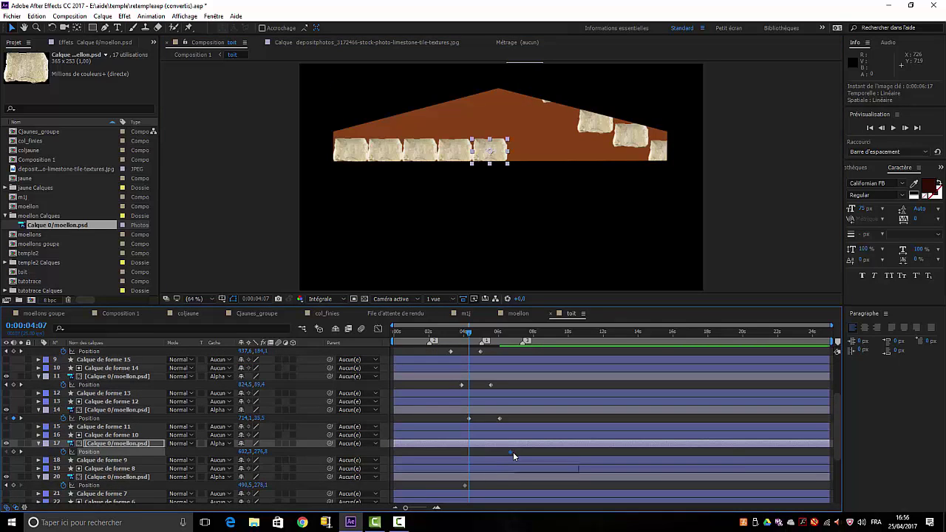
drag(472, 335, 481, 335)
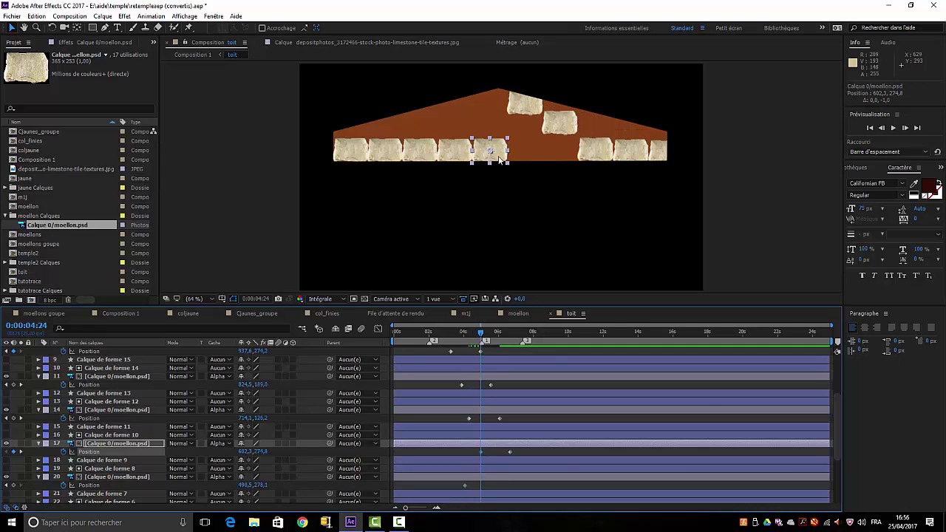
key(Up)
key(Up)
key(Up)
key(Up)
key(Up)
key(Up)
key(Up)
key(Up)
key(Up)
key(shift+Up)
key(shift+Up)
key(shift+Up)
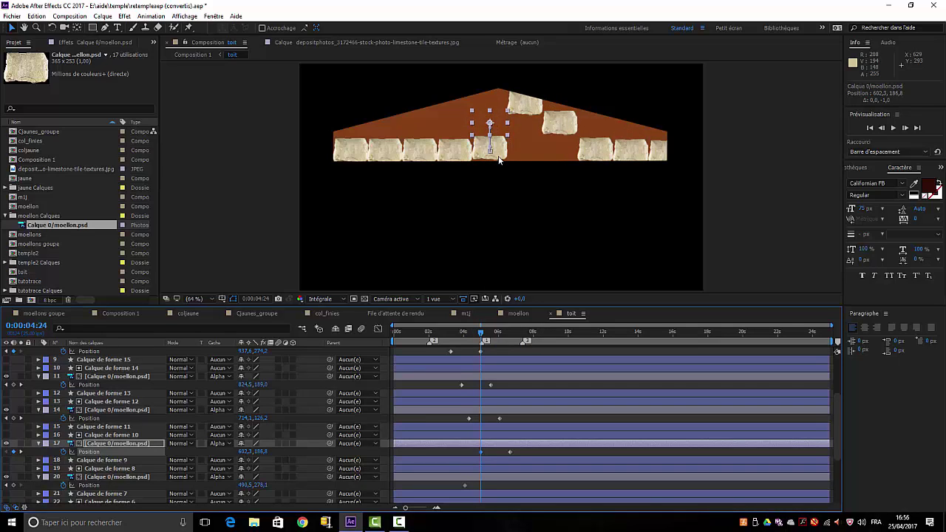
key(shift+Up)
key(shift+Up)
key(shift+Up)
key(shift+Up)
key(shift+Up)
key(shift+Up)
key(shift+Up)
key(shift+Up)
key(shift+Up)
key(shift+Up)
key(shift+Up)
key(shift+Up)
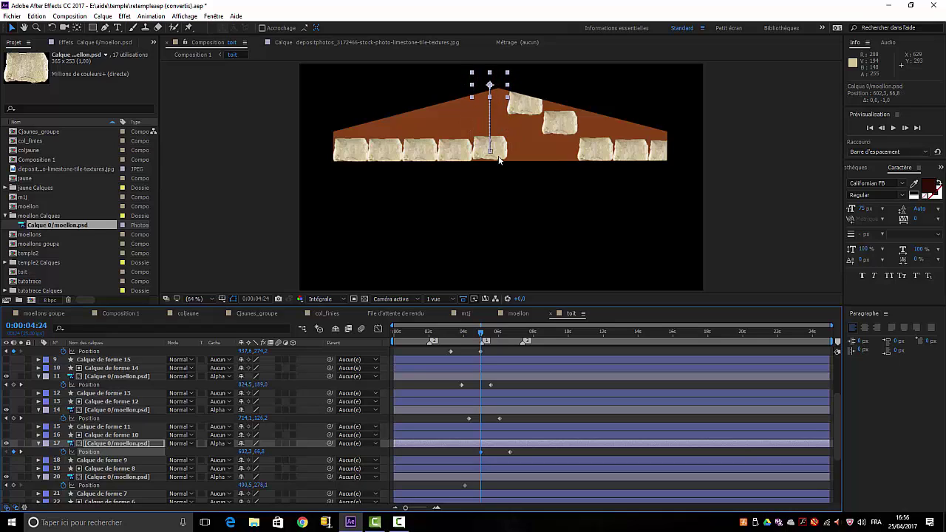
key(shift+Up)
key(Up)
key(Up)
key(Up)
key(Up)
key(Up)
key(Up)
key(Up)
key(Up)
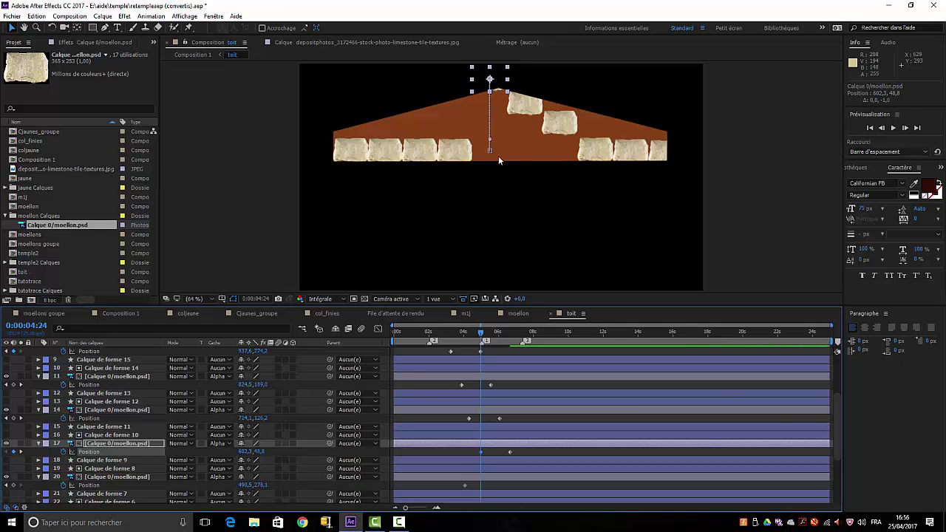
key(Up)
key(Up)
key(Up)
key(Up)
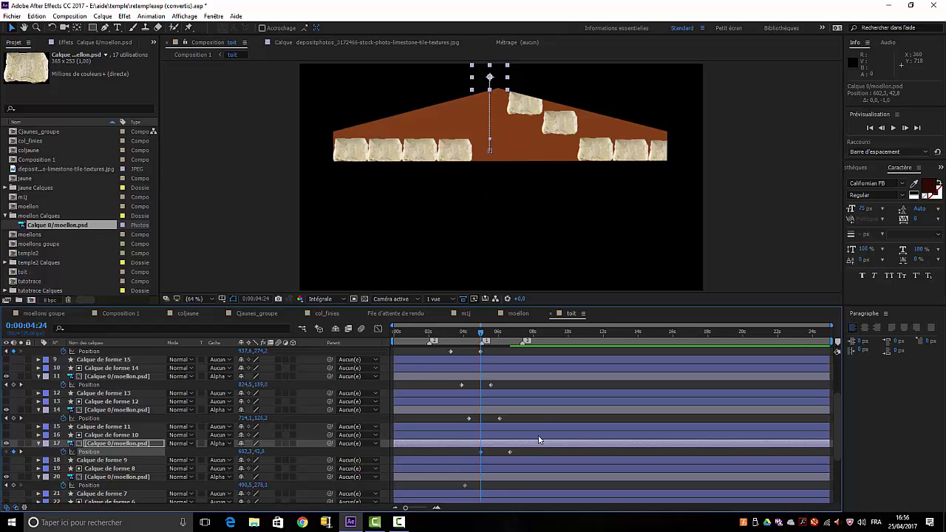
drag(465, 486, 521, 488)
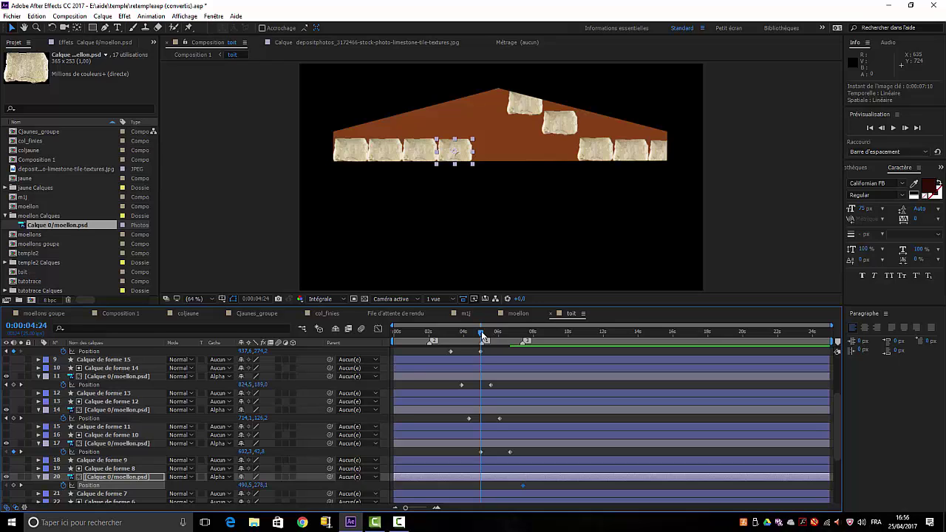
Raise layer 20's stone, then delay layer 23's keyframe and lift its stone at 0:00:06:00
drag(482, 334, 491, 334)
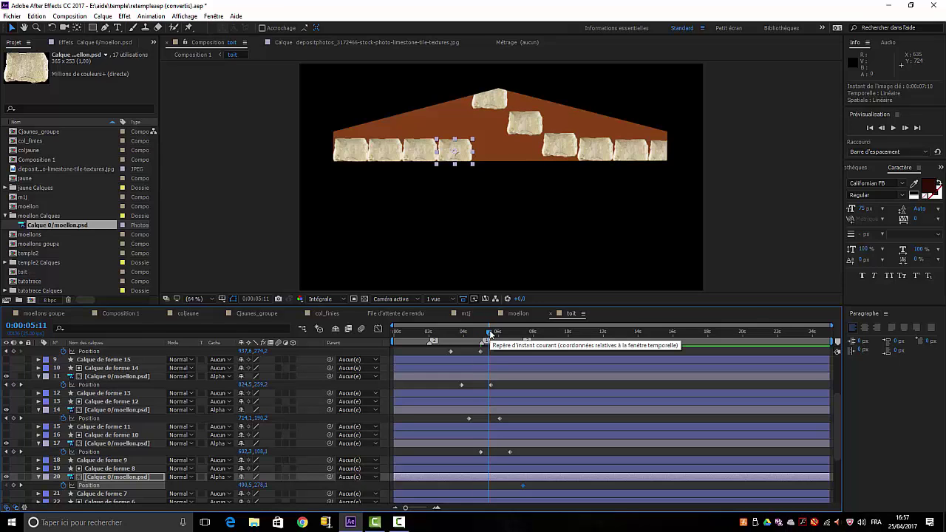
key(Up)
key(Up)
key(Up)
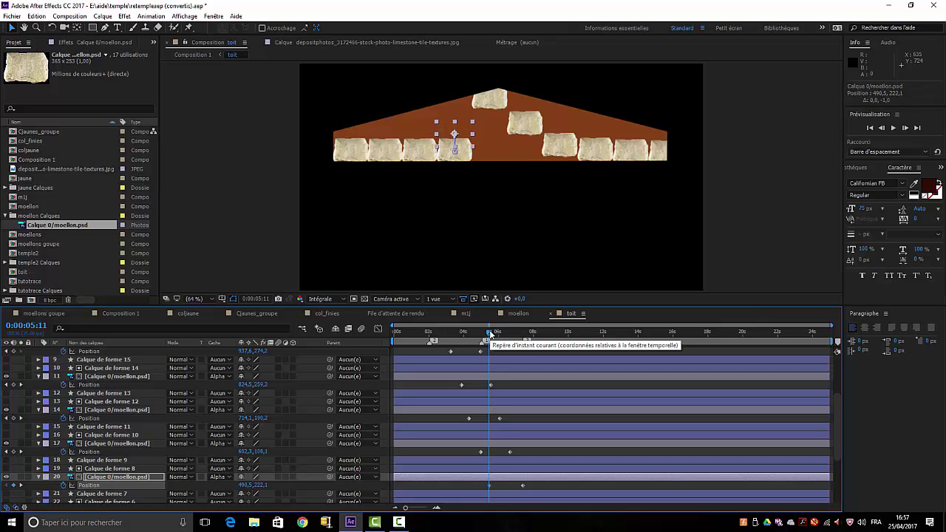
key(Up)
key(Up)
key(Up)
key(Up)
key(Up)
key(Up)
key(Up)
key(Up)
key(Up)
key(Up)
key(Up)
key(Up)
key(Up)
key(Up)
key(Up)
key(Up)
key(Up)
key(Up)
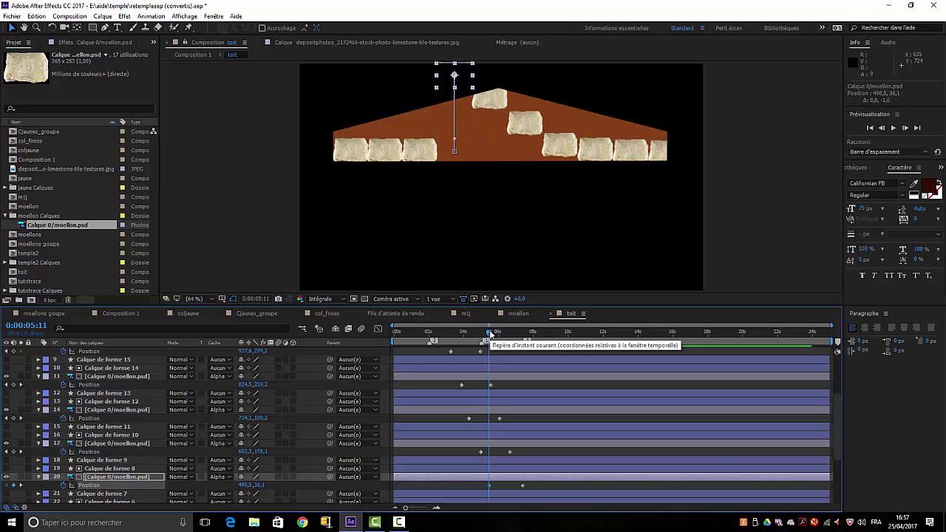
scroll(613, 405, down, 5)
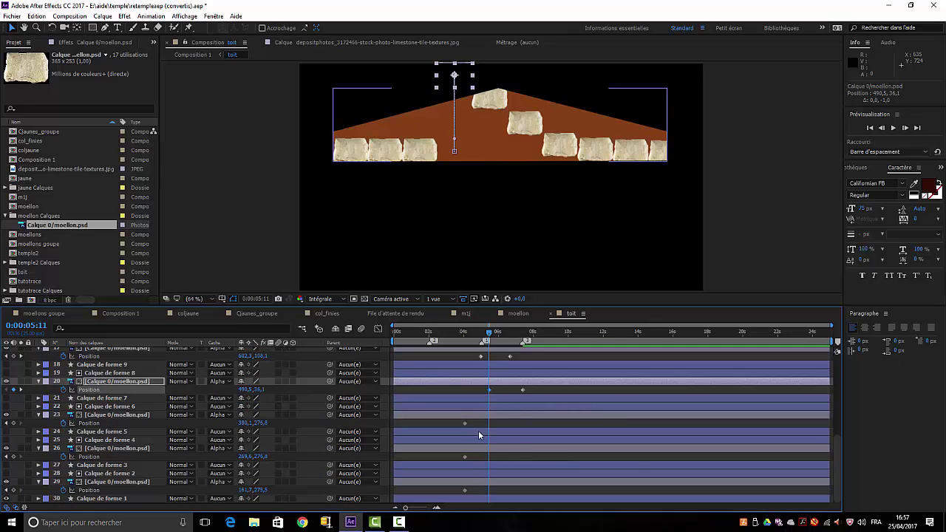
drag(465, 423, 535, 427)
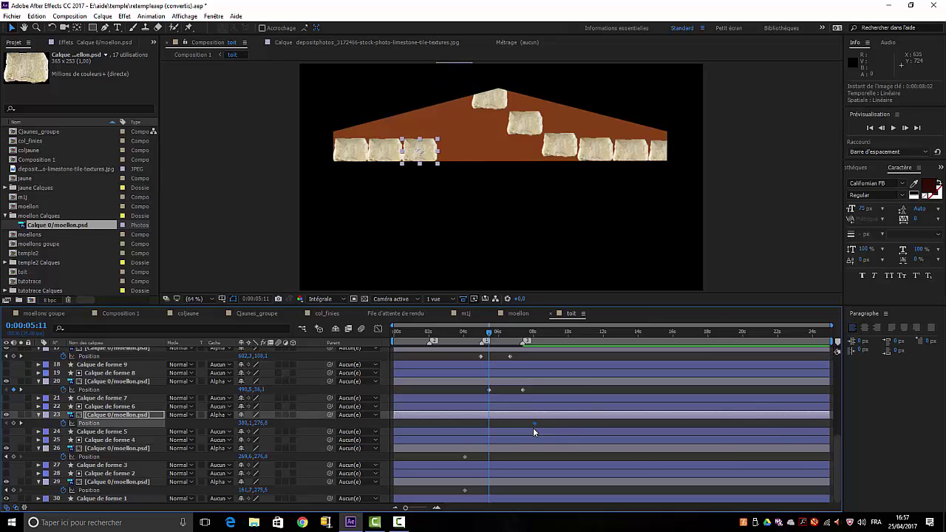
drag(490, 338, 498, 336)
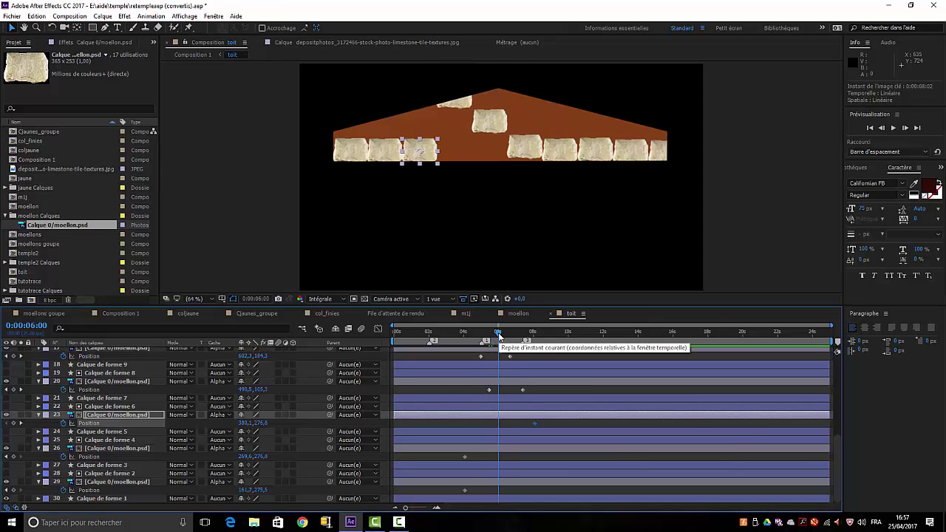
key(Up)
key(Up)
key(Up)
key(Up)
key(Up)
key(Up)
key(Up)
key(Up)
key(Up)
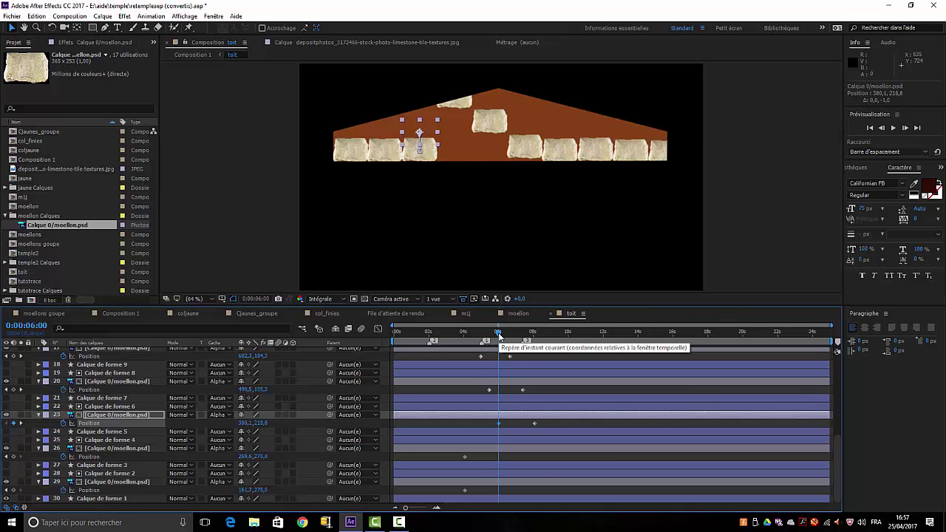
key(Up)
key(Up)
key(Up)
key(Up)
key(Up)
key(Up)
key(Up)
key(Up)
key(Up)
key(Up)
key(Up)
key(Up)
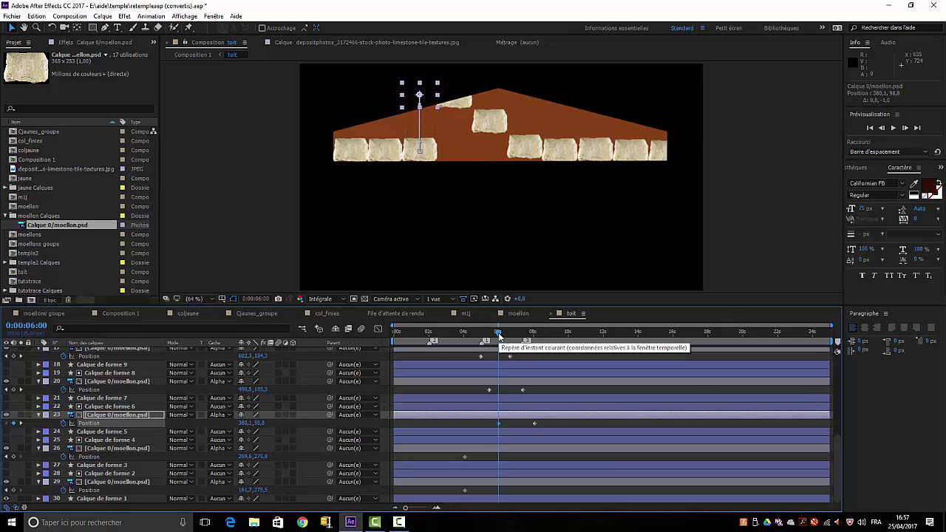
key(Up)
key(Up)
key(Up)
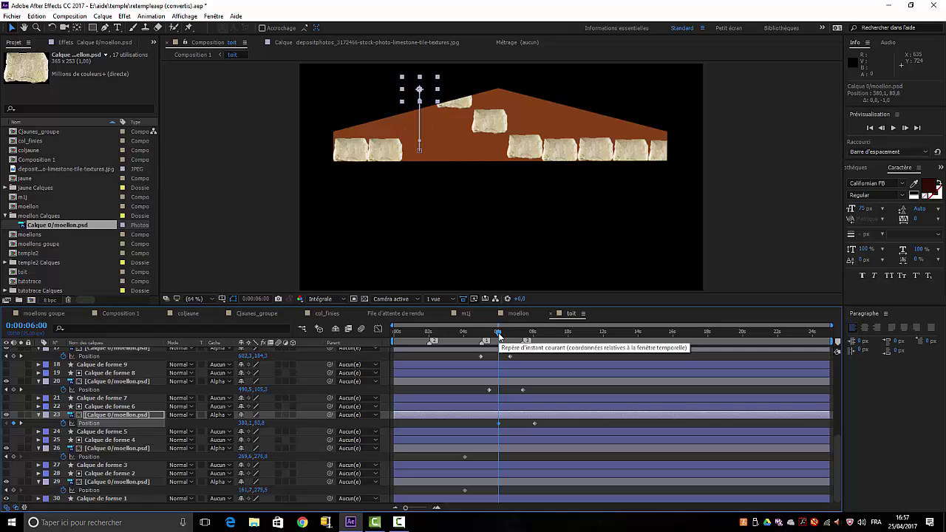
Delay layer 26's keyframe and lift its stone above the row at 0:00:06:19
click(465, 457)
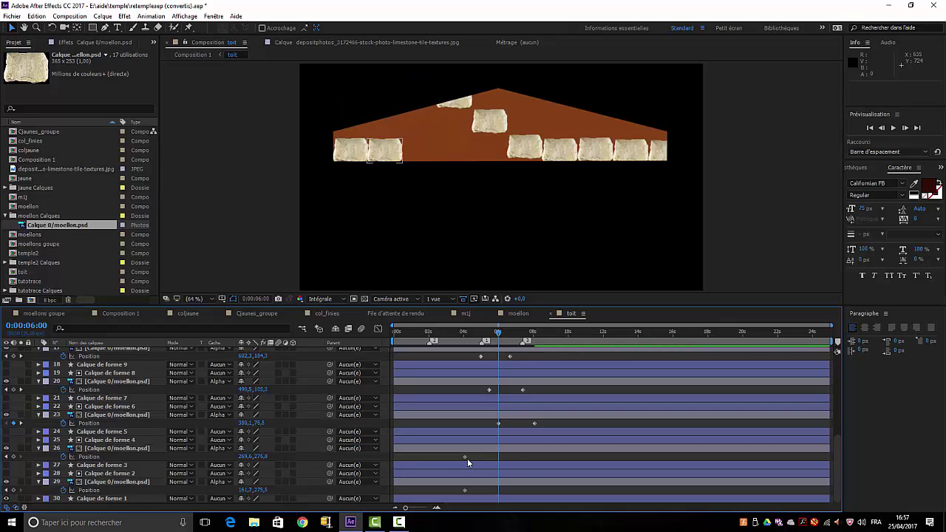
drag(464, 457, 547, 459)
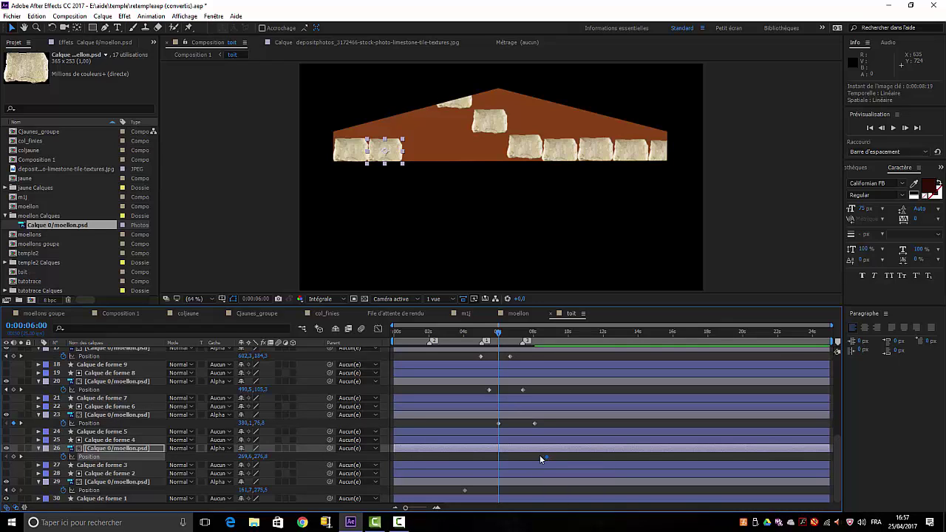
drag(501, 332, 511, 333)
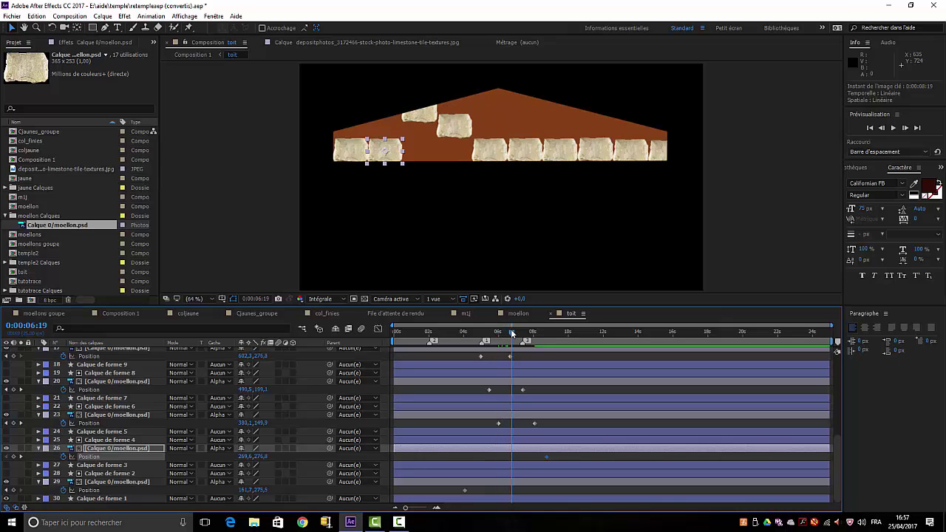
key(shift+Up)
key(shift+Up)
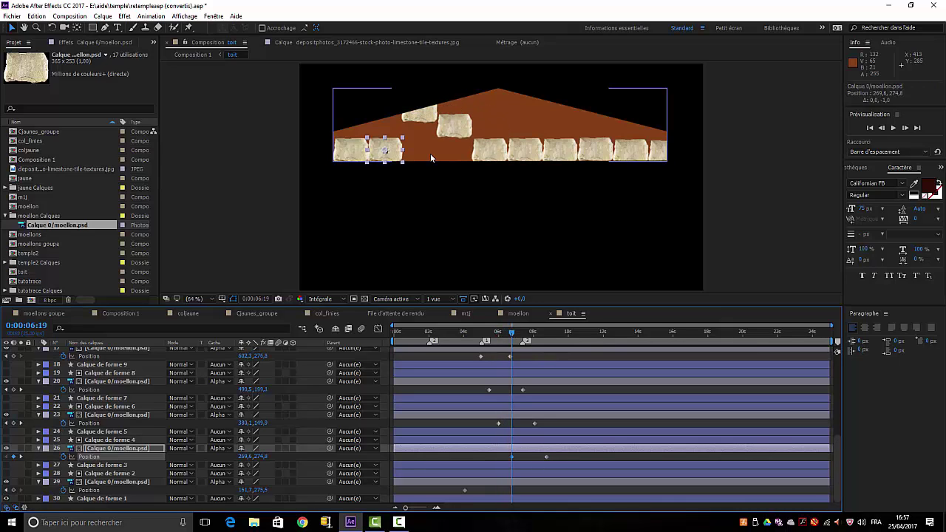
key(shift+Up)
key(shift+Up)
key(shift+Up)
key(shift+Up)
key(shift+Up)
key(shift+Up)
key(shift+Up)
key(shift+Up)
key(shift+Up)
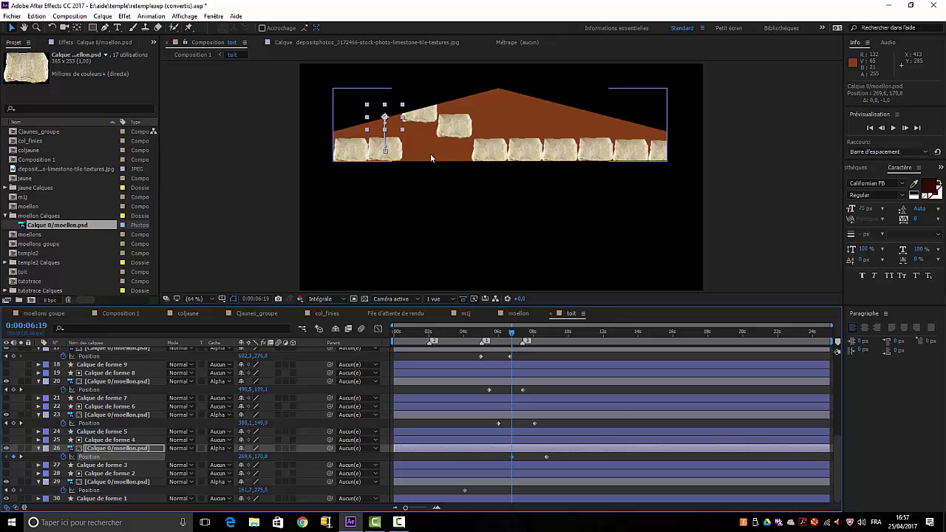
key(shift+Up)
key(shift+Up)
key(shift+Up)
key(shift+Up)
key(shift+Up)
key(Up)
key(Up)
key(Up)
key(Up)
key(Up)
key(Up)
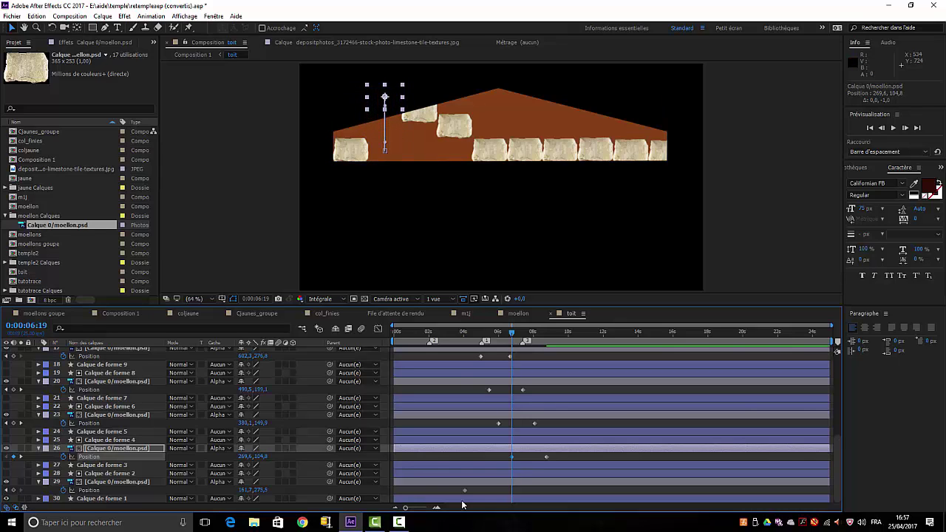
Delay layer 29's keyframe, raise its stone to 161.7,141.5 at 0:00:07:17, and return to 0
drag(465, 490, 487, 493)
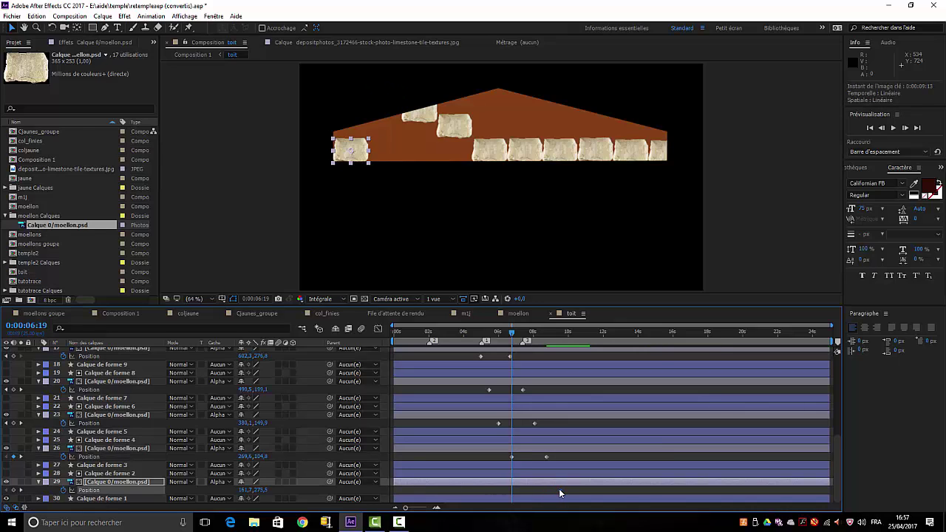
drag(516, 332, 530, 335)
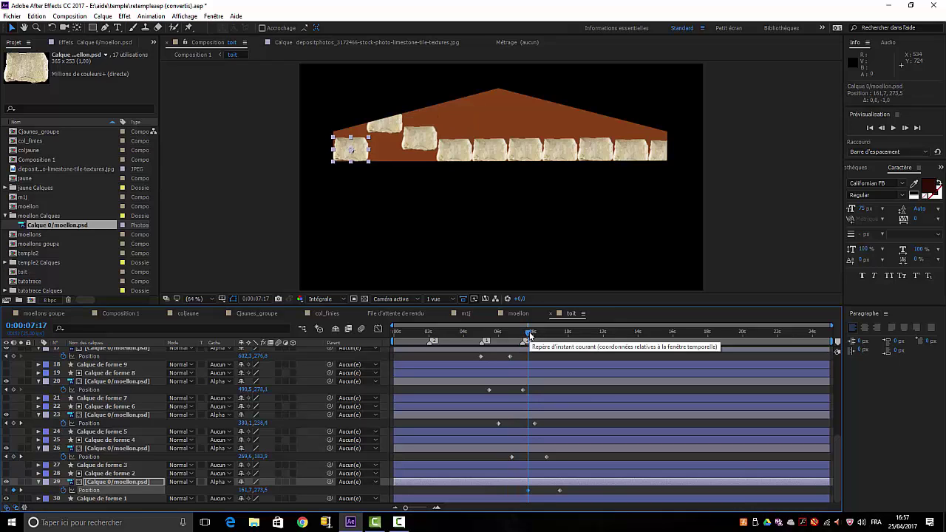
key(Up)
key(Up)
key(Up)
key(Up)
key(Up)
key(Up)
key(Up)
key(Up)
key(Up)
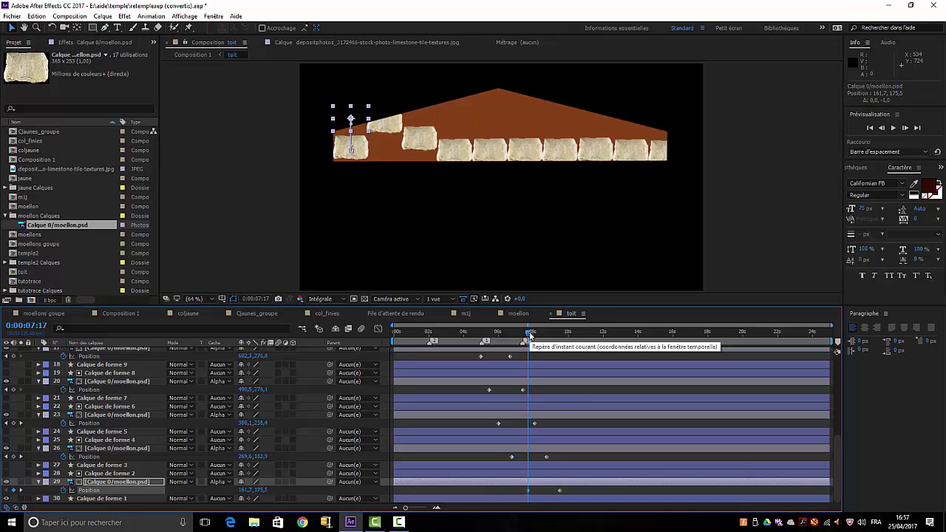
key(Up)
key(Up)
key(Up)
key(Up)
key(Up)
key(Up)
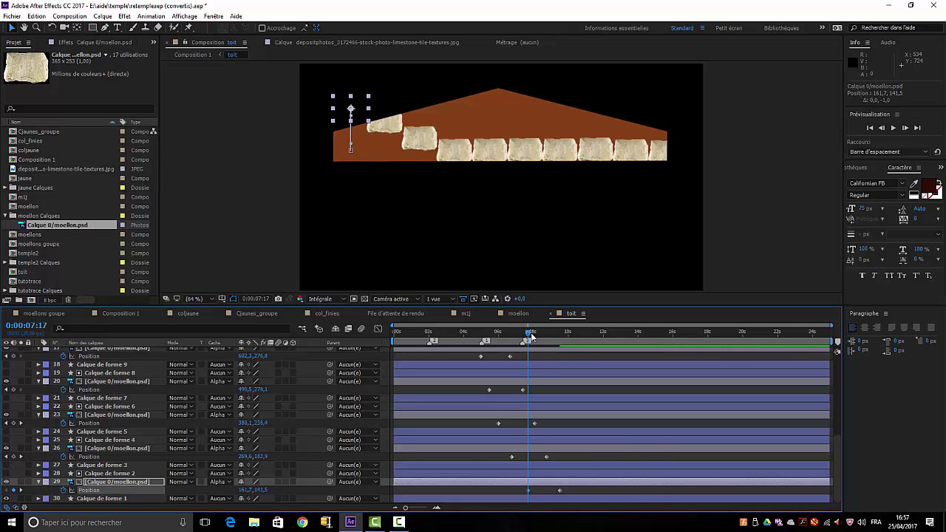
drag(531, 335, 394, 333)
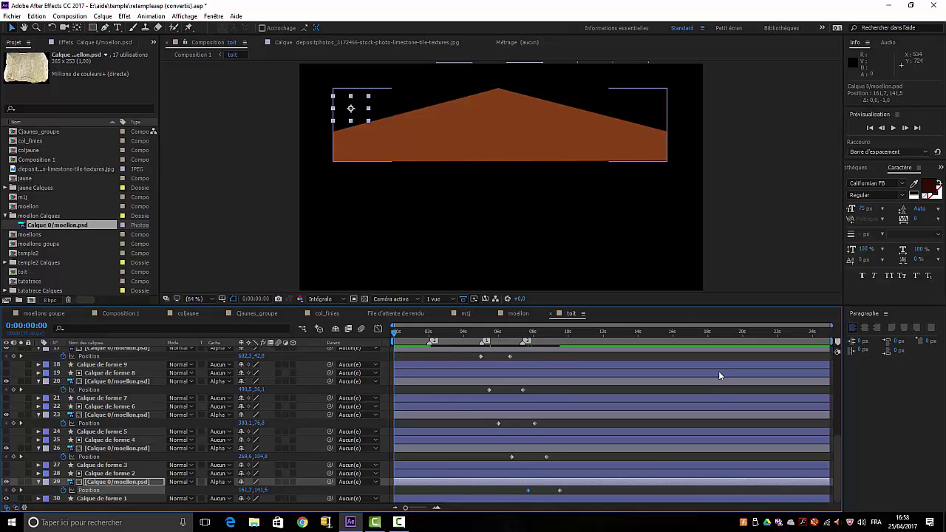
key(space)
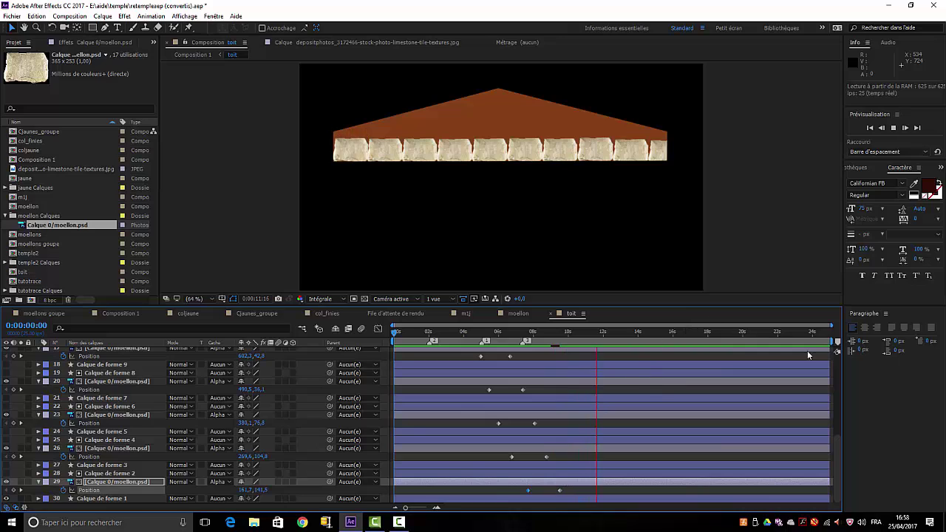
key(space)
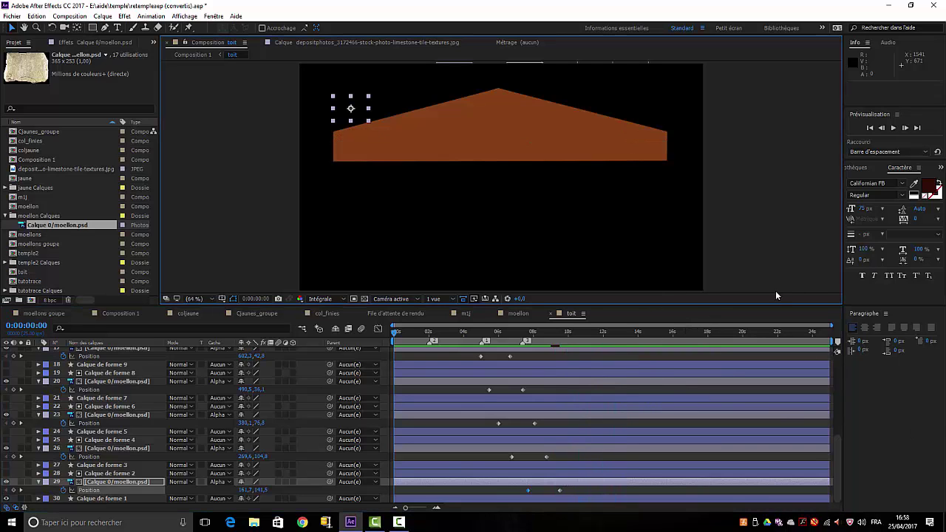
Collapse the Position properties of layers 20, 17, 23, 26, 29, 14, 11, 8, 5 and 2
click(40, 382)
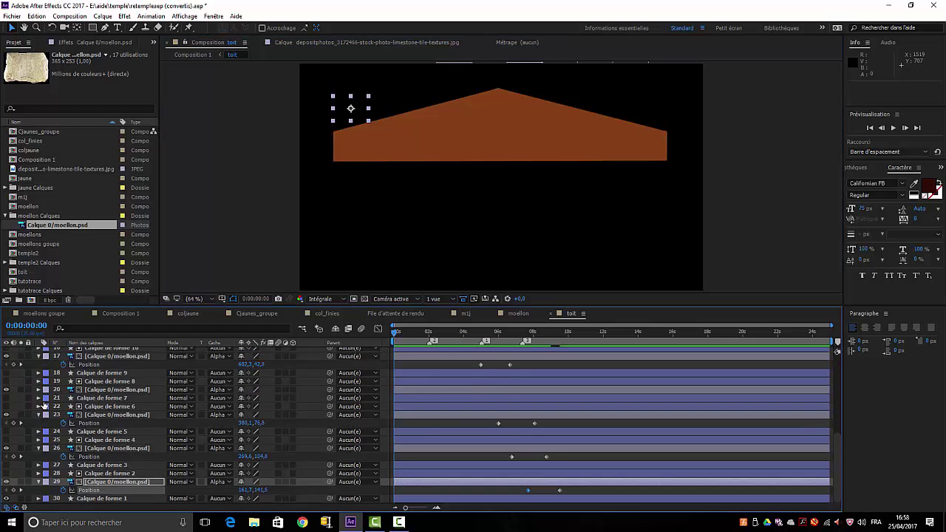
click(38, 357)
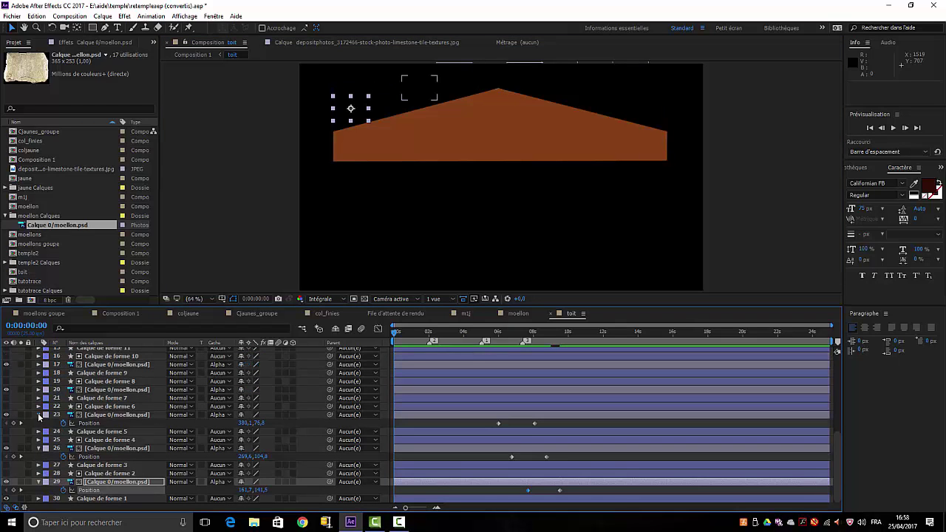
click(38, 415)
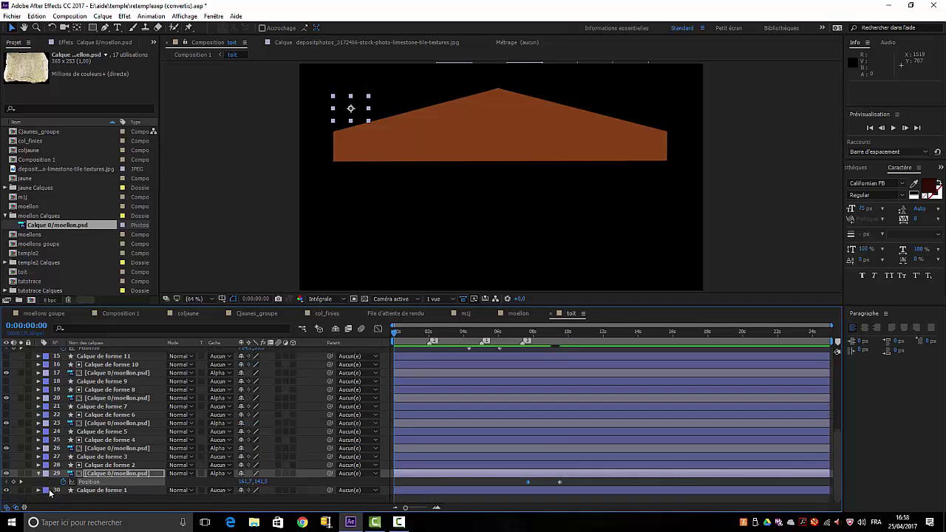
click(40, 448)
click(39, 482)
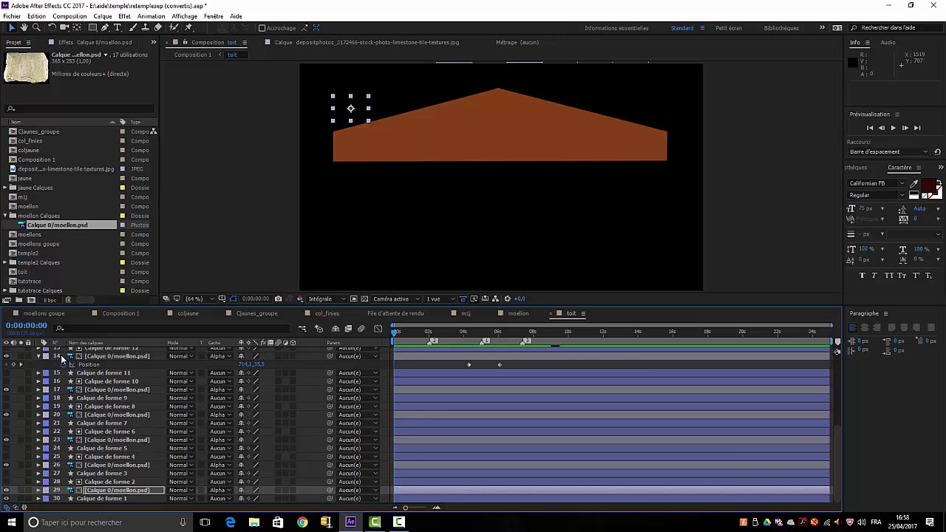
click(39, 356)
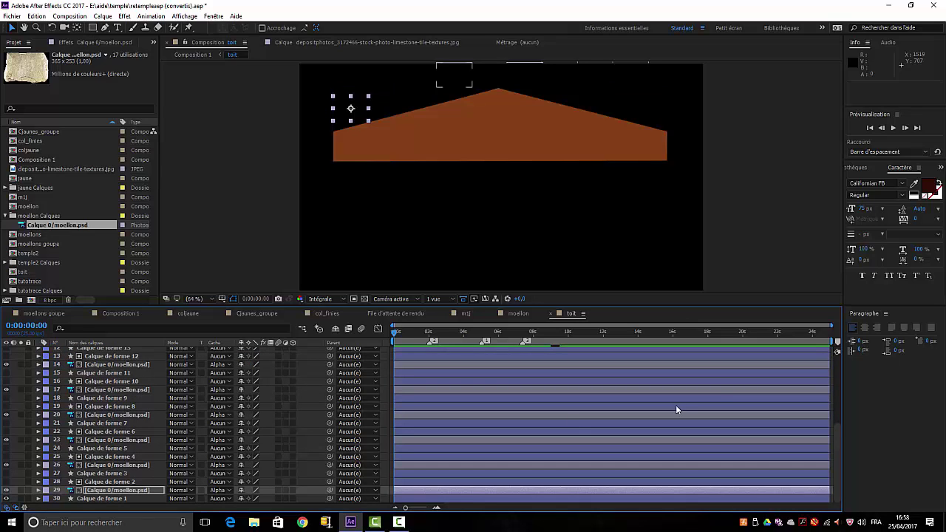
key(ctrl+shift+a)
key(u)
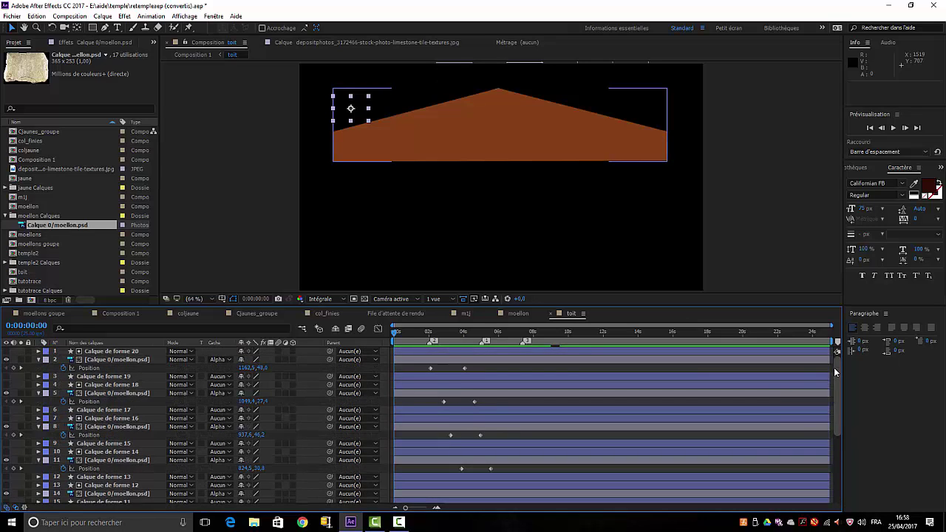
click(39, 460)
click(38, 426)
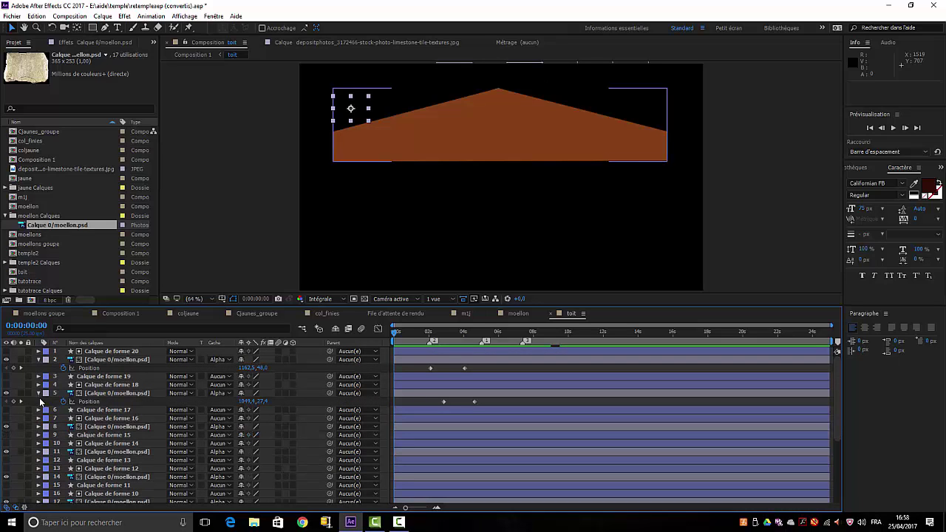
click(38, 394)
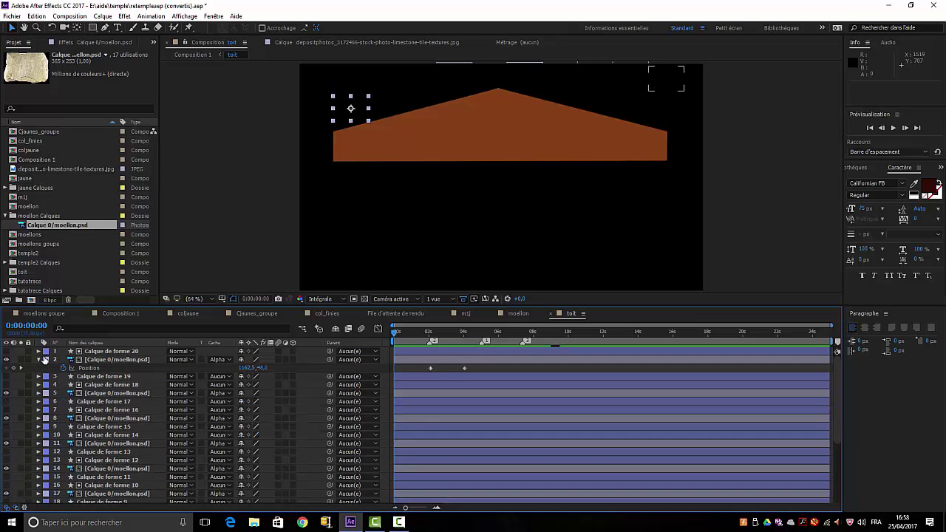
click(40, 360)
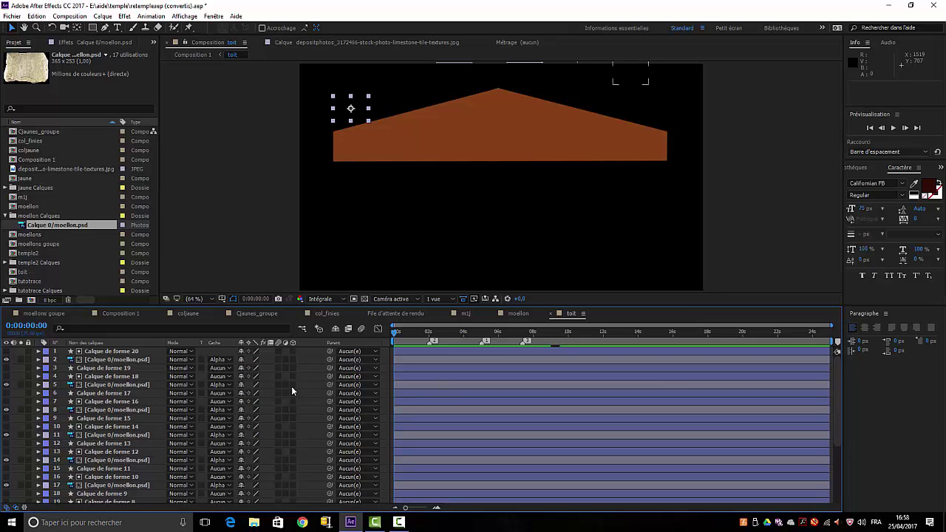
Duplicate Calque de forme 19 together with layers 1 and 2
click(105, 370)
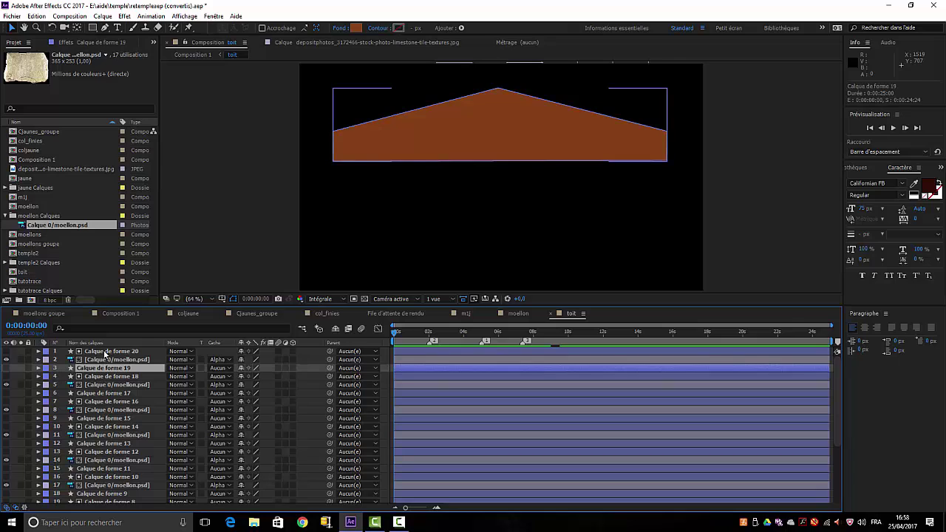
shift+click(105, 352)
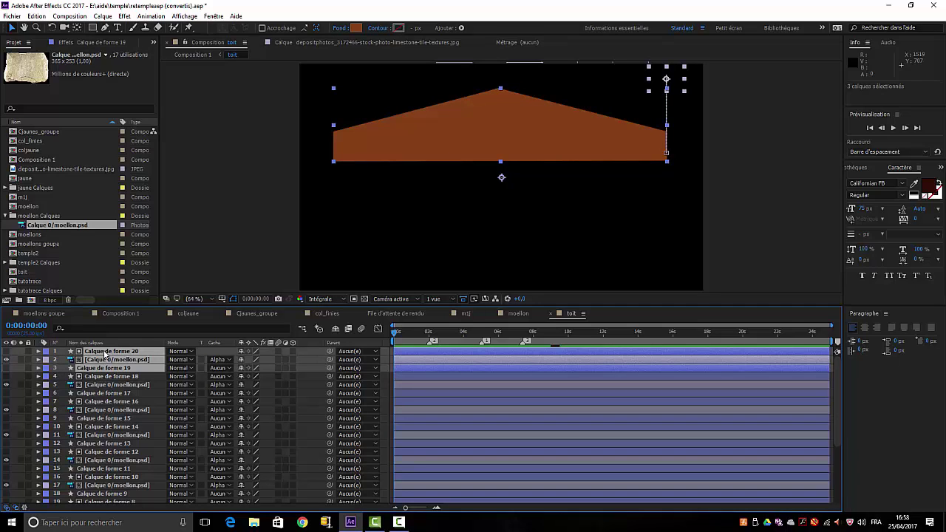
key(ctrl+d)
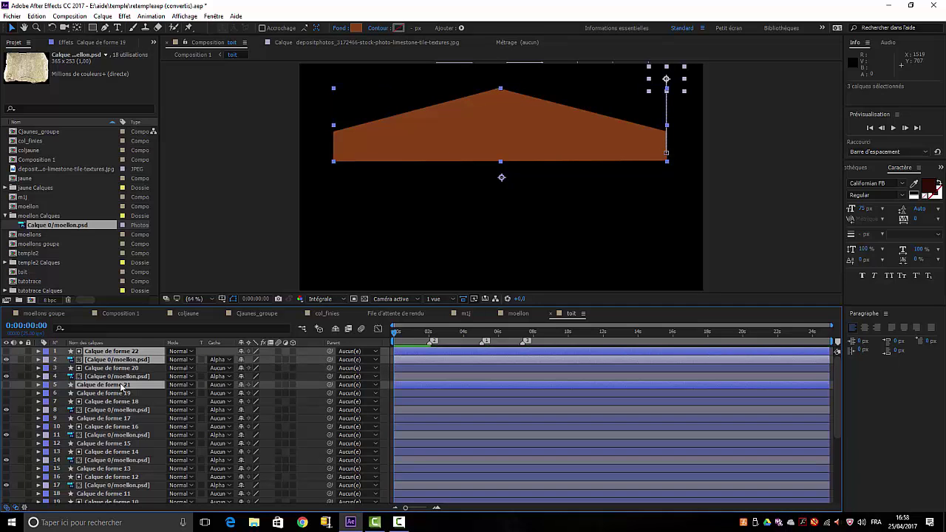
Move Calque de forme 21 above Calque de forme 20, then select everything from Calque de forme 20 down to Calque de forme 1
click(229, 245)
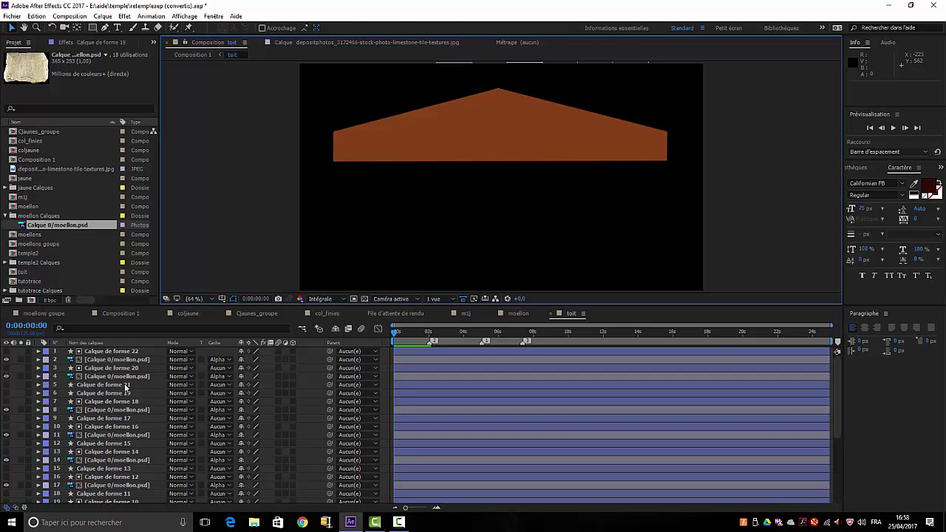
drag(126, 387, 135, 371)
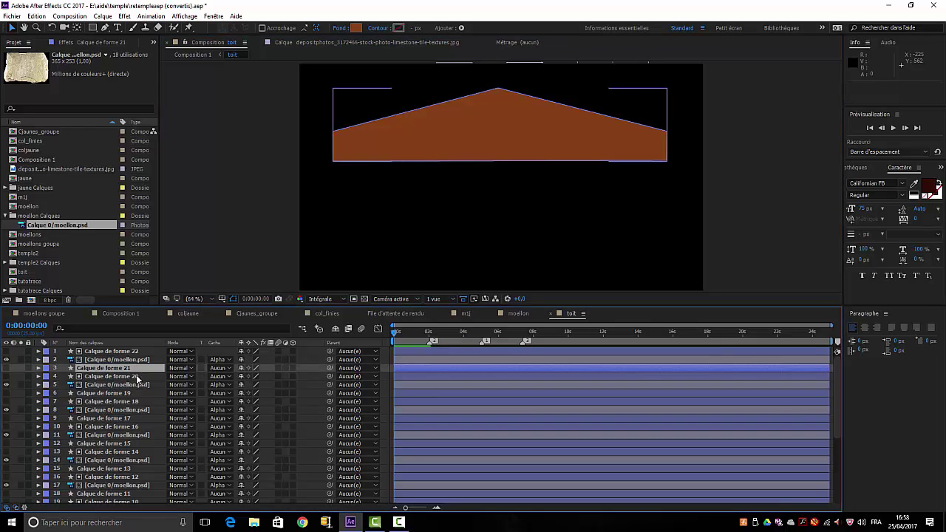
click(113, 377)
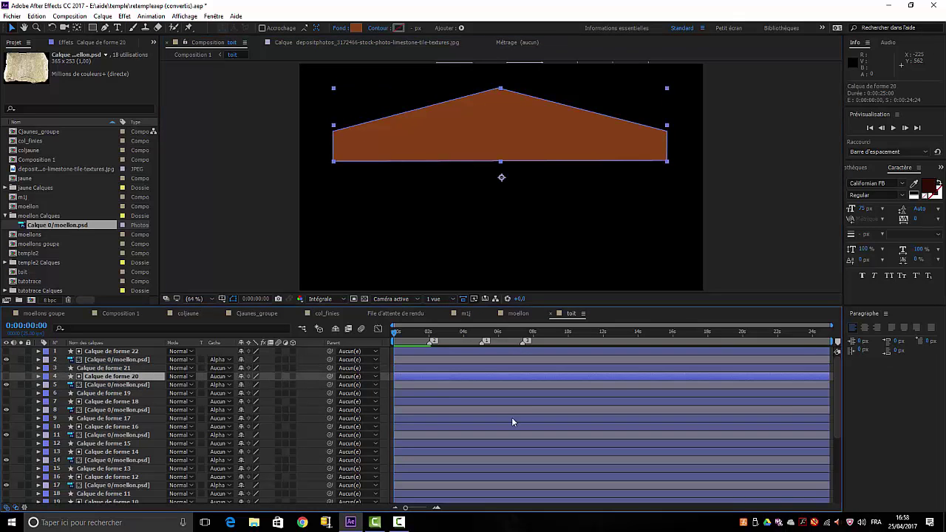
drag(838, 395, 826, 483)
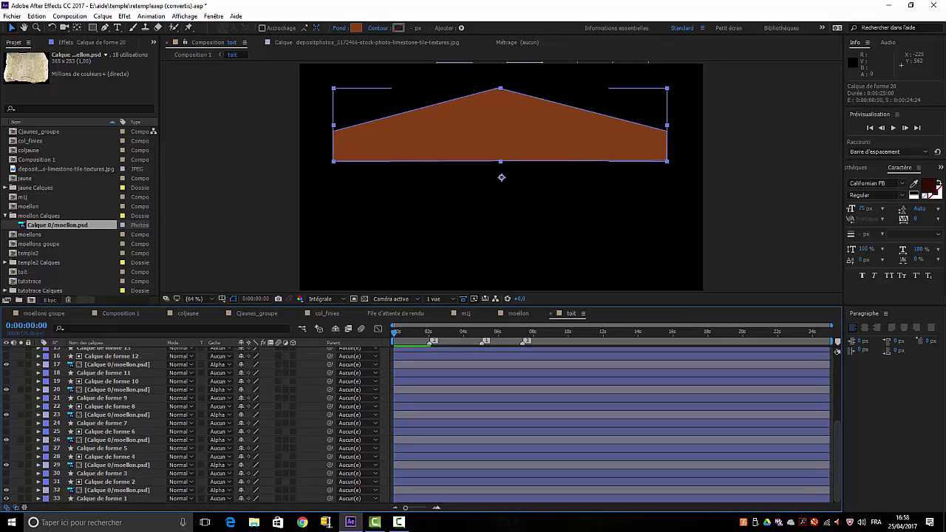
shift+click(109, 501)
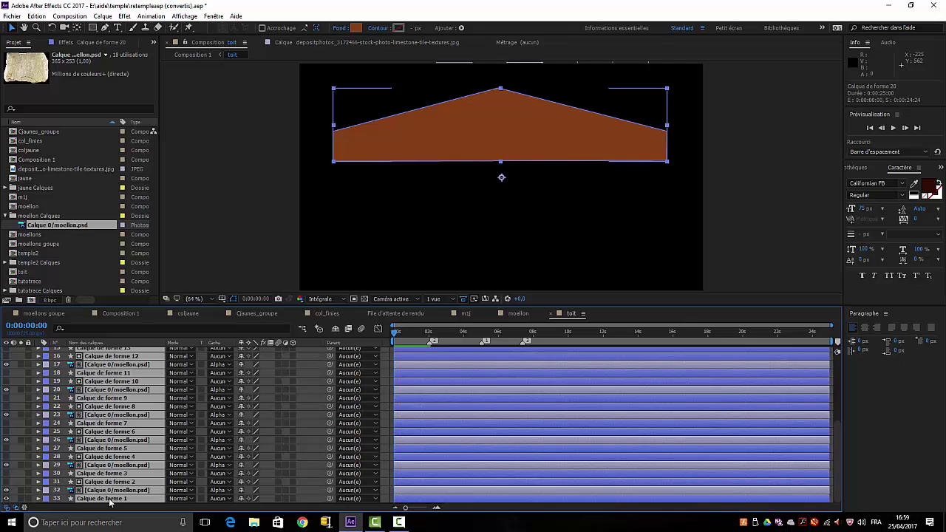
Precompose the selected stone-row layers into a new comp named ligne1
right_click(110, 436)
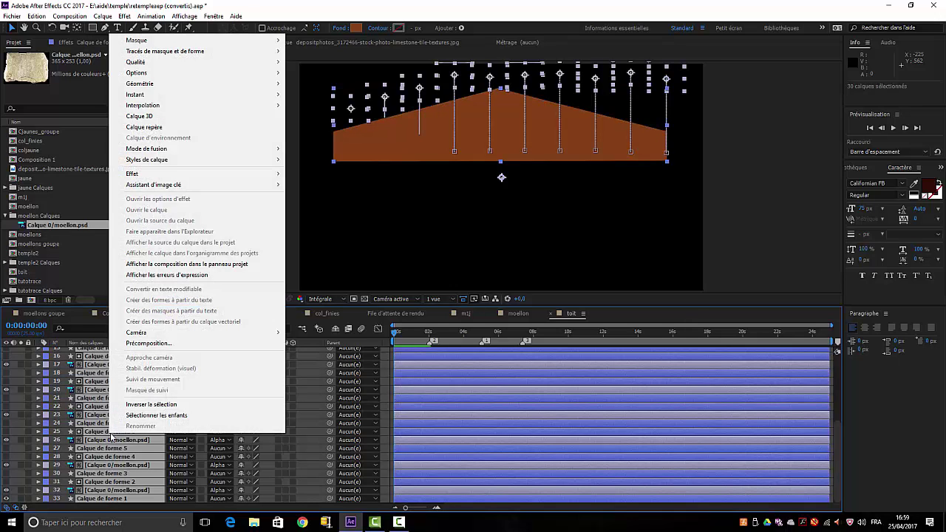
click(149, 343)
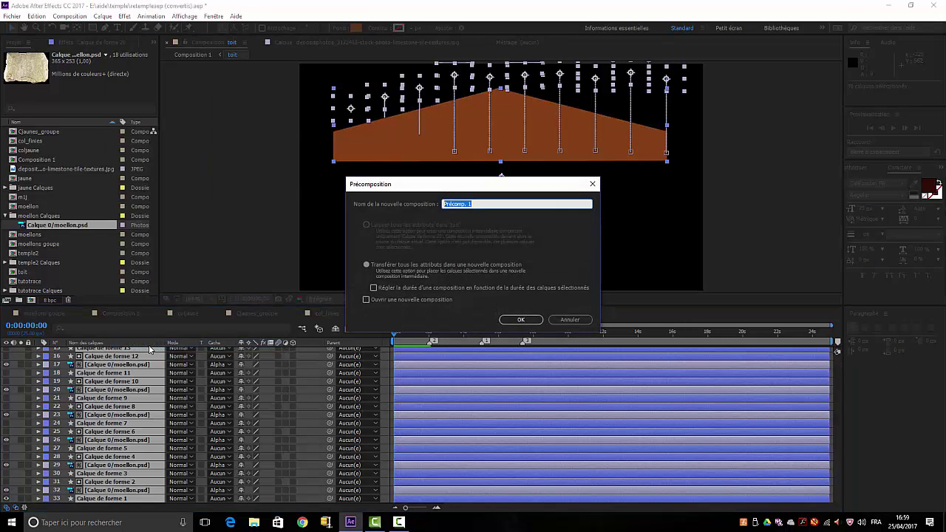
text(t)
key(Return)
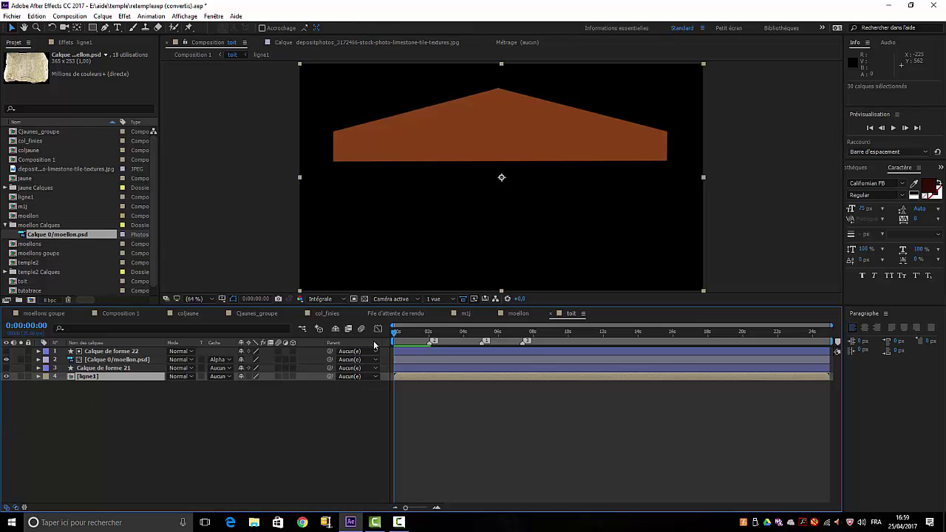
Scrub and preview the stones dropping into place
mouse_move(394, 336)
mouse_down()
mouse_move(445, 335)
mouse_move(432, 334)
mouse_up()
key(space)
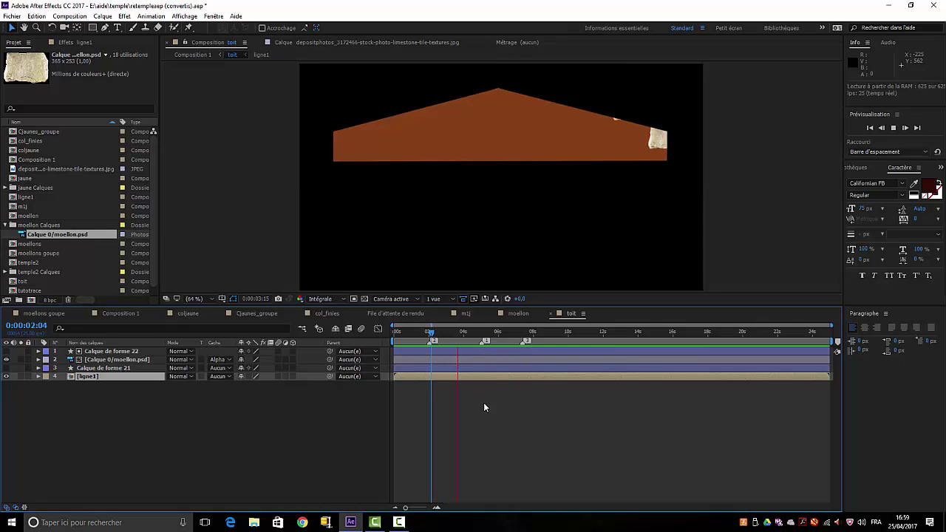
key(space)
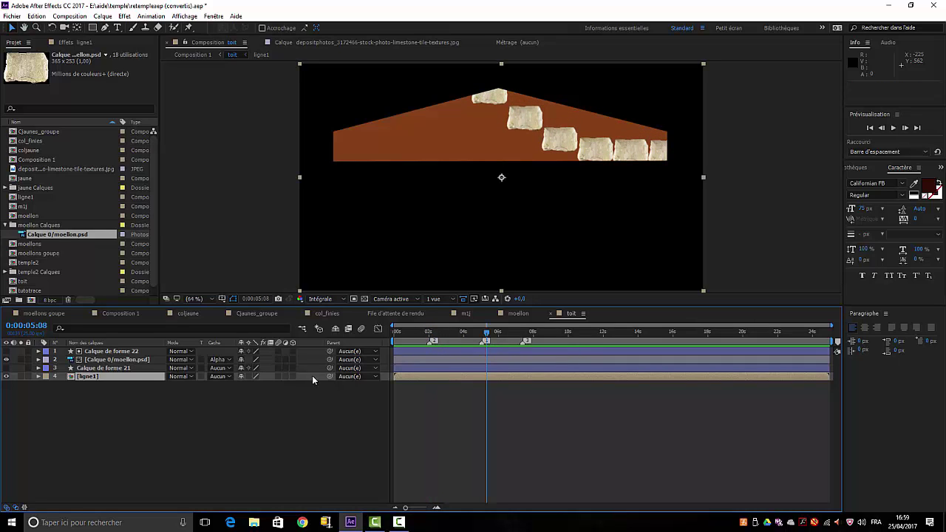
Inside ligne1, turn off visibility of the orange roof shape layer
double_click(87, 376)
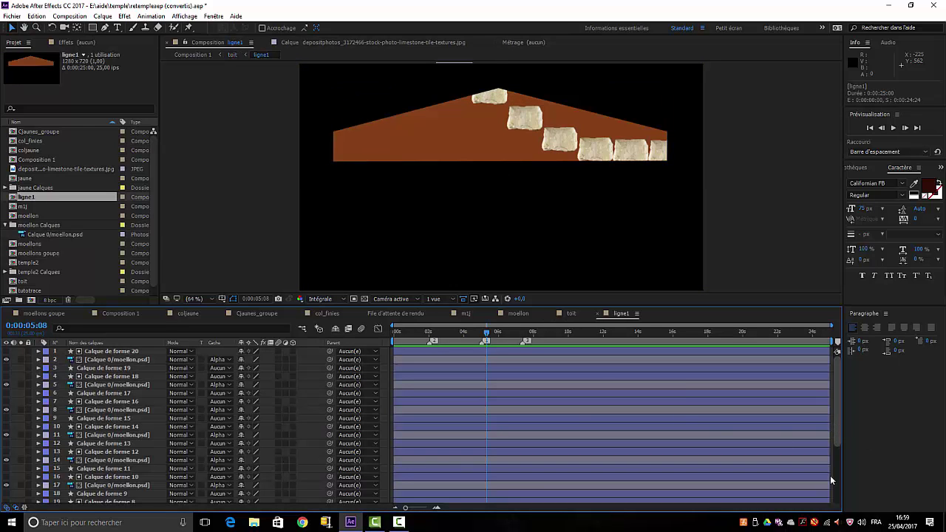
scroll(830, 476, down, 5)
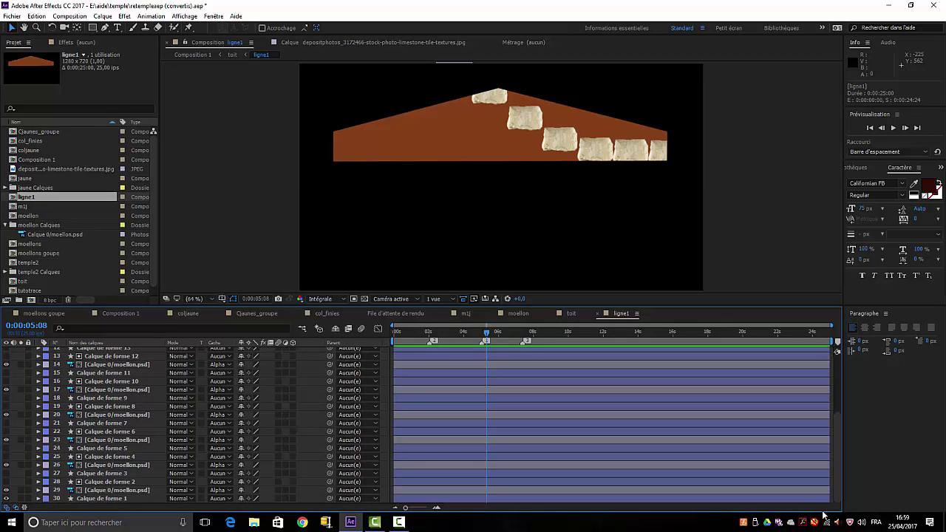
click(6, 499)
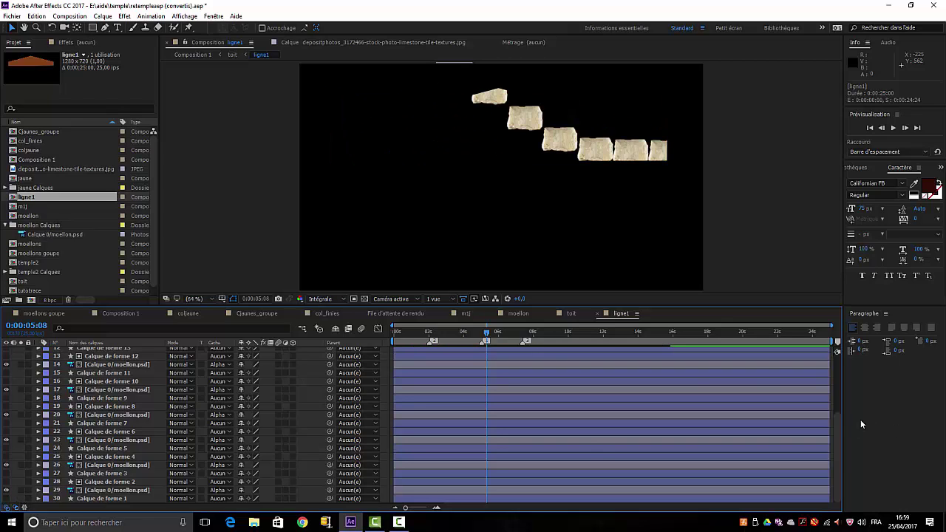
scroll(841, 441, up, 5)
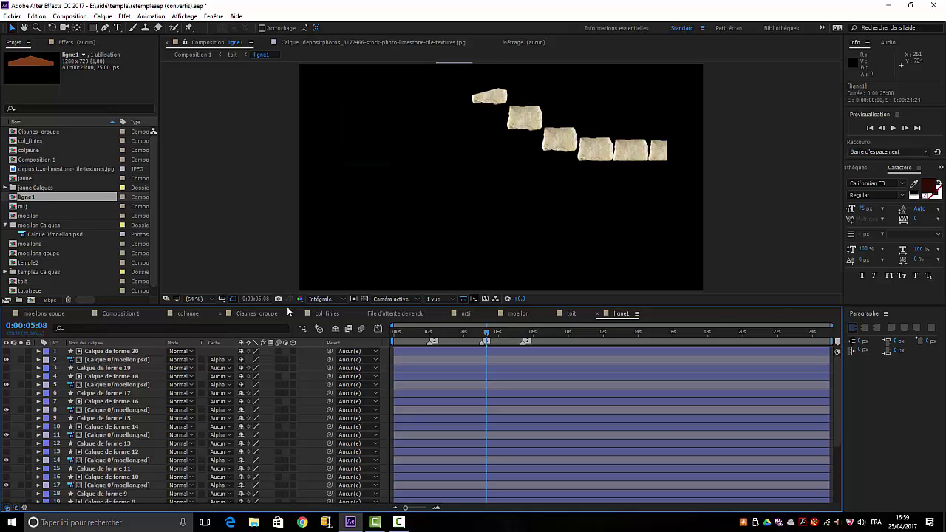
Back in the toit comp, play the animation to check the ten-block row
click(570, 316)
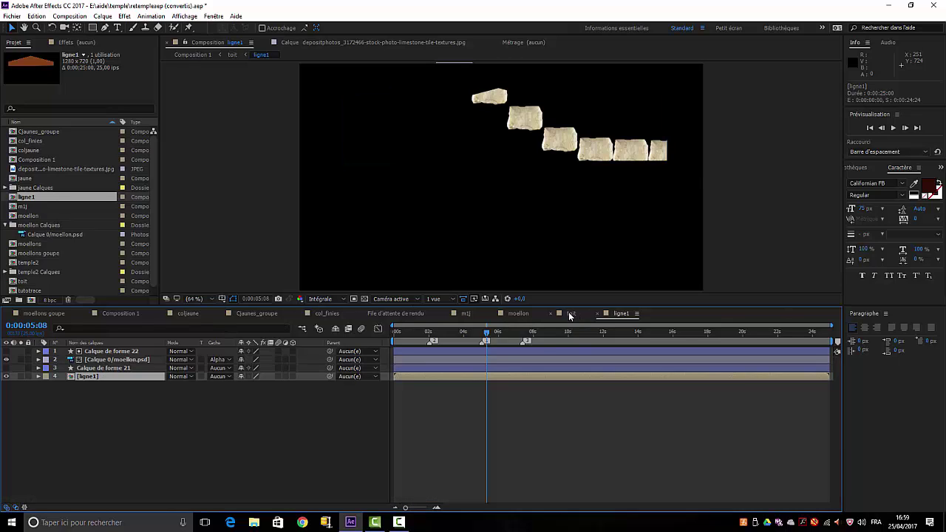
key(space)
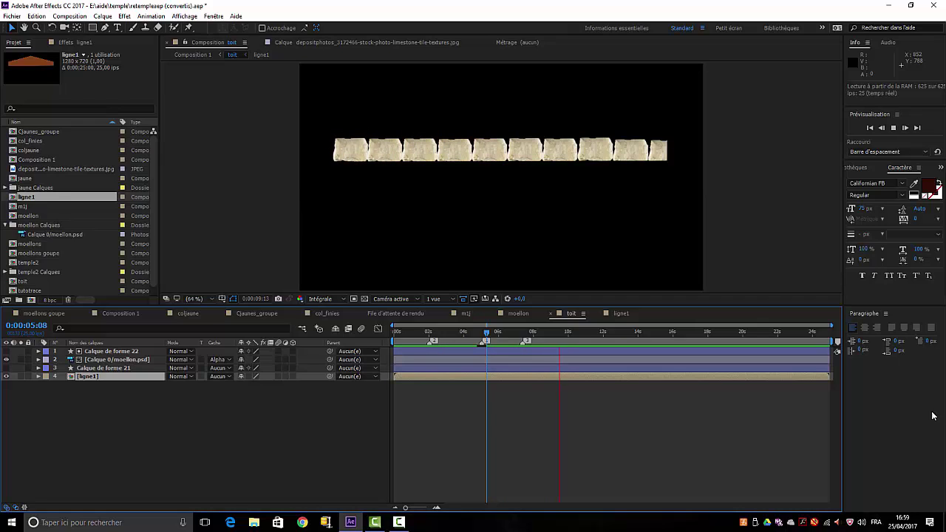
key(space)
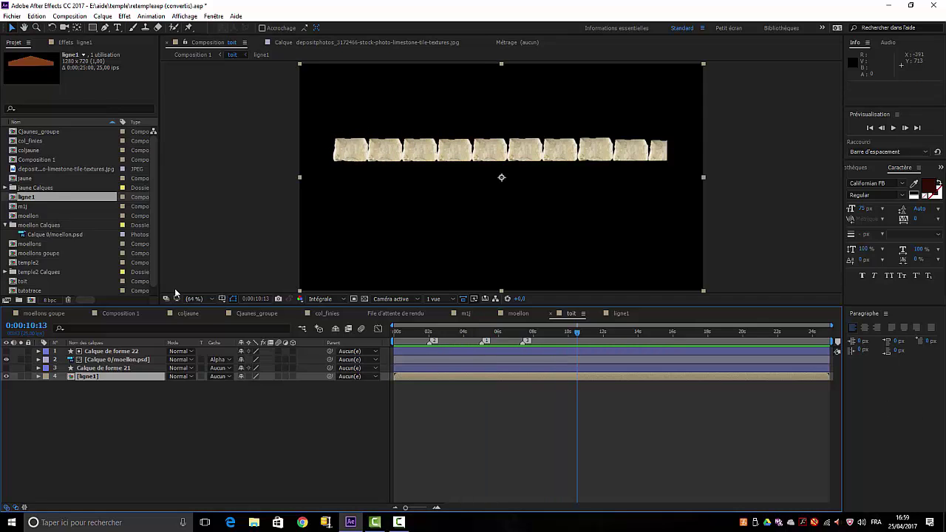
Remove all existing Position keyframes from the moellon stone layer
click(111, 360)
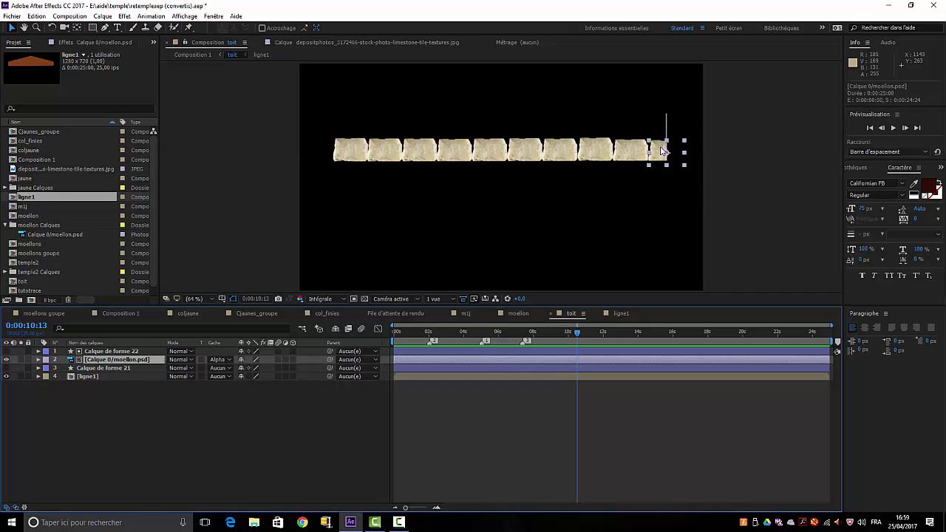
mouse_move(664, 151)
mouse_down()
mouse_move(559, 105)
mouse_move(659, 150)
mouse_up()
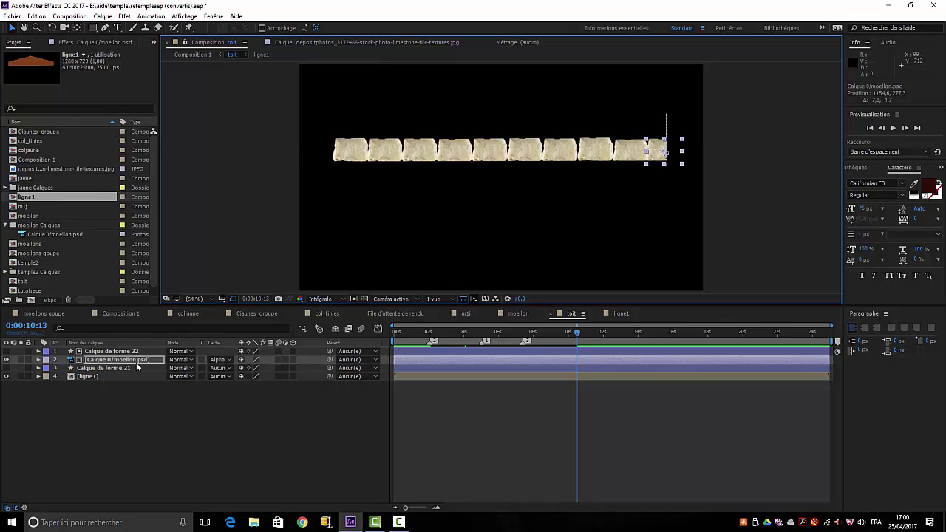
click(39, 360)
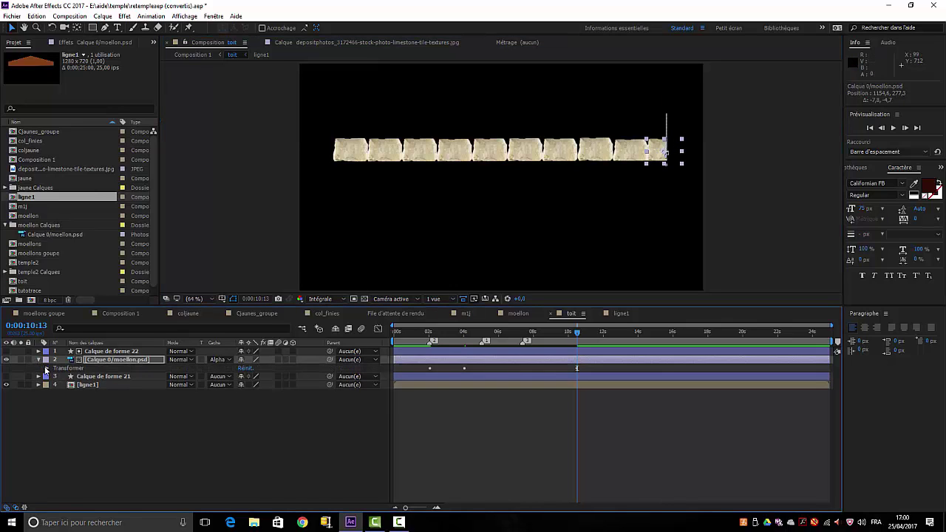
click(469, 368)
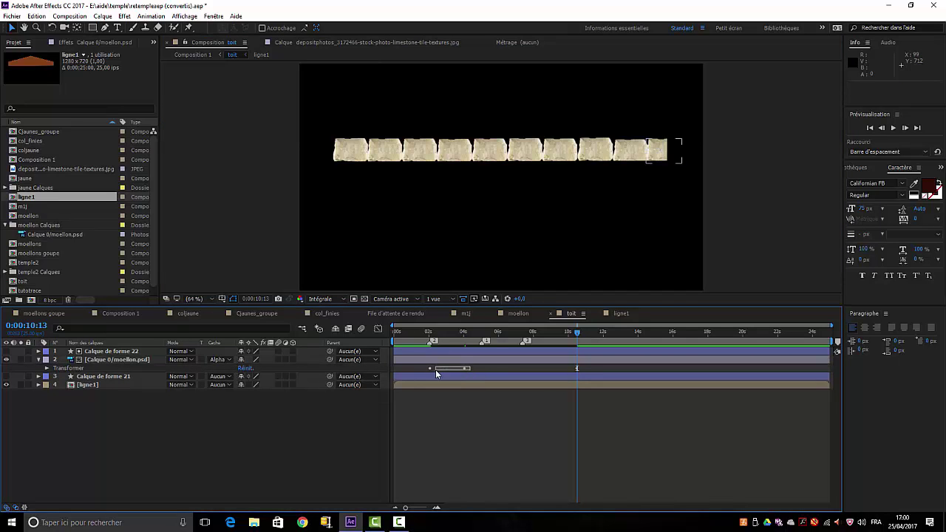
drag(436, 369, 428, 371)
click(103, 362)
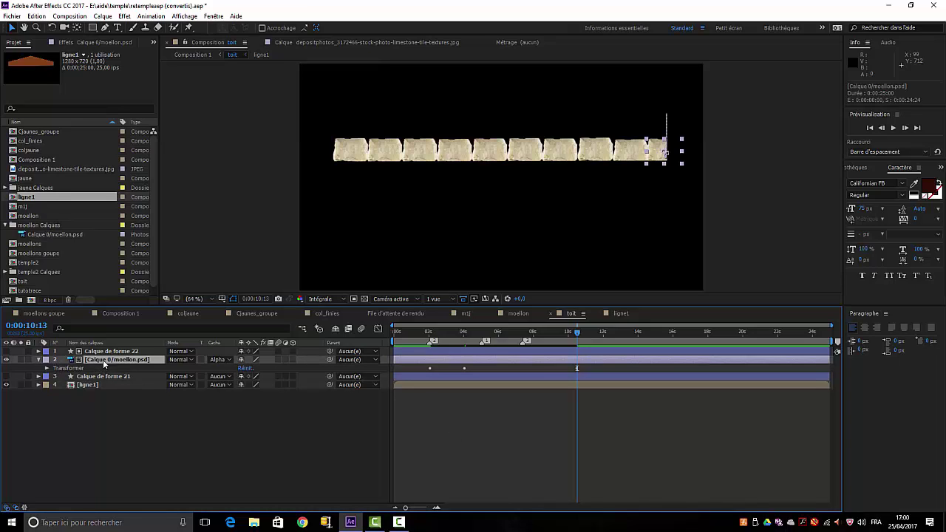
key(p)
click(64, 368)
click(291, 420)
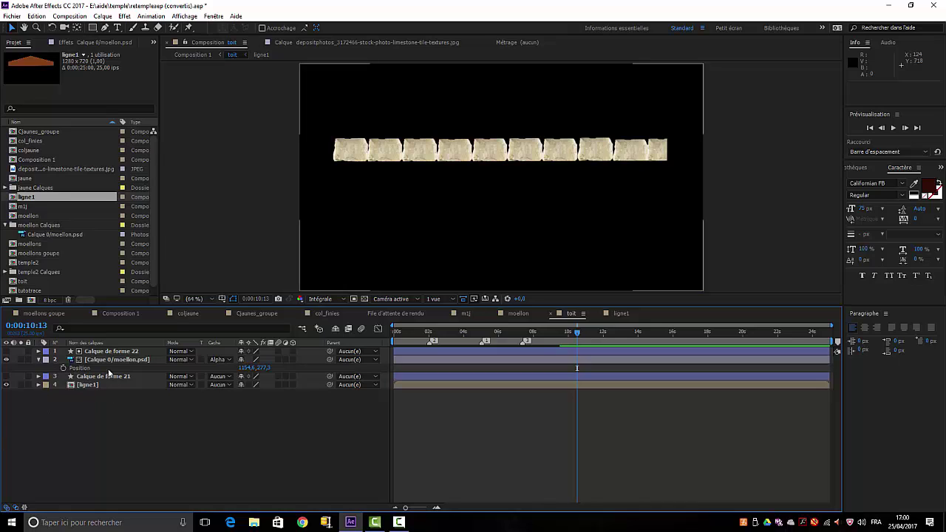
Place the stone at 166.8,203.9 atop the row's left end and set the time near 9 seconds
click(661, 152)
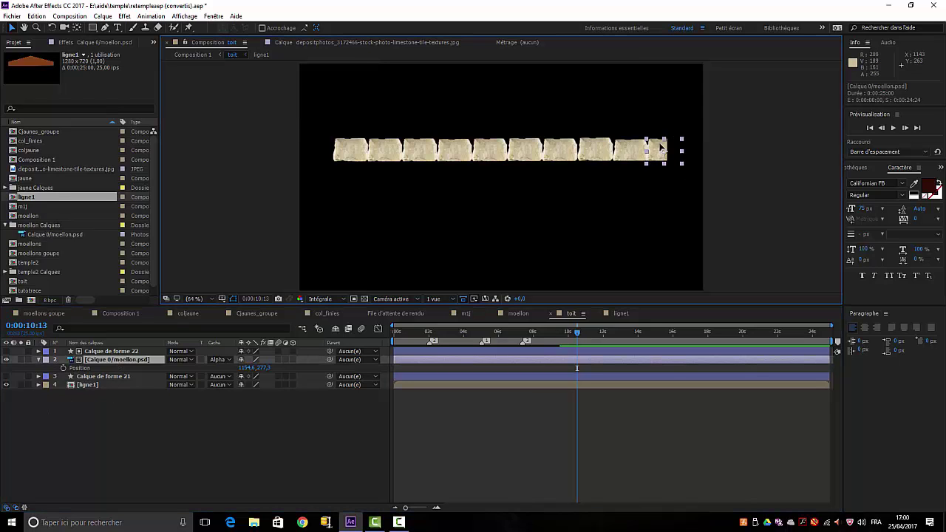
mouse_move(663, 151)
mouse_down()
mouse_move(482, 119)
mouse_move(352, 127)
mouse_up()
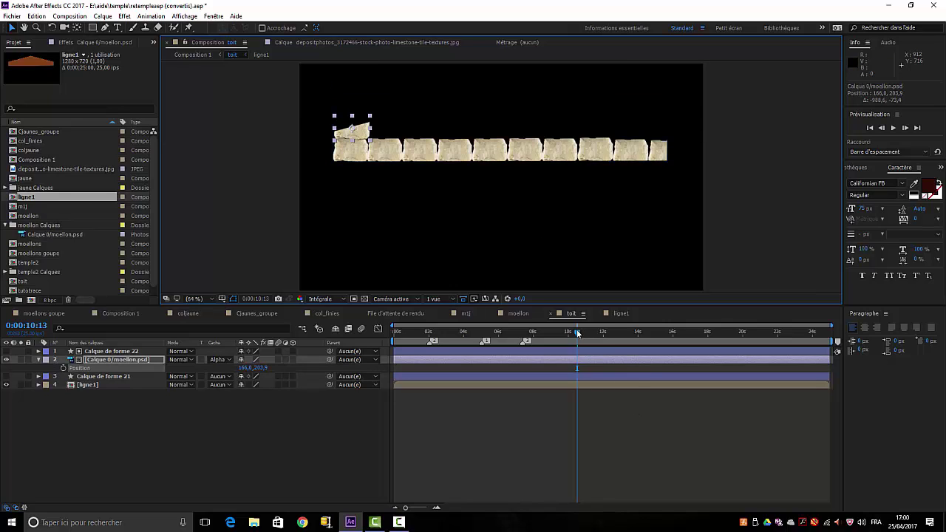
mouse_move(577, 332)
mouse_down()
mouse_move(554, 335)
mouse_move(565, 332)
mouse_up()
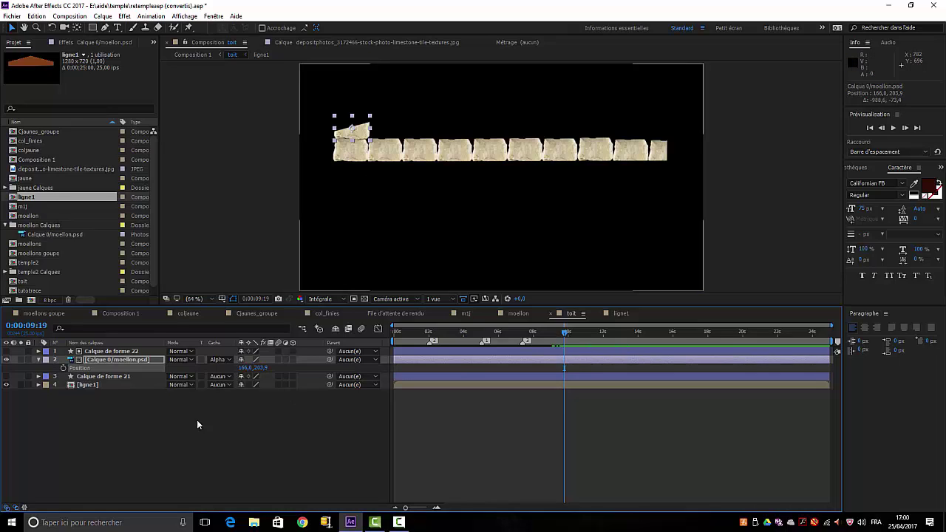
Keyframe the stone dropping from 166.8,132.9 onto the row around 10 seconds, and preview it
click(64, 369)
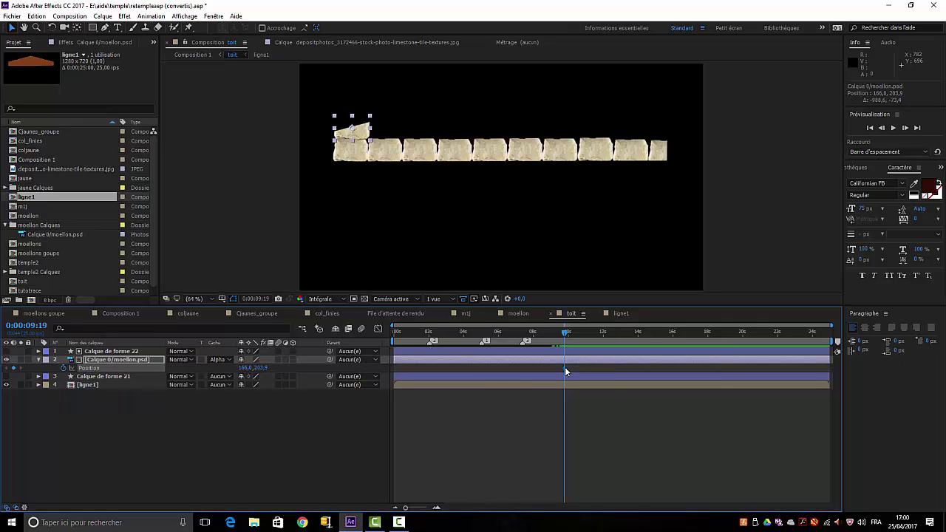
drag(565, 367, 585, 368)
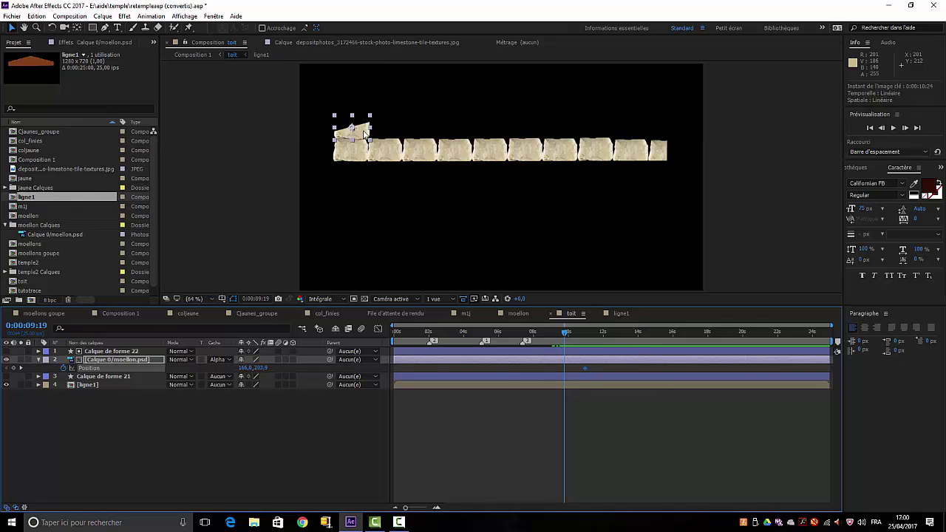
key(Up)
key(Up)
key(Up)
key(Up)
key(Up)
key(Up)
key(Up)
key(Up)
key(Up)
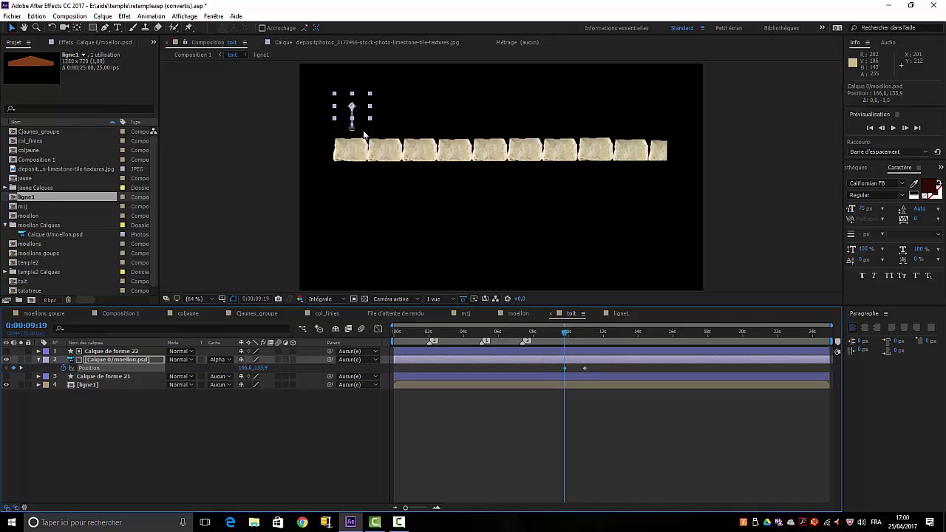
key(space)
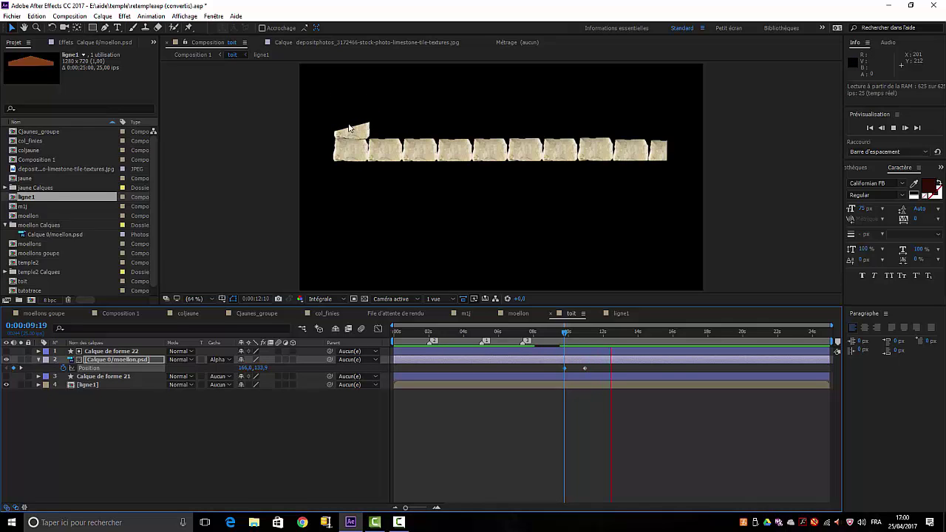
Set the time to 0:00:09:20, collapse the brick's Position, and select Calque de forme 21 plus the top layers
click(783, 434)
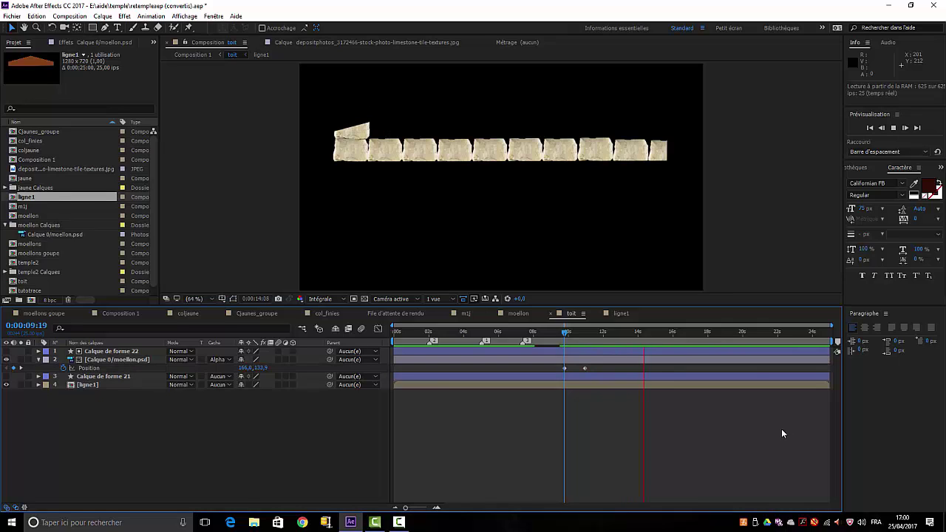
drag(650, 330, 564, 346)
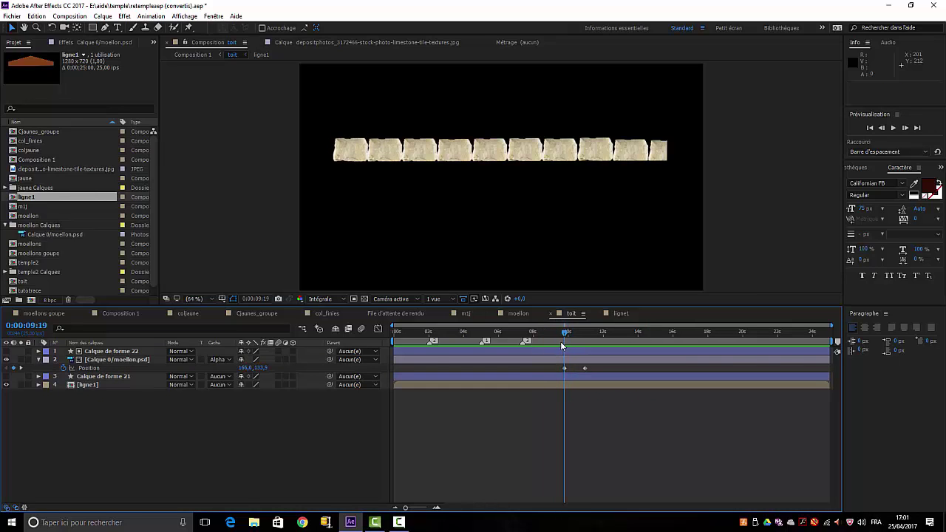
click(115, 360)
click(111, 371)
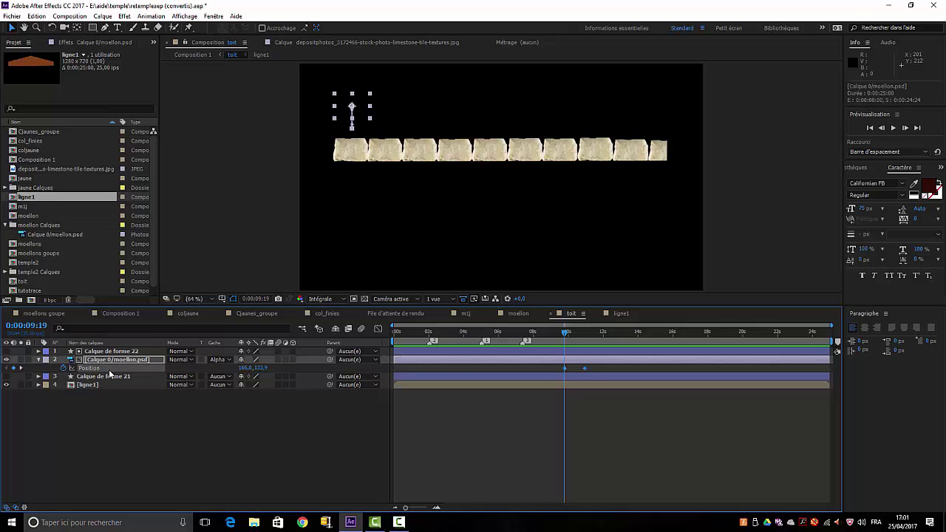
click(92, 405)
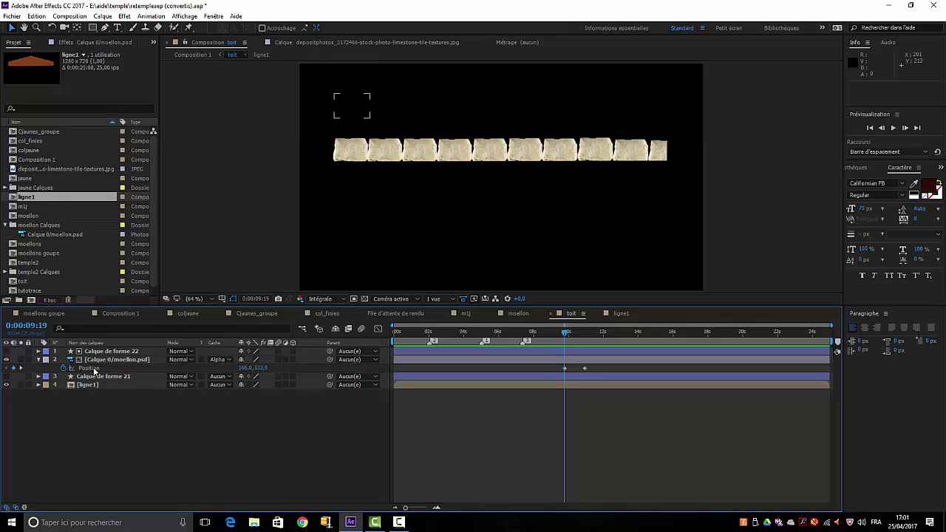
click(95, 369)
click(92, 405)
click(40, 360)
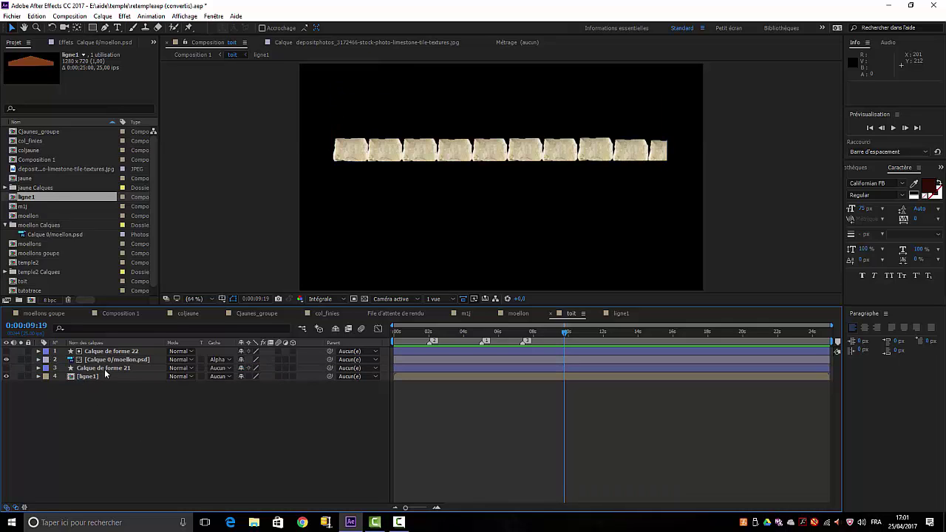
click(108, 370)
shift+click(108, 351)
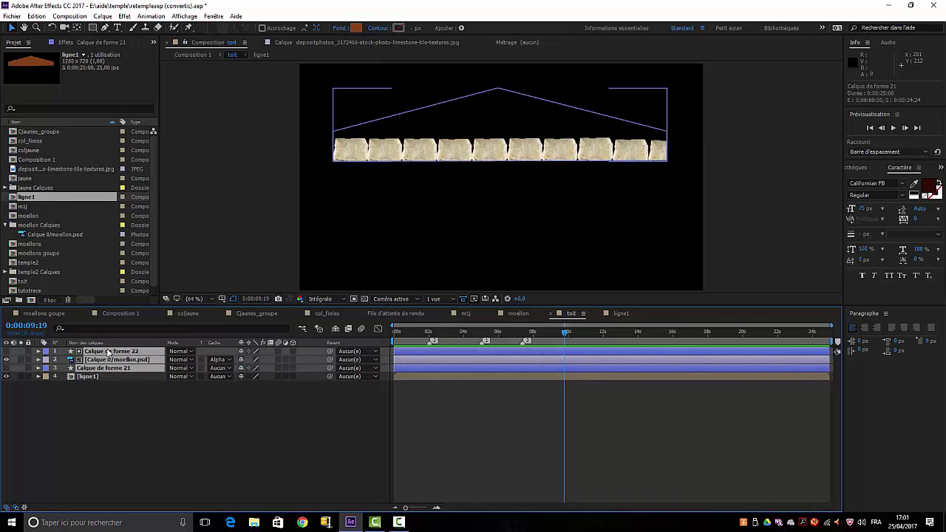
Duplicate the brick and its shape layers, move Calque de forme 23 up, and show the new brick's Position
key(ctrl+d)
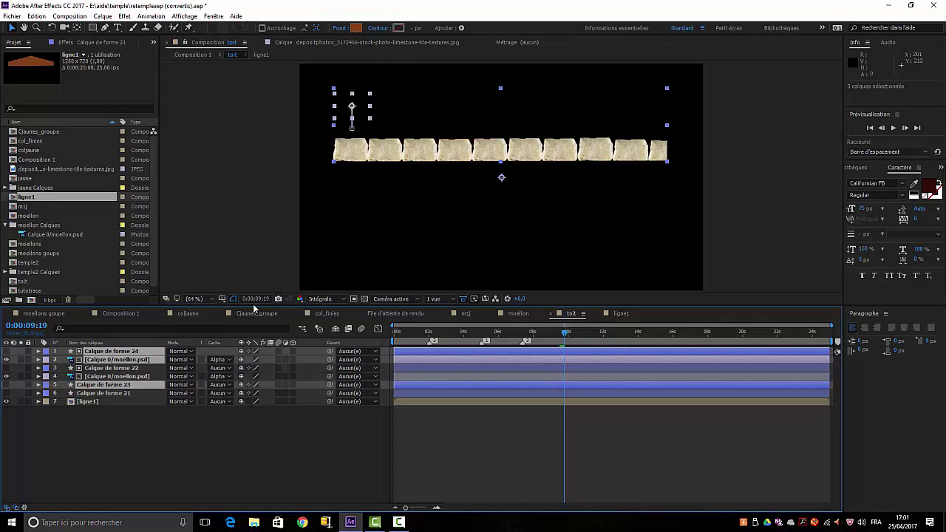
click(138, 472)
mouse_move(111, 385)
mouse_down()
mouse_move(124, 385)
mouse_move(131, 368)
mouse_up()
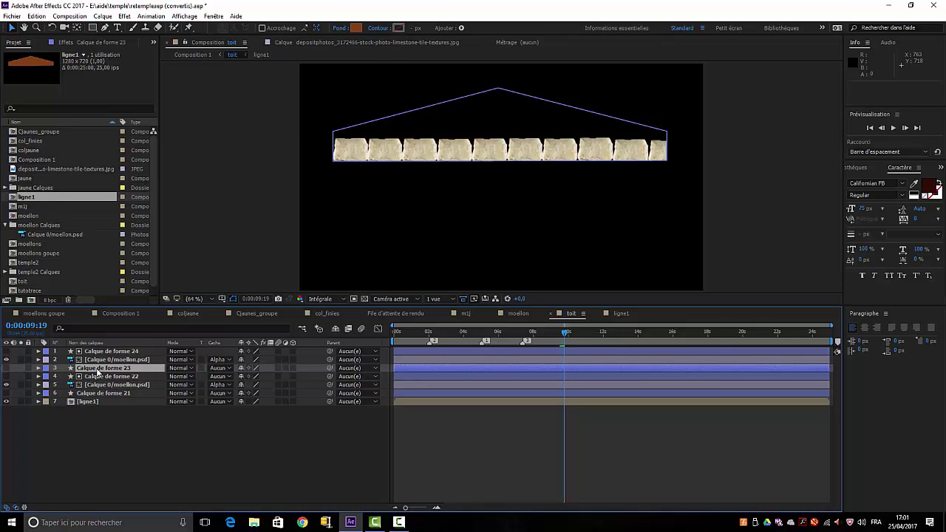
click(39, 360)
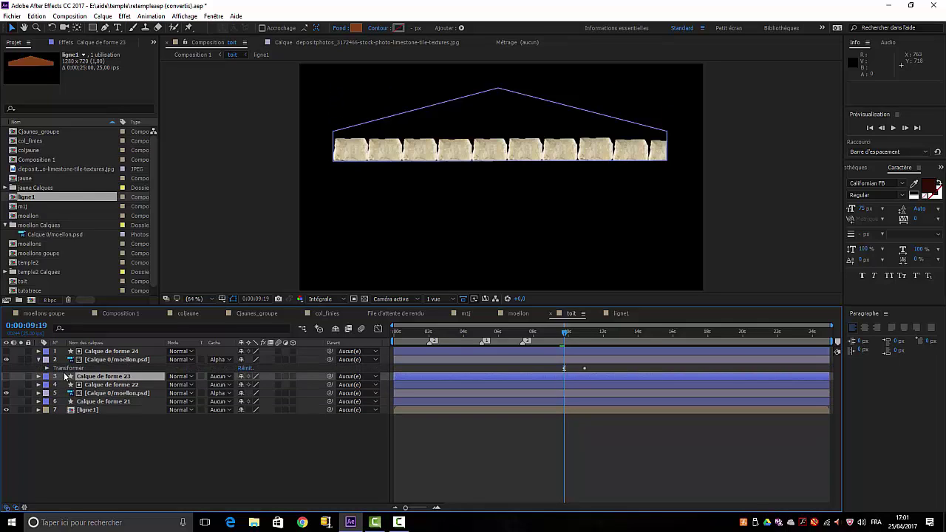
click(105, 360)
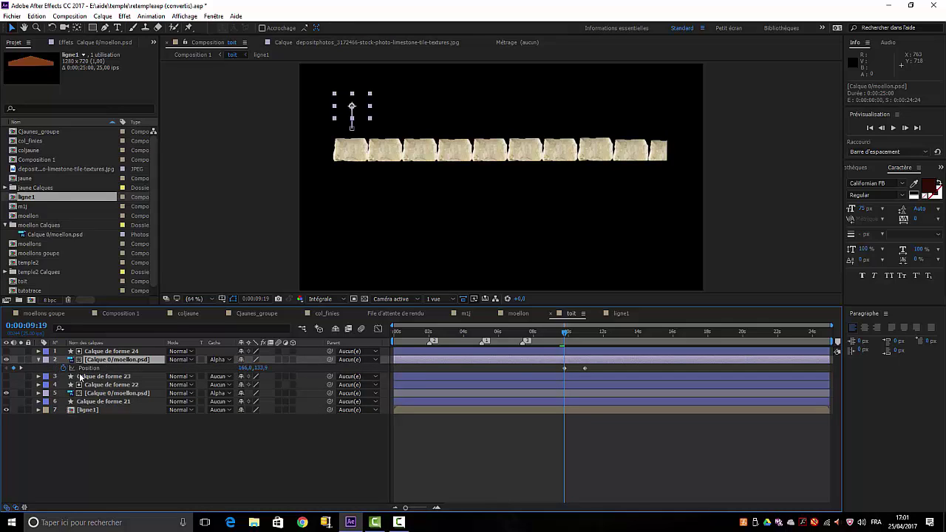
key(p)
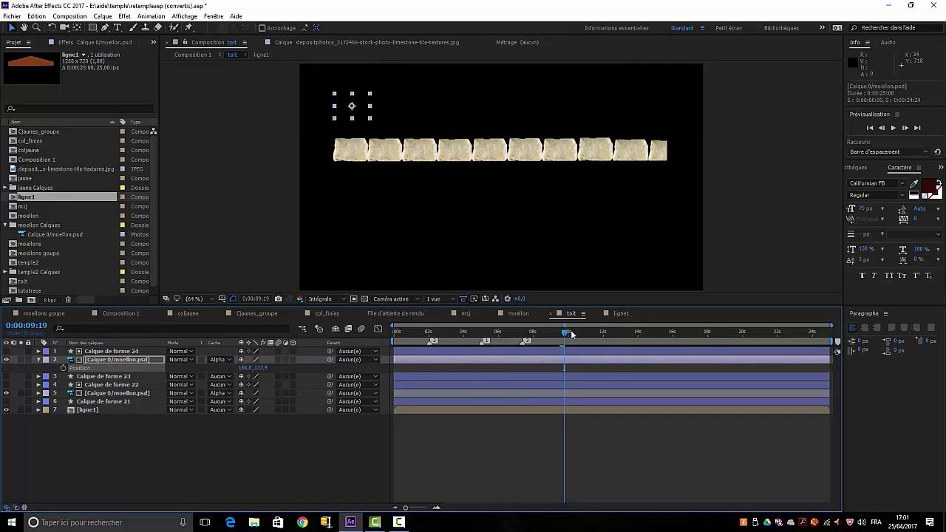
At about 11 seconds, drop the new brick onto the bottom row's left end
drag(566, 335, 590, 330)
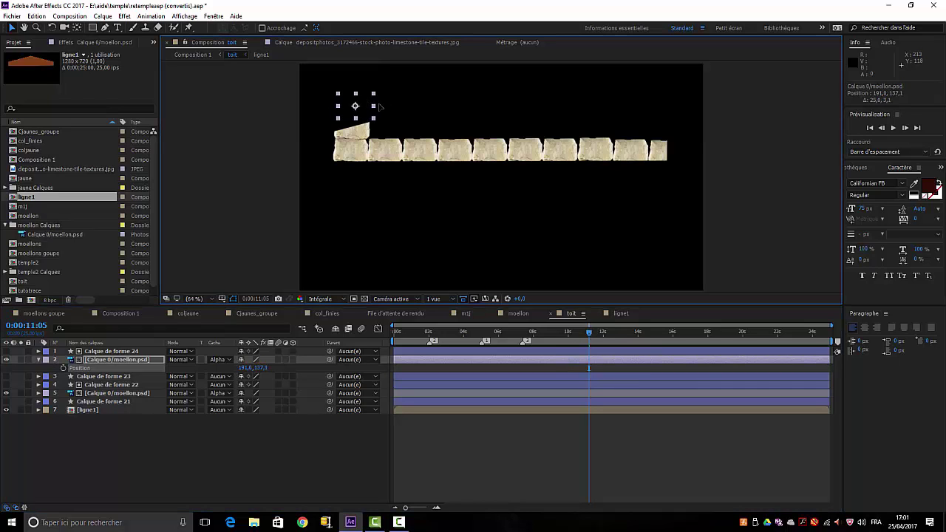
drag(361, 105, 394, 122)
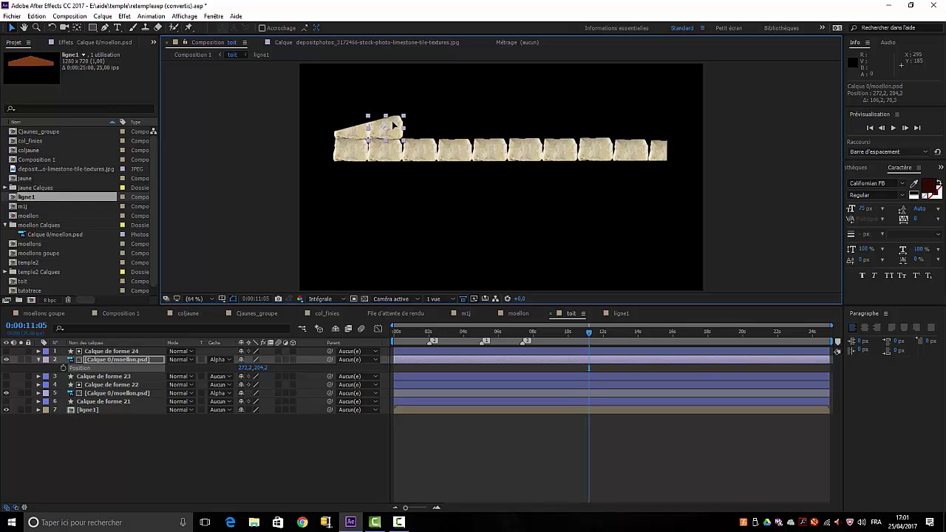
click(593, 333)
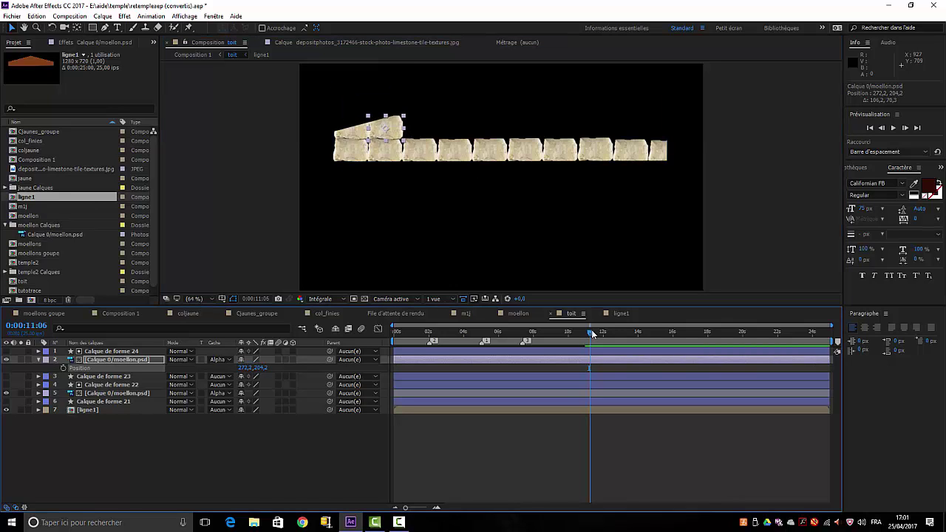
click(593, 332)
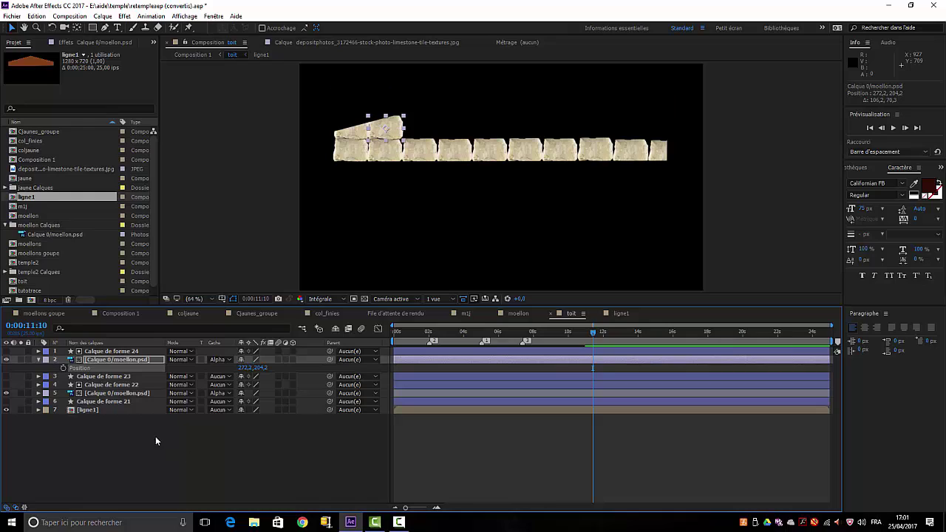
click(104, 377)
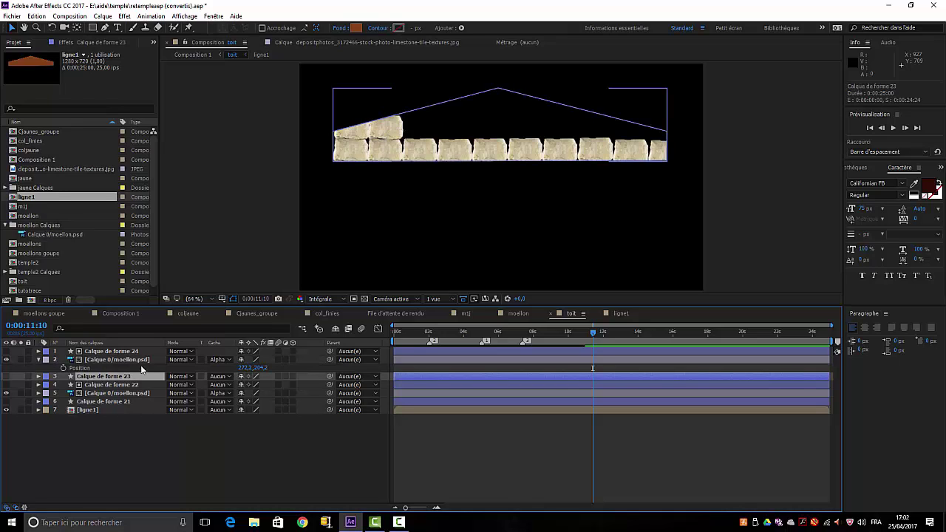
mouse_move(351, 523)
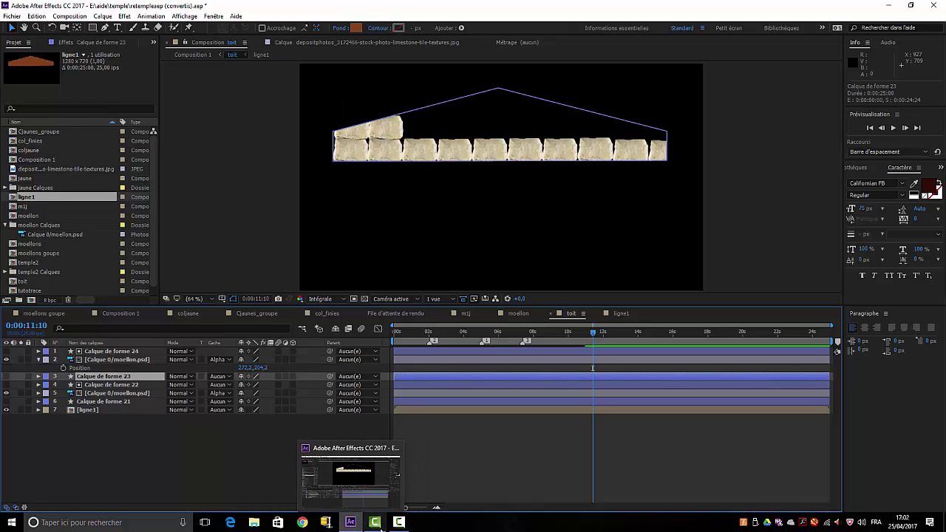
click(399, 525)
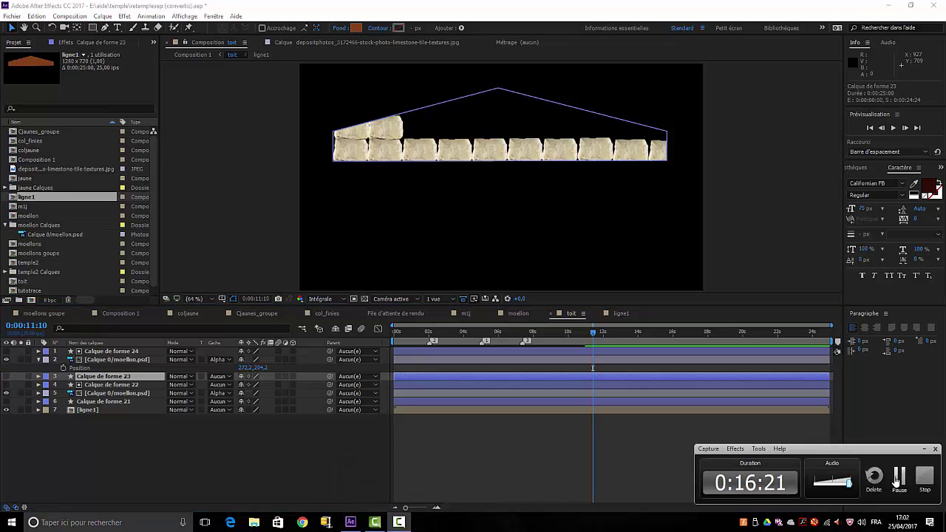
click(909, 473)
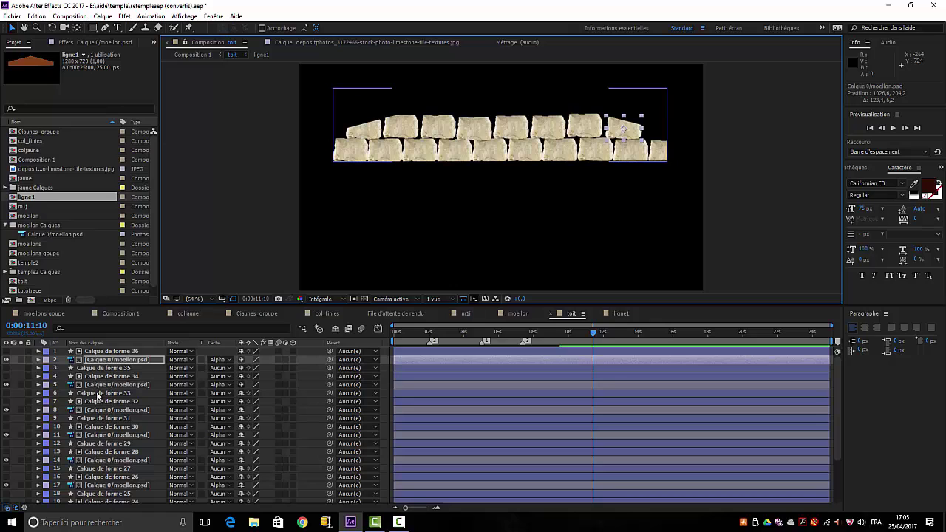
Select all eight second-row moellon brick layers and show their Position values
click(104, 367)
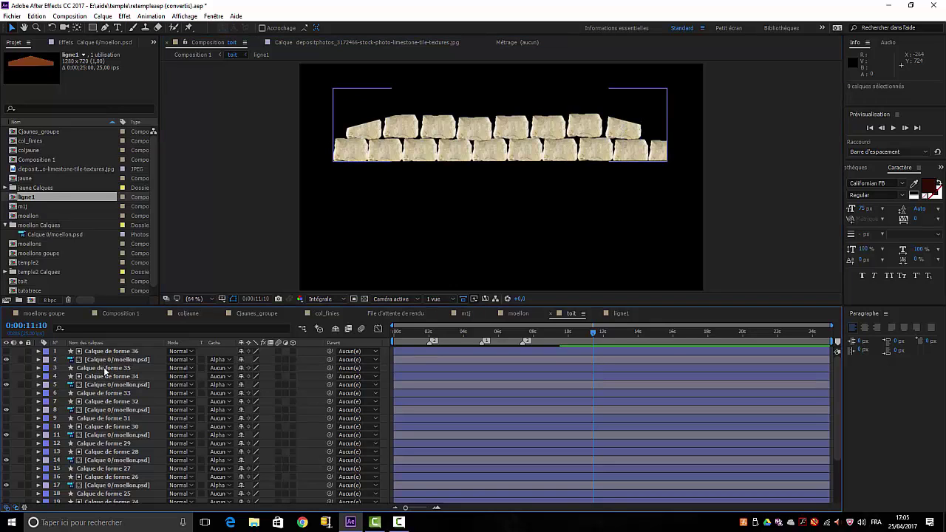
click(106, 361)
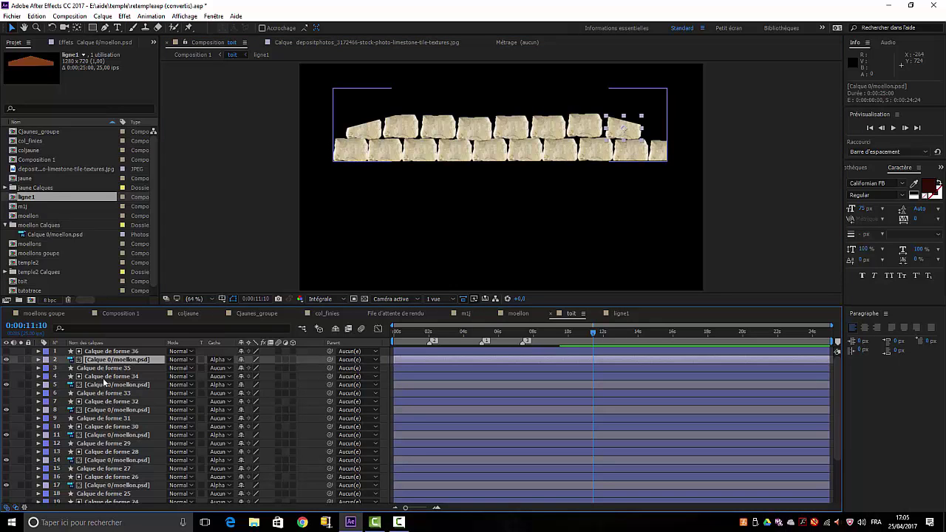
ctrl+click(111, 386)
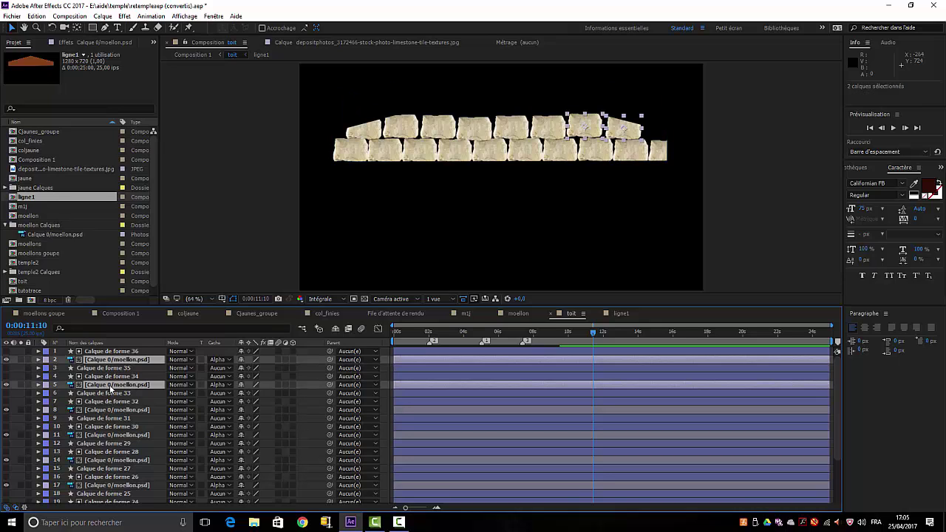
ctrl+click(109, 411)
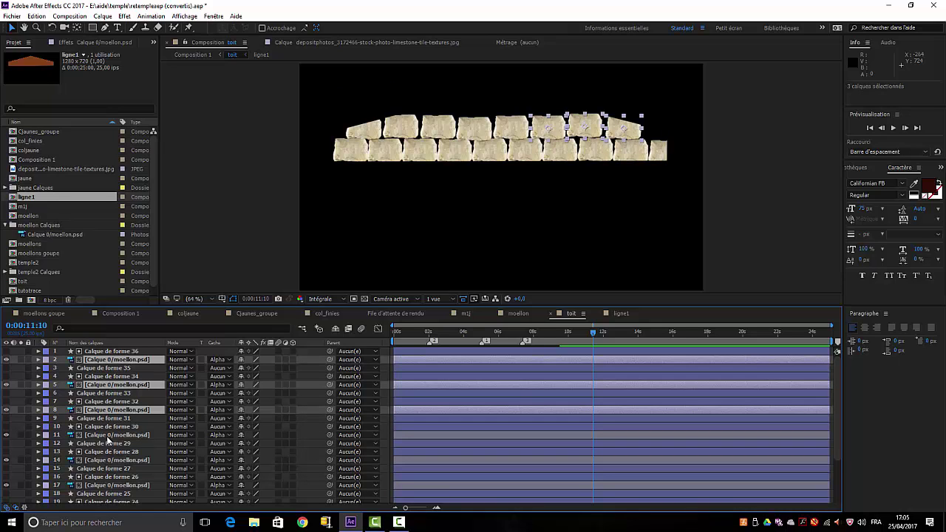
ctrl+click(109, 436)
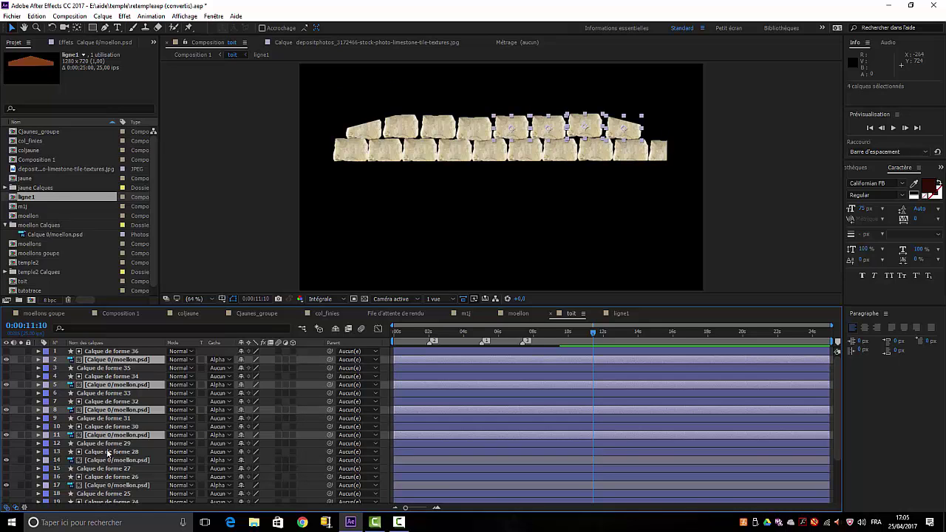
ctrl+click(107, 461)
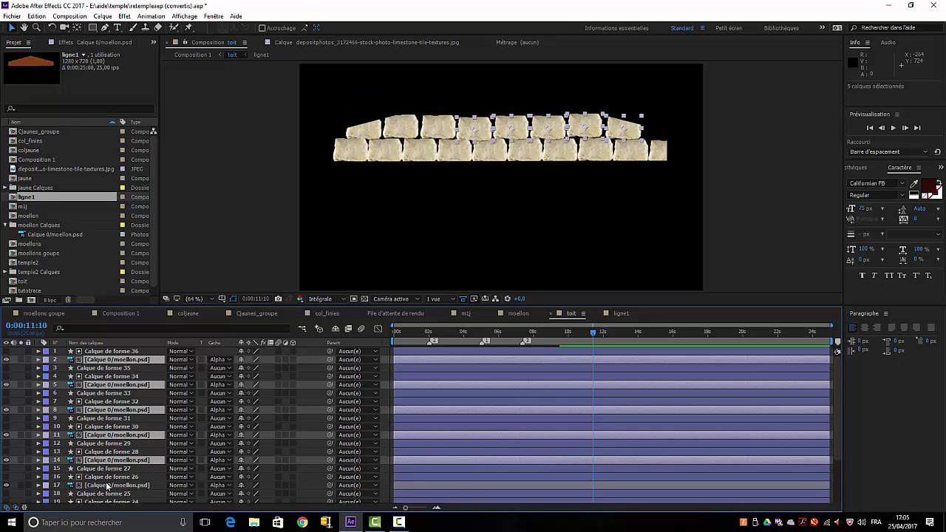
ctrl+click(107, 485)
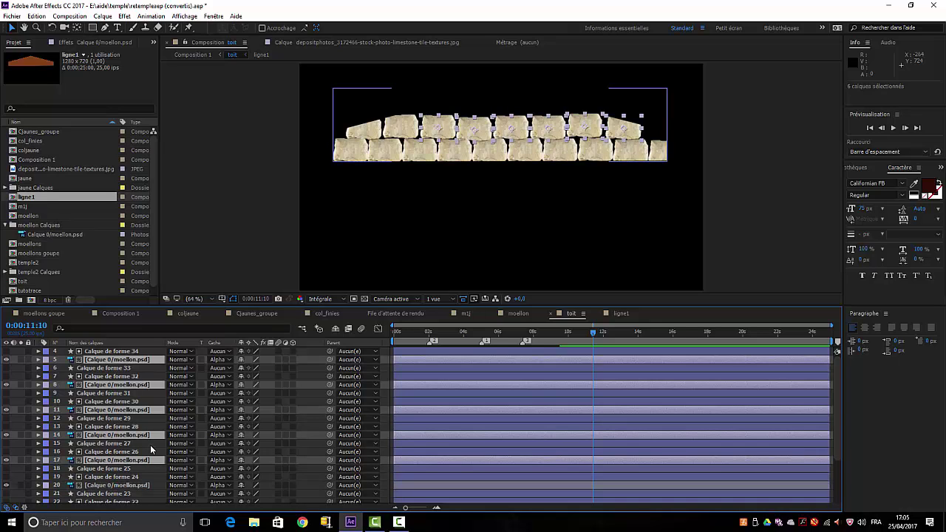
scroll(150, 445, down, 3)
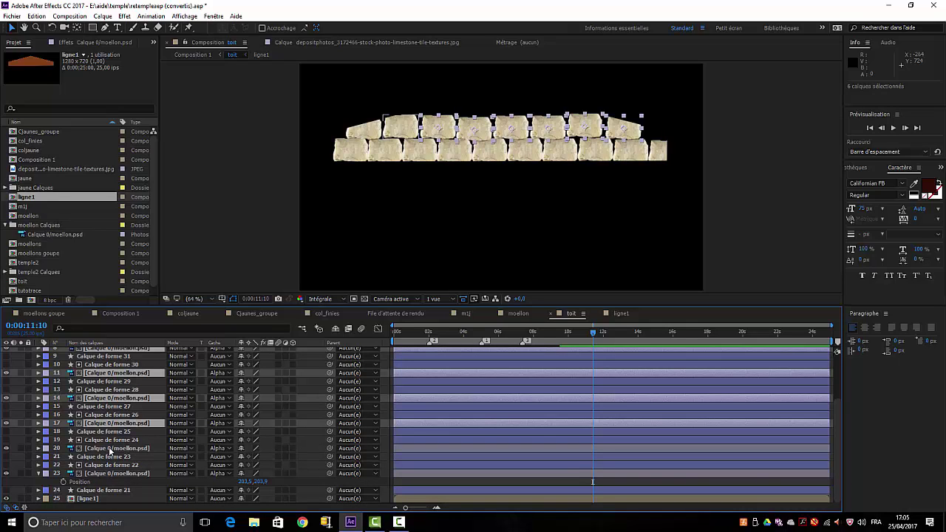
ctrl+click(109, 450)
ctrl+click(117, 474)
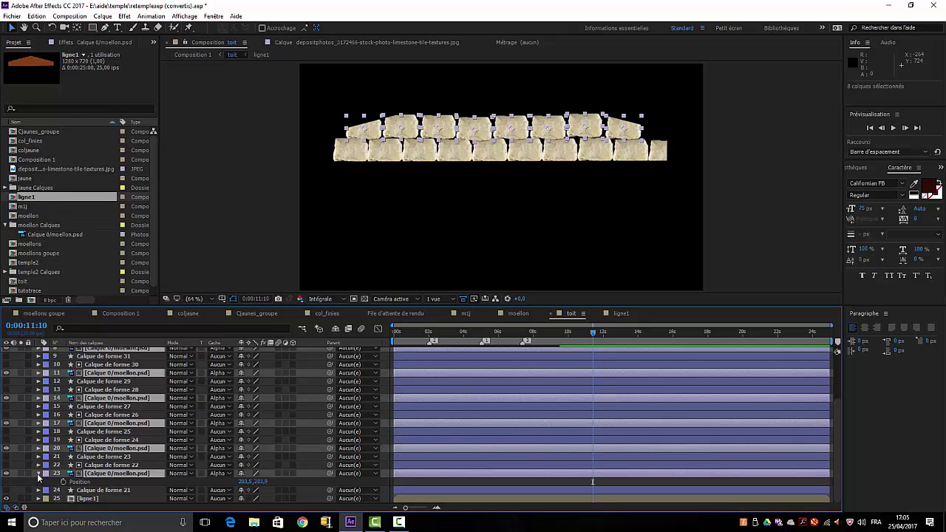
key(p)
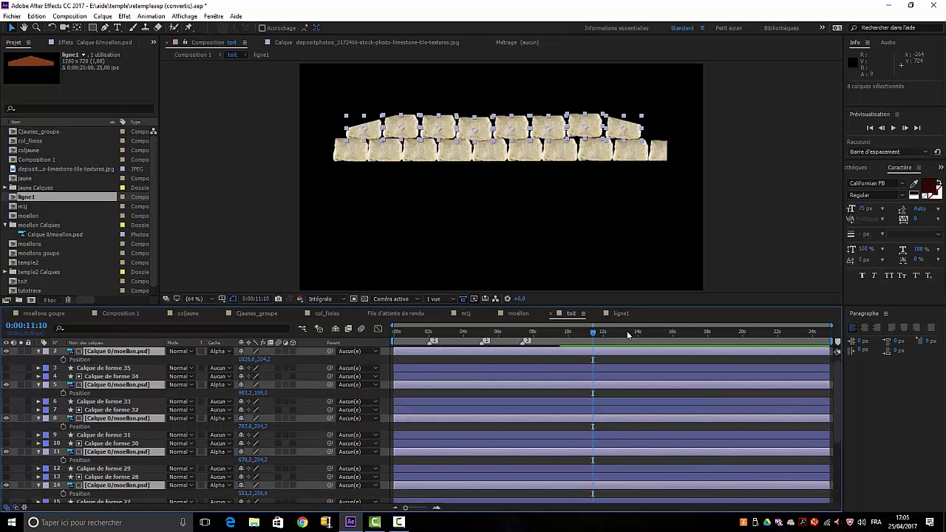
Select from the topmost brick layer down to the second row's leftmost brick
click(107, 369)
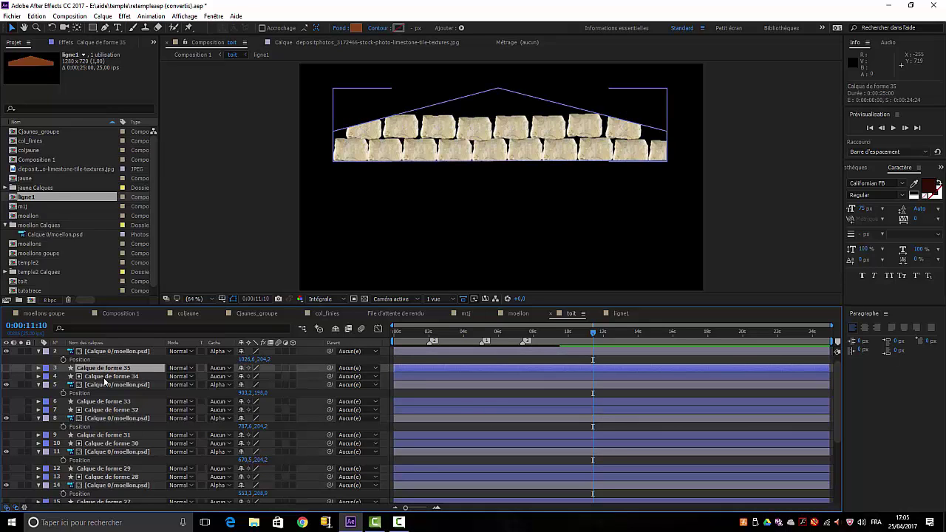
click(116, 352)
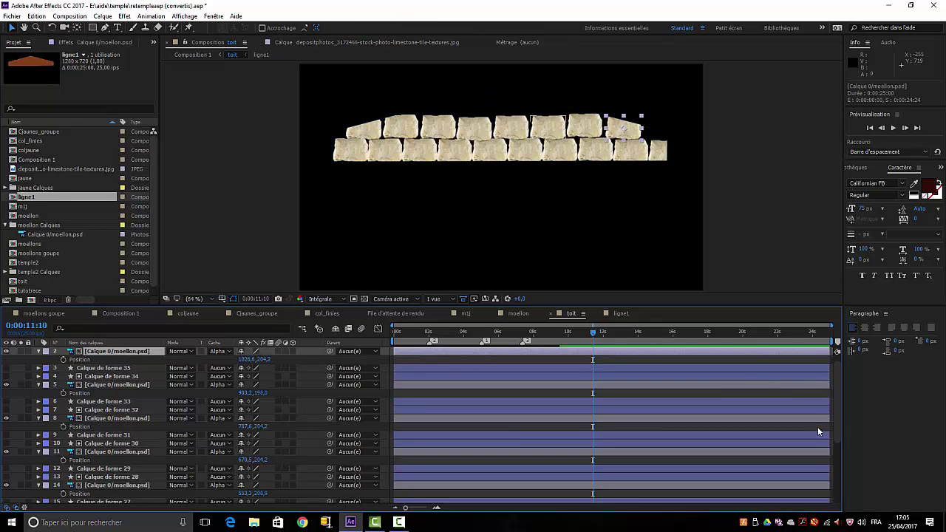
drag(835, 412, 827, 484)
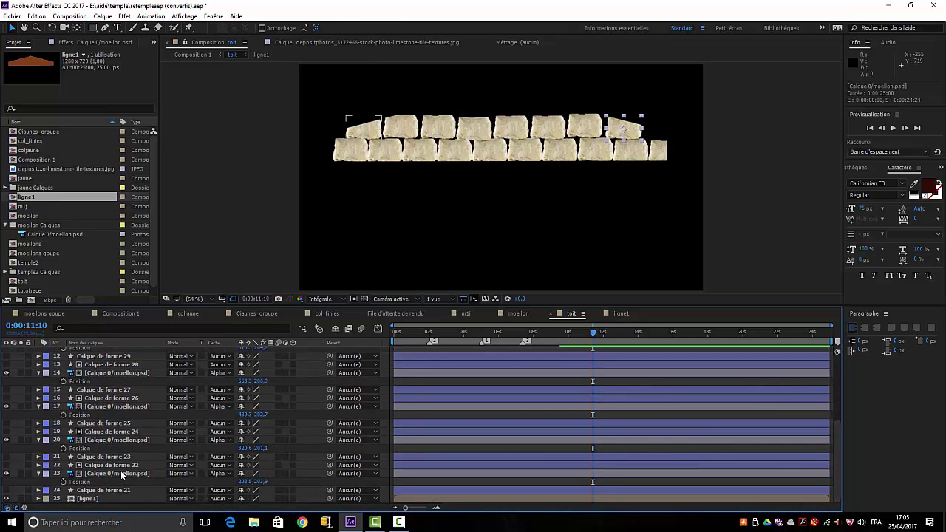
click(122, 473)
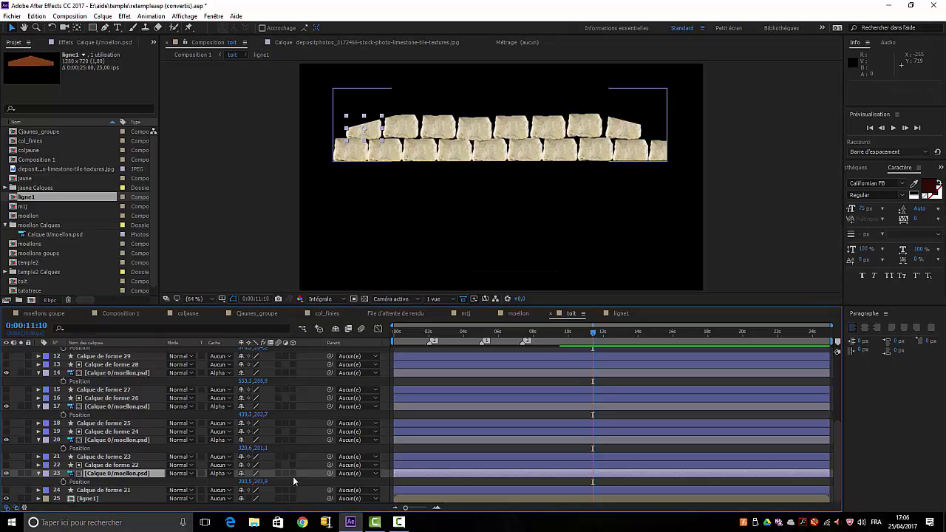
Keyframe layer 23's brick to start raised at 202.5,117.9 around 10:19, then select layer 20
click(62, 482)
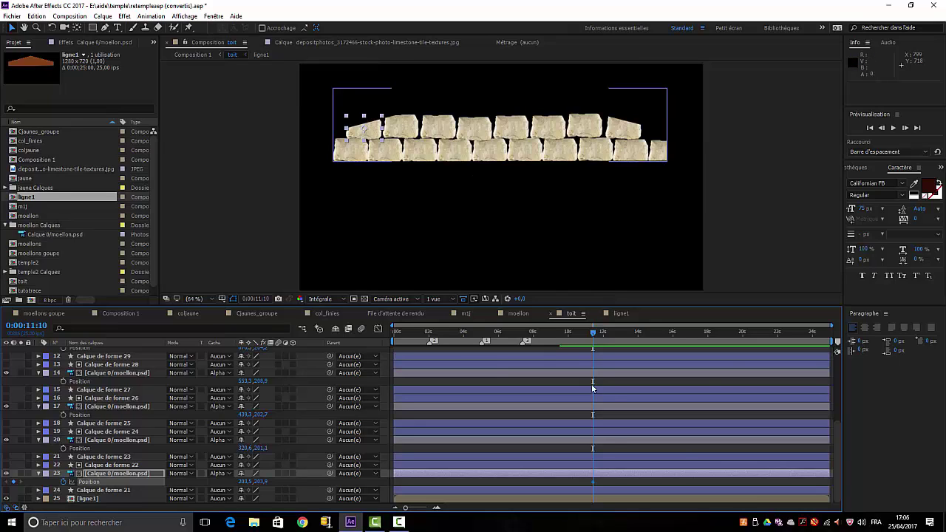
drag(593, 331, 581, 335)
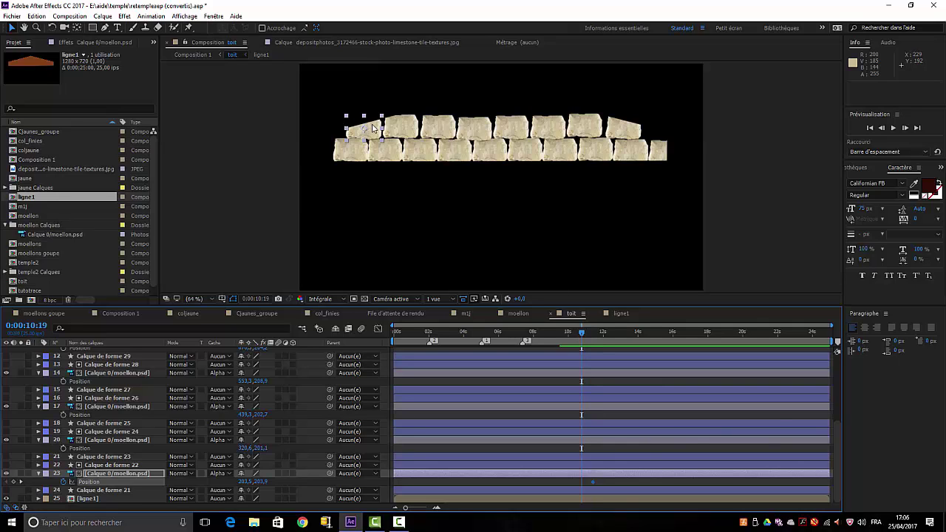
key(Up)
key(Up)
key(Up)
key(Up)
key(Up)
key(Up)
key(Up)
key(Up)
key(Up)
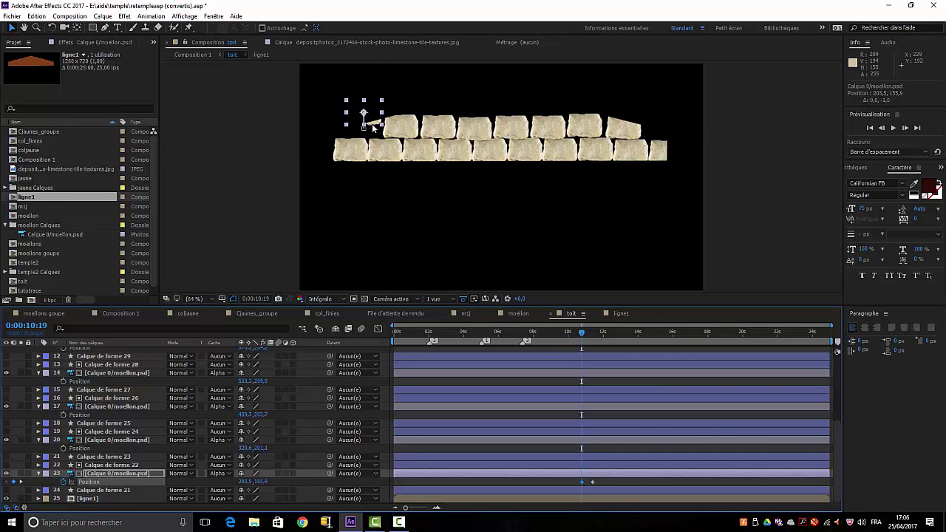
key(Up)
key(Up)
key(Up)
key(Up)
key(Up)
key(Up)
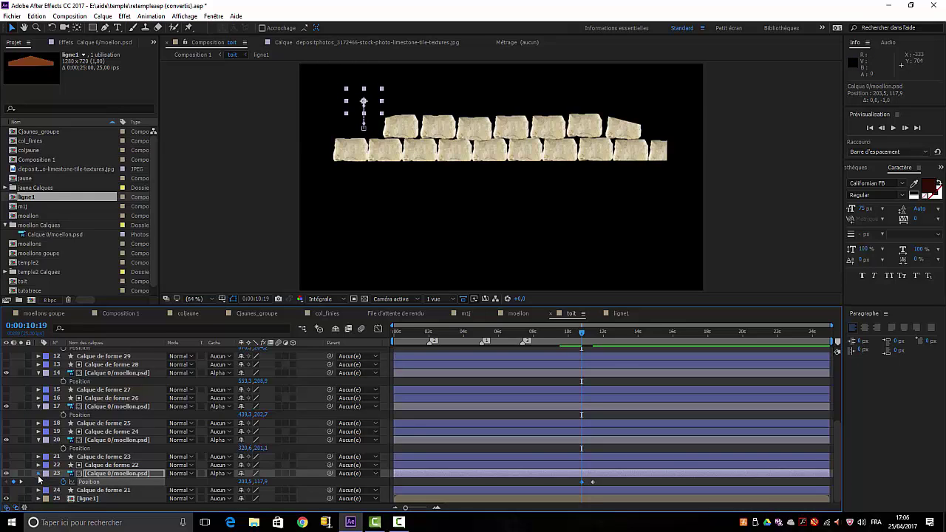
click(38, 474)
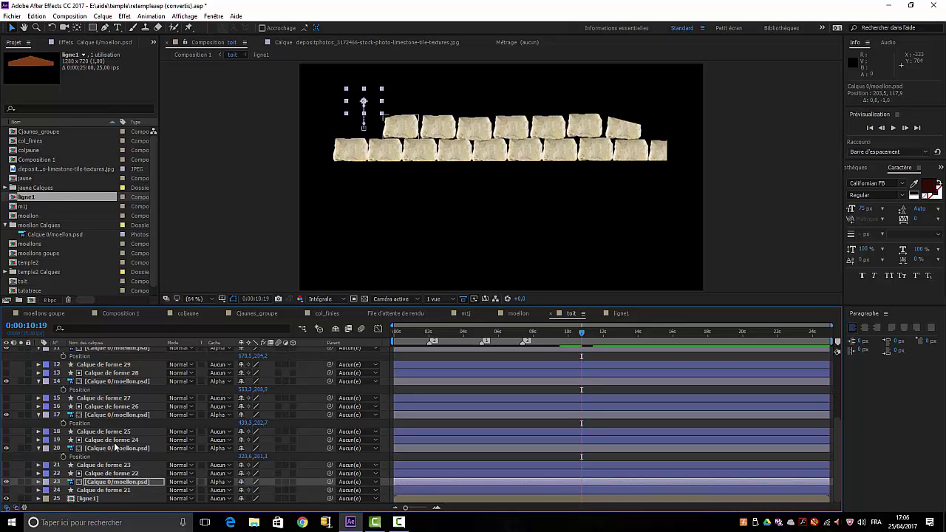
click(119, 485)
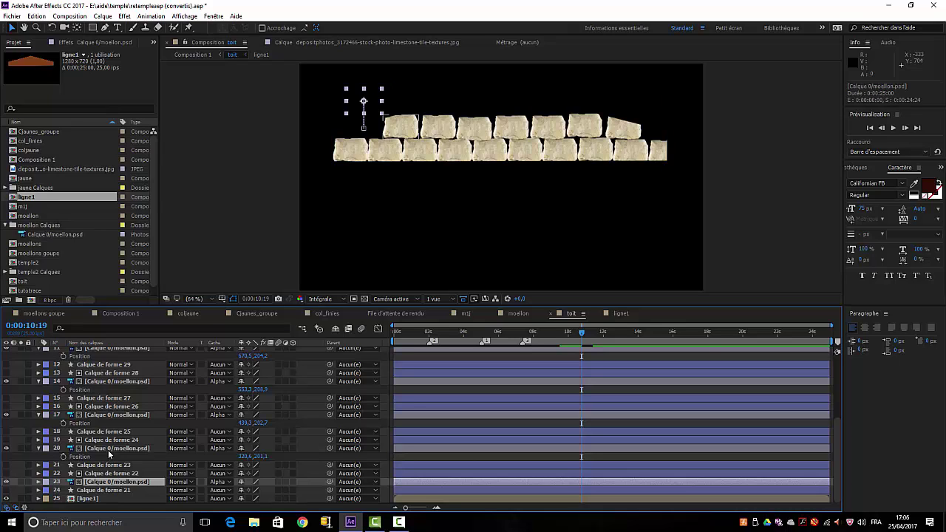
click(107, 448)
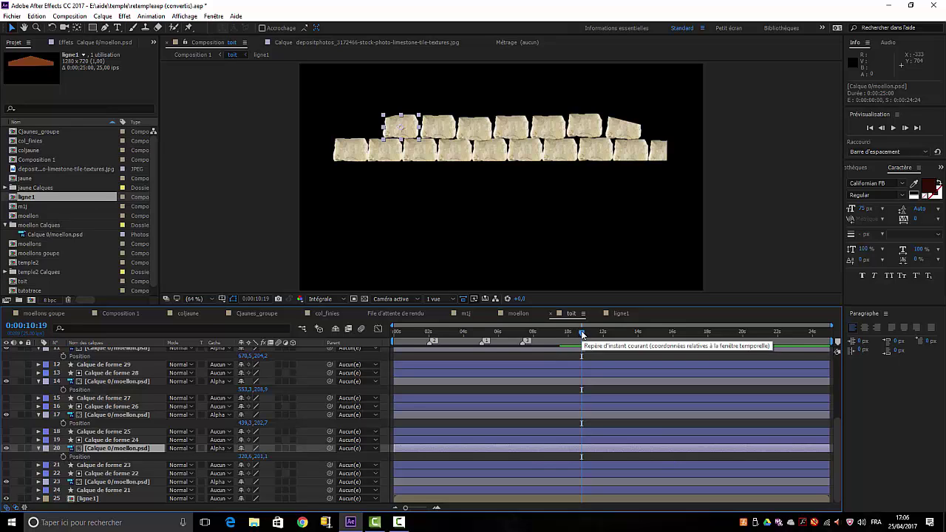
Keyframe layer 20's landing position and give it an earlier raised start at 320.6,101.1
drag(582, 330, 594, 328)
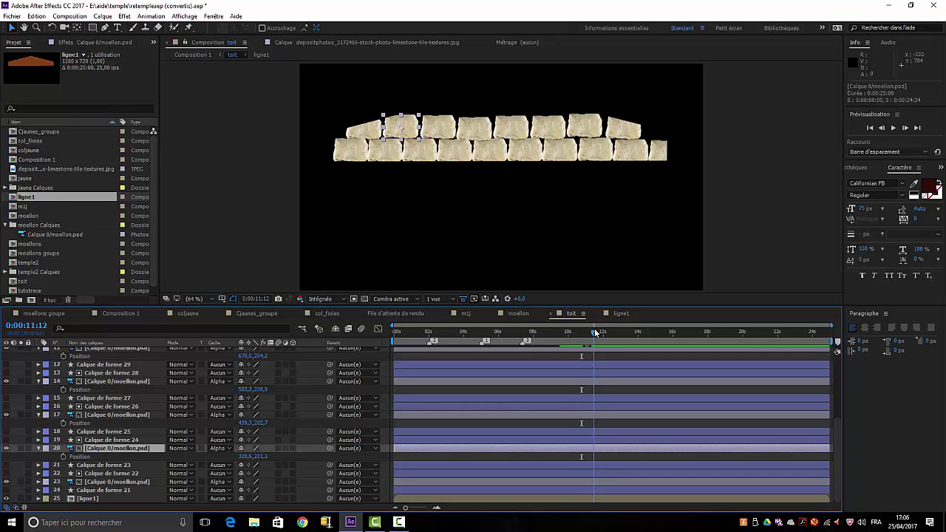
click(64, 457)
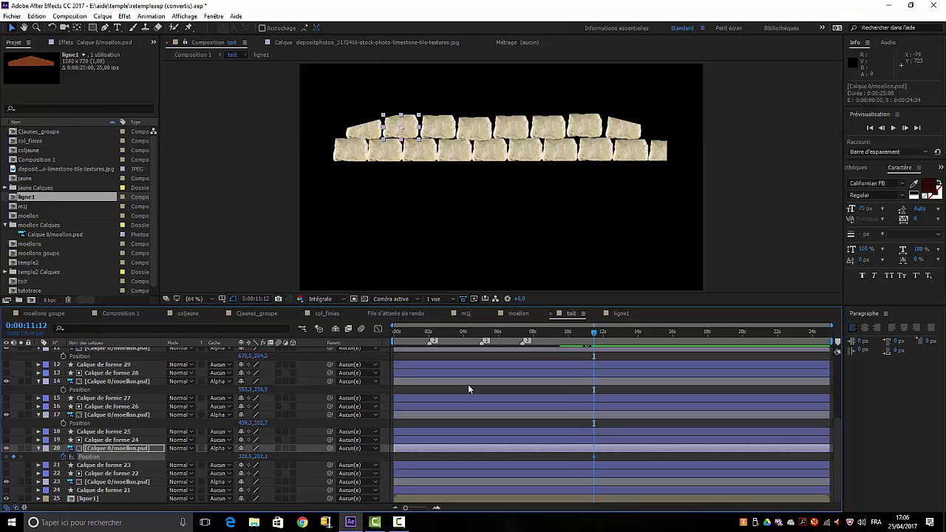
drag(594, 333, 586, 337)
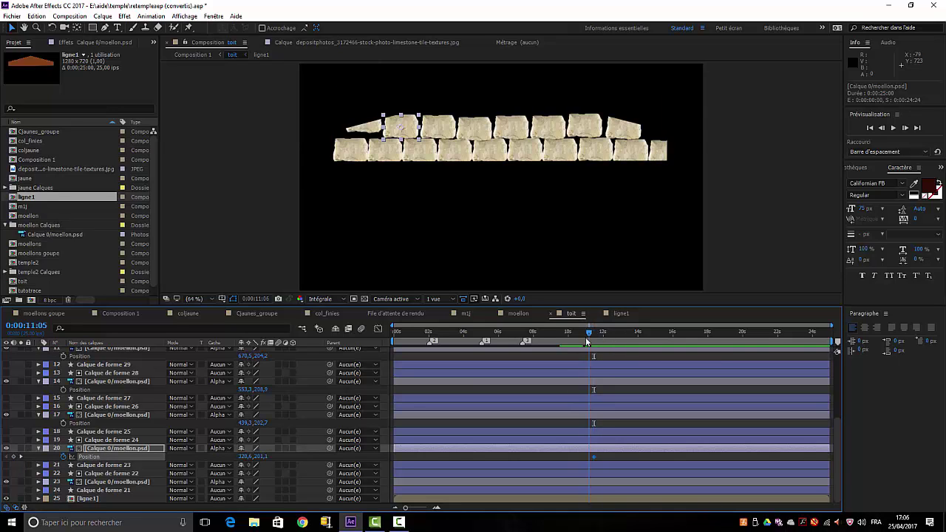
key(Up)
key(Up)
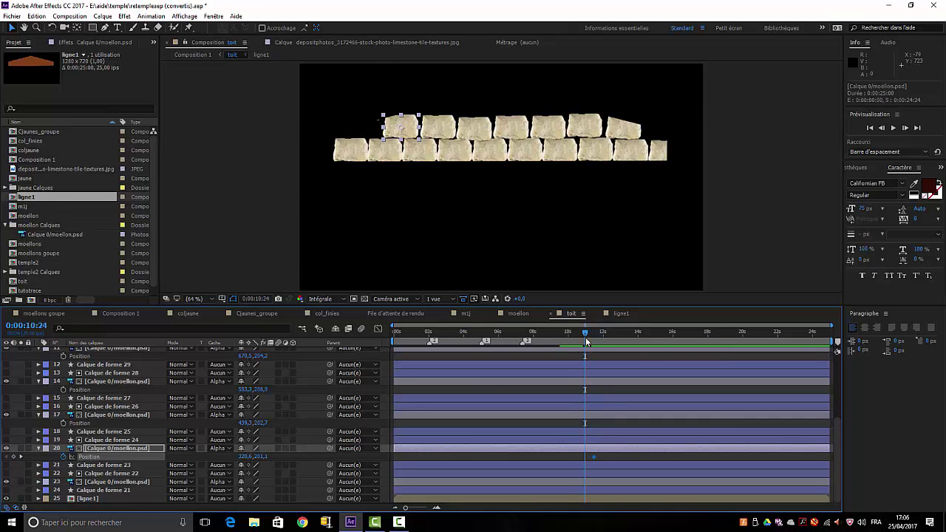
key(shift+Up)
key(shift+Up)
key(shift+Up)
key(shift+Up)
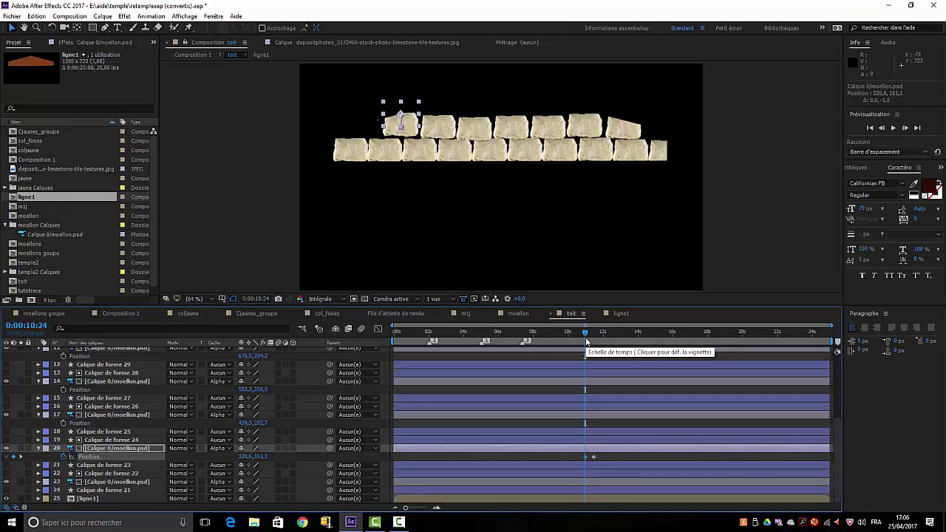
key(shift+Up)
key(shift+Up)
key(Up)
key(Up)
key(Up)
key(Up)
key(Up)
key(Up)
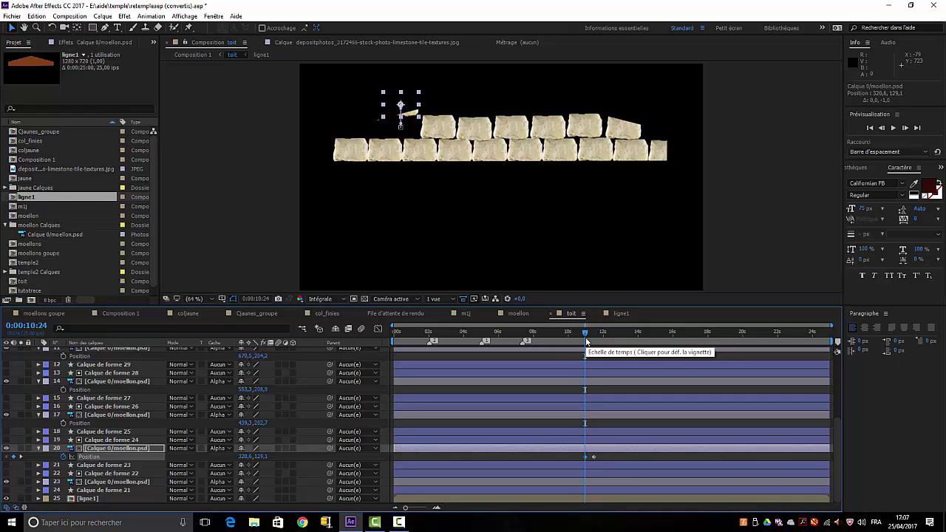
key(Up)
key(Up)
key(Up)
key(Up)
key(Up)
key(Up)
key(shift+Up)
key(shift+Up)
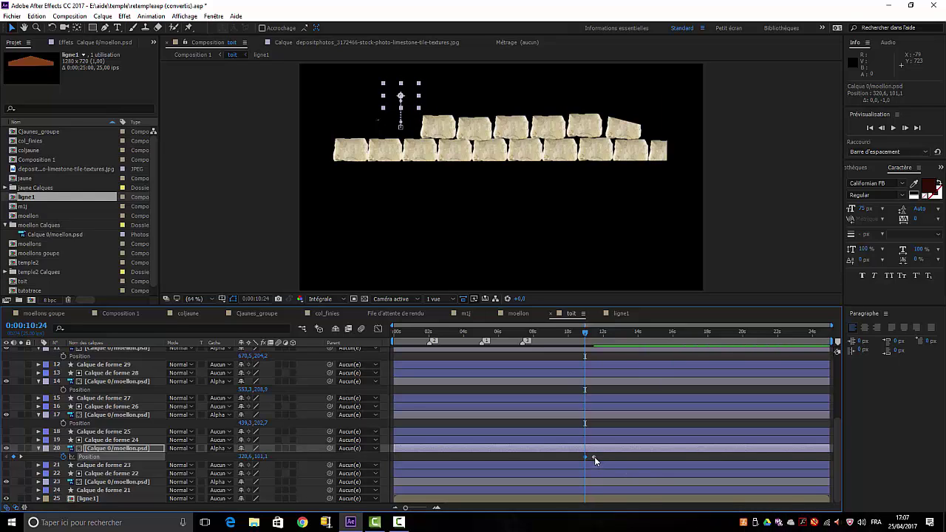
Move the landing keyframe to 0:00:11:20 and preview the drop
mouse_move(599, 457)
drag(600, 456, 603, 457)
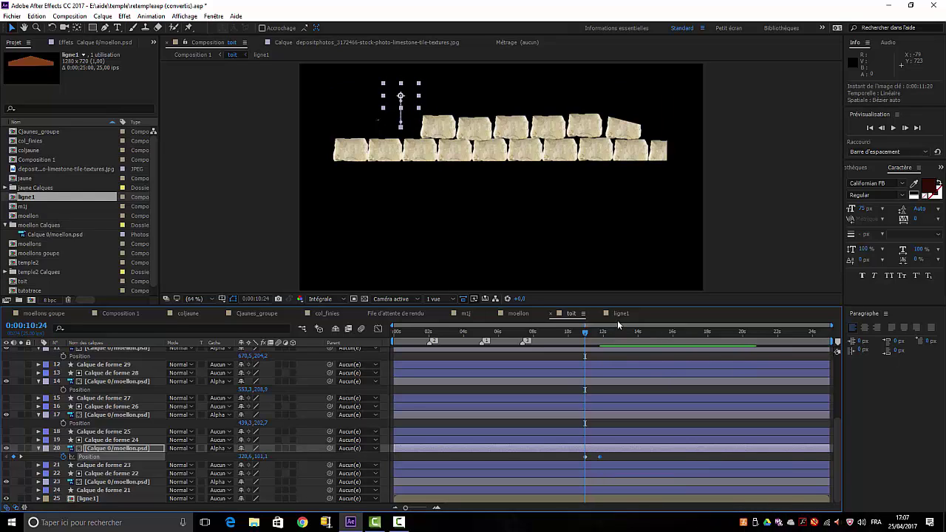
key(space)
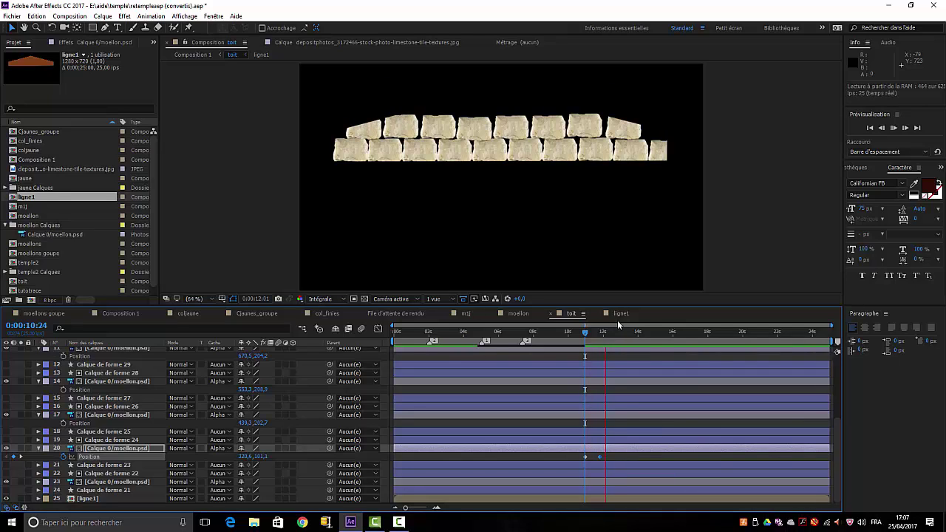
key(space)
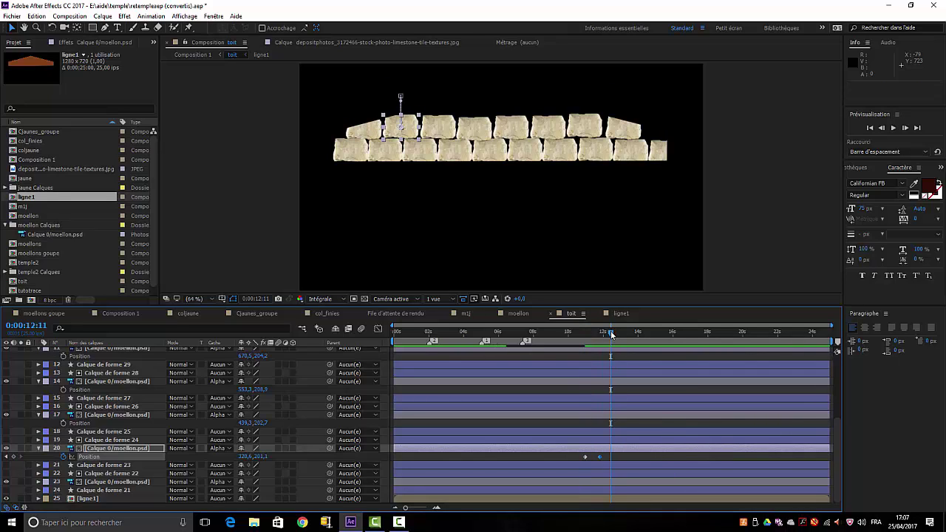
mouse_move(611, 334)
mouse_down()
mouse_move(590, 353)
mouse_move(600, 355)
mouse_up()
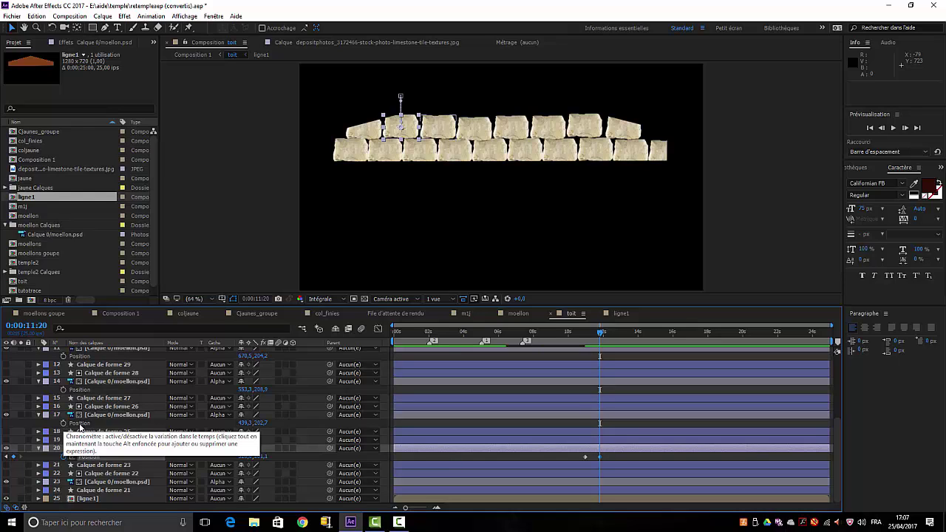
Animate layer 17's block landing later and starting raised above its resting place
click(115, 416)
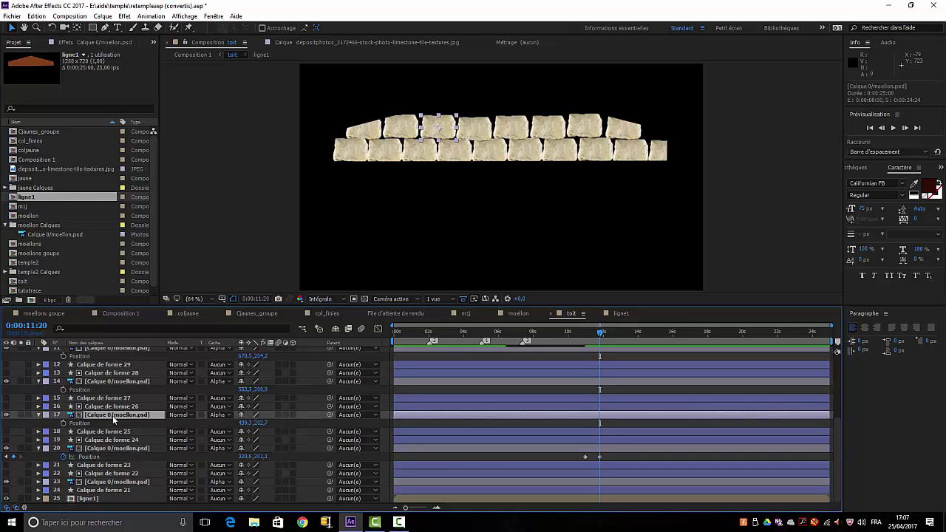
click(63, 423)
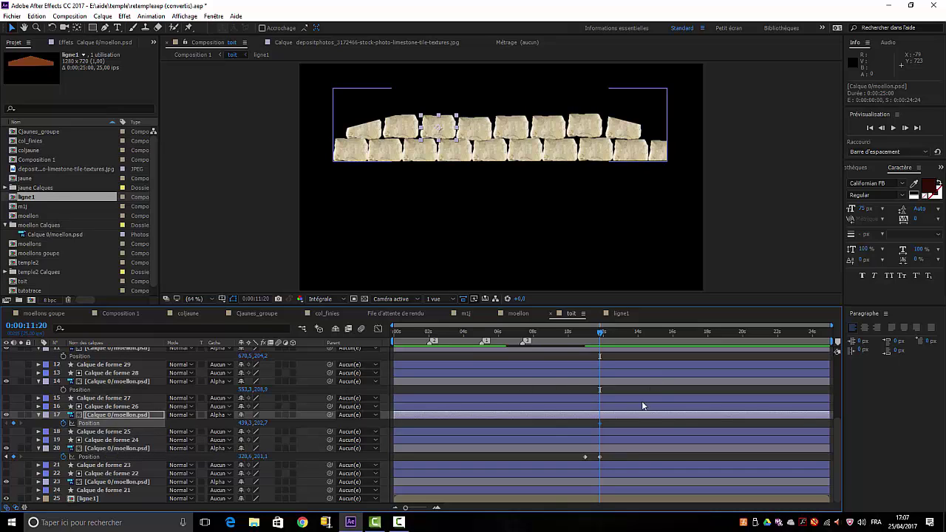
mouse_move(599, 423)
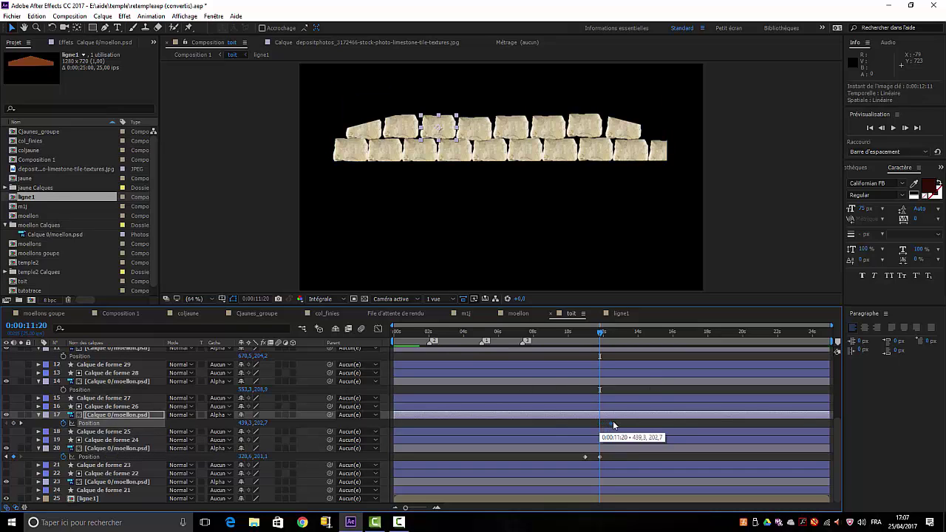
drag(619, 424, 618, 424)
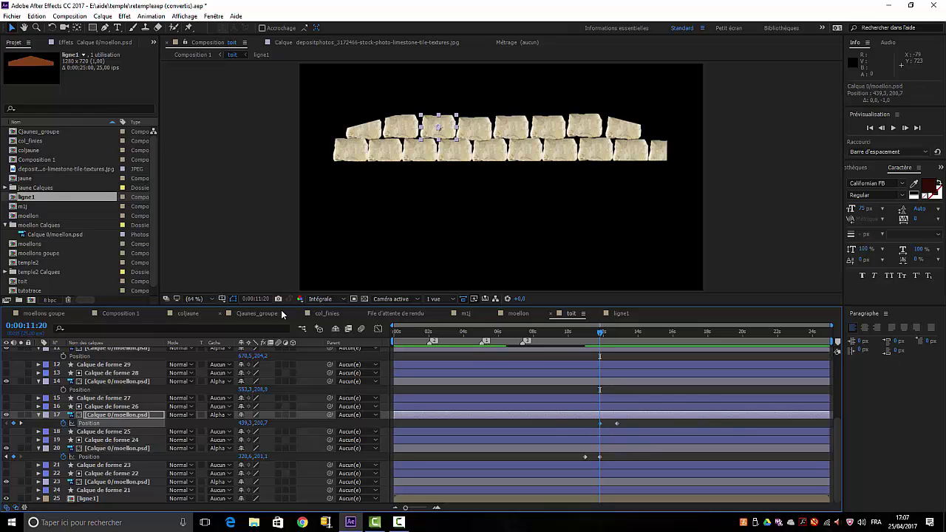
key(Up)
key(Up)
key(Up)
key(Up)
key(Up)
key(Up)
key(Up)
key(Up)
key(Up)
key(Up)
key(Up)
key(Up)
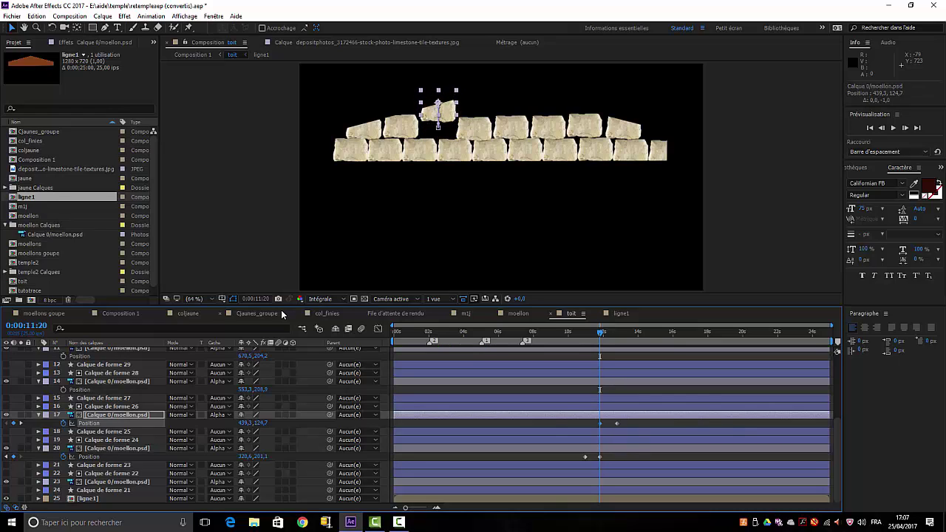
key(Up)
key(Up)
key(Up)
key(Up)
key(Up)
key(Up)
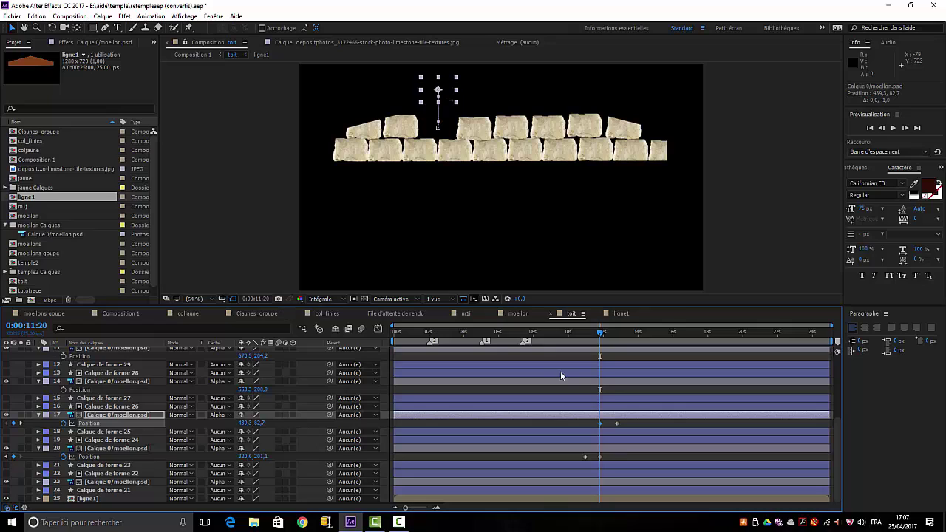
drag(601, 340, 616, 340)
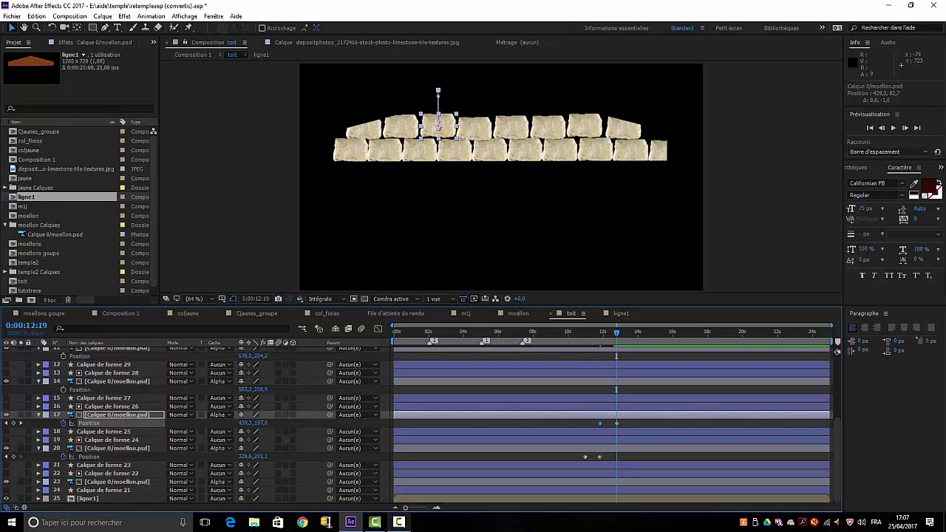
Return to the start of the comp and preview the whole falling animation
click(400, 523)
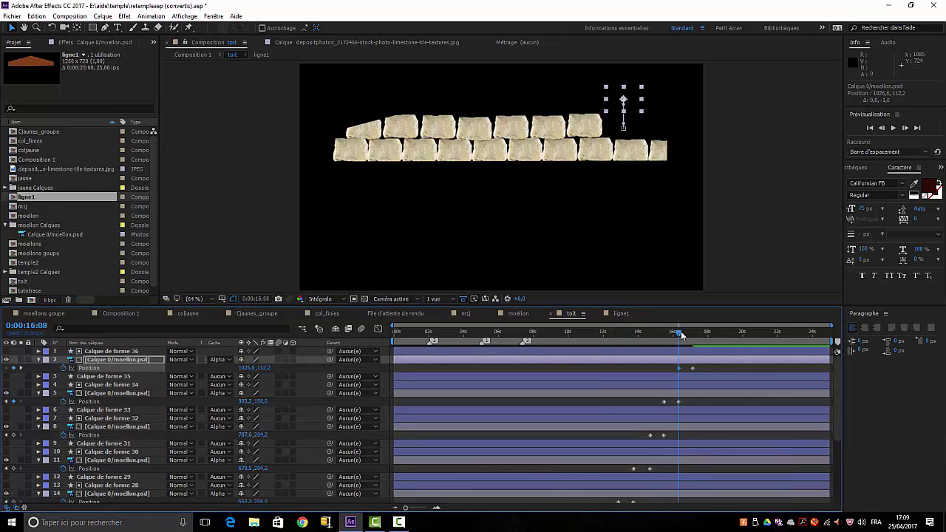
drag(680, 343, 291, 375)
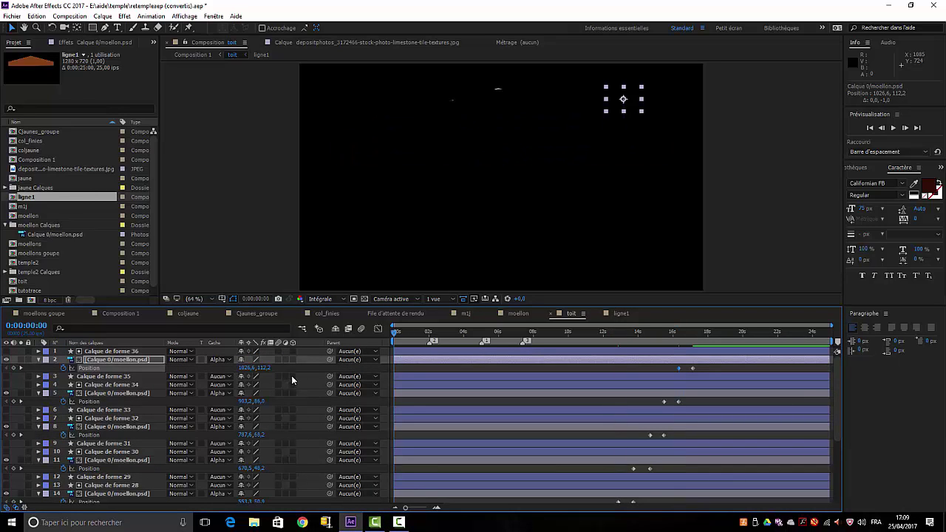
key(space)
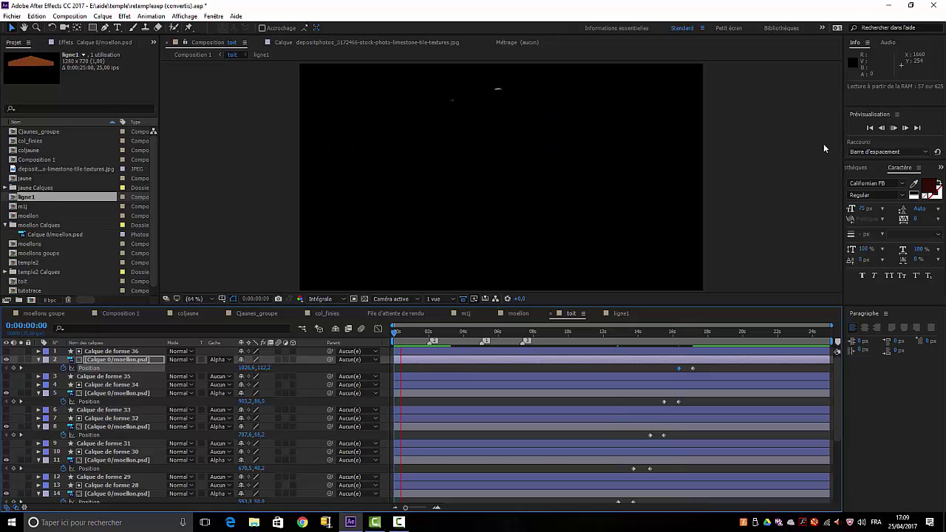
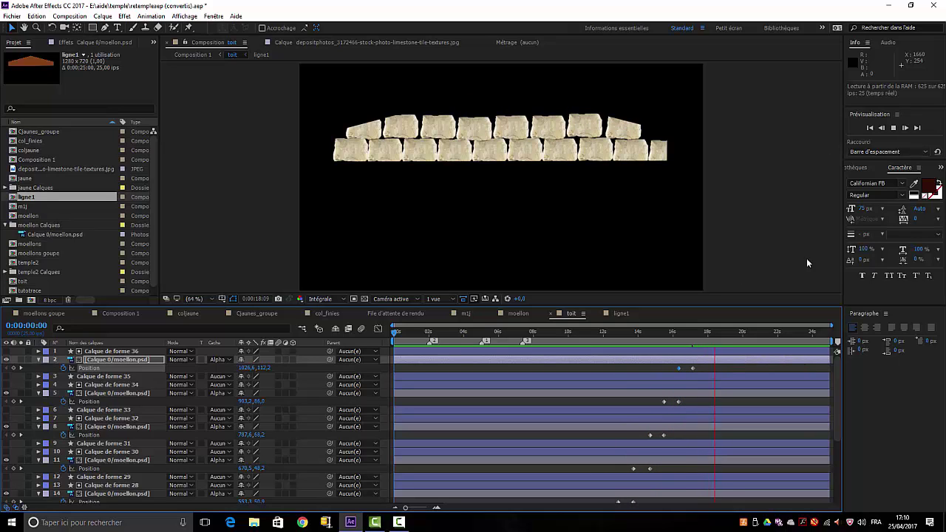
Duplicate the block's stone and two shape layers, moving Calque de forme 37 beneath the copied stone
click(400, 522)
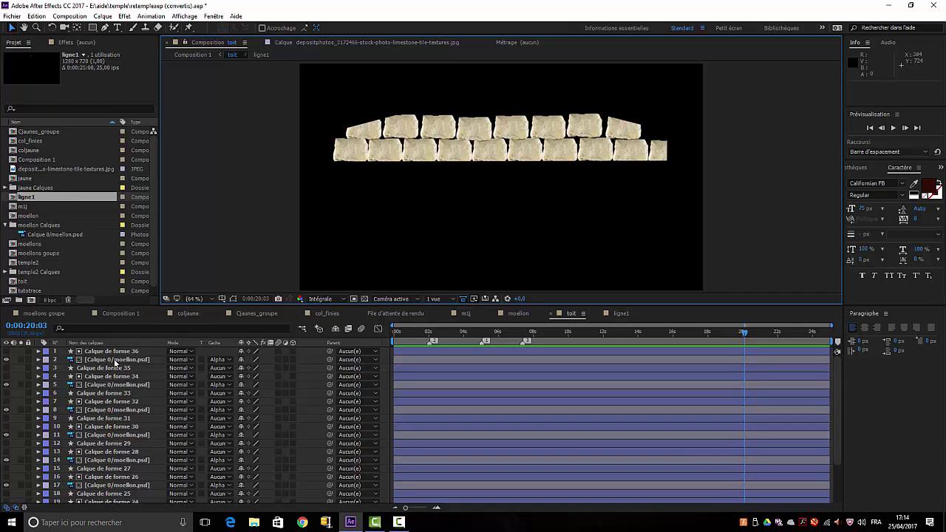
click(102, 368)
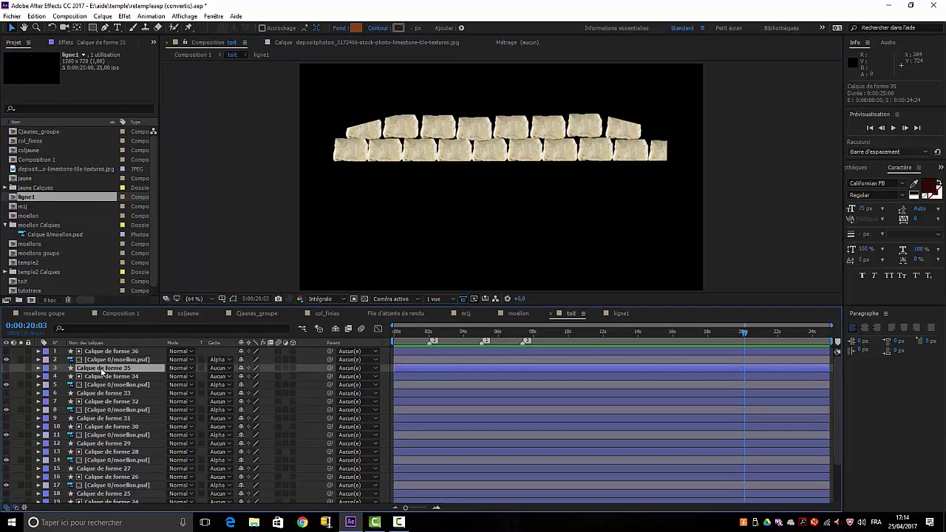
shift+click(104, 353)
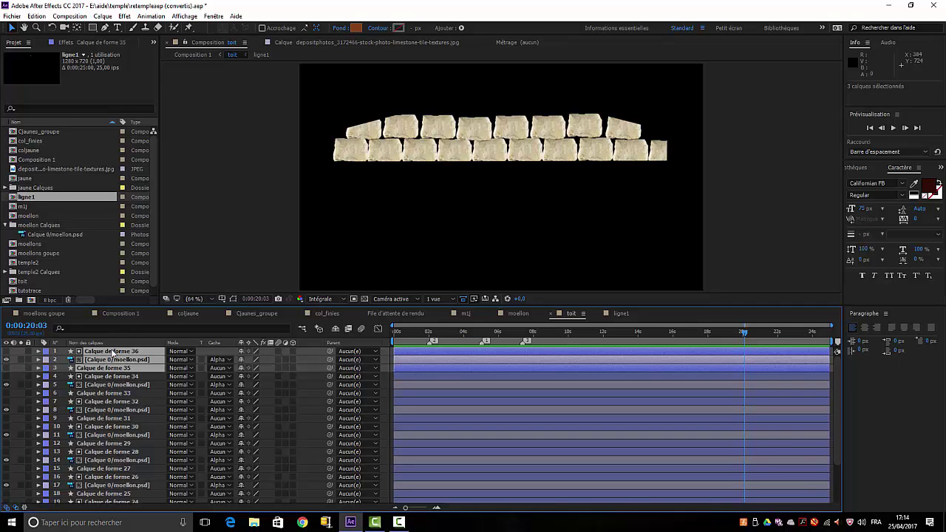
key(ctrl+d)
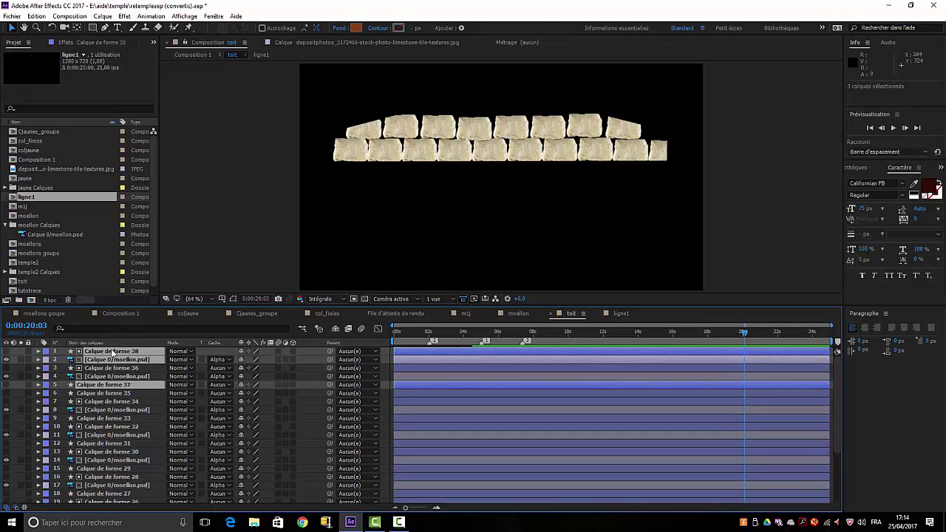
click(205, 220)
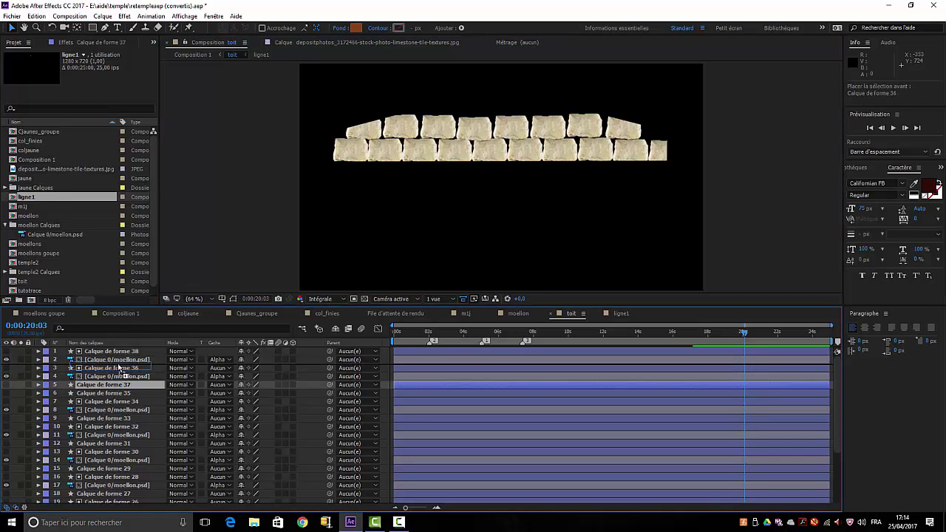
drag(116, 386, 122, 365)
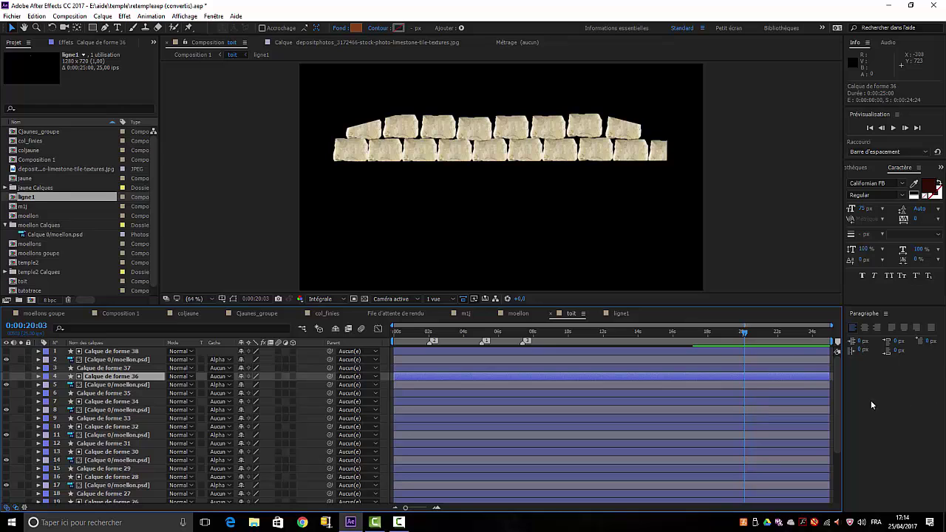
drag(839, 392, 838, 444)
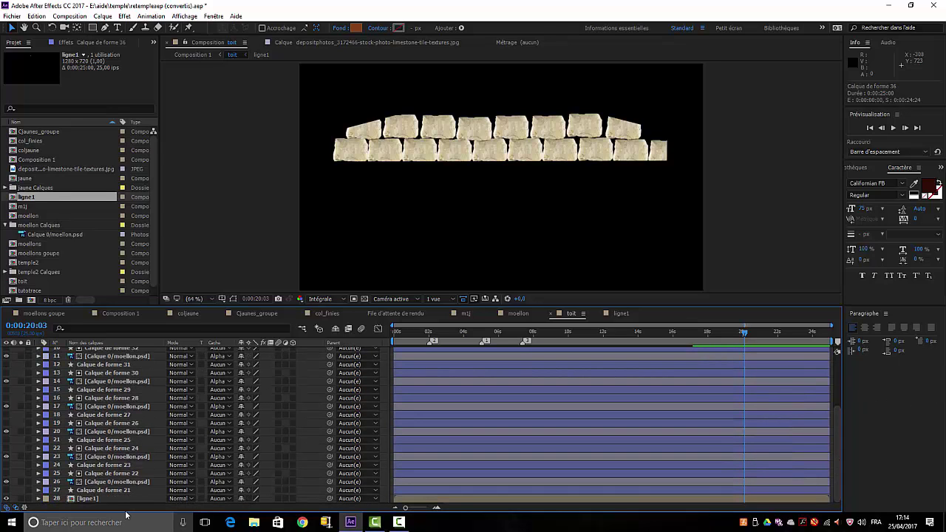
Precompose the 24 older block layers into a new composition named ligne2, transferring all attributes
shift+click(125, 492)
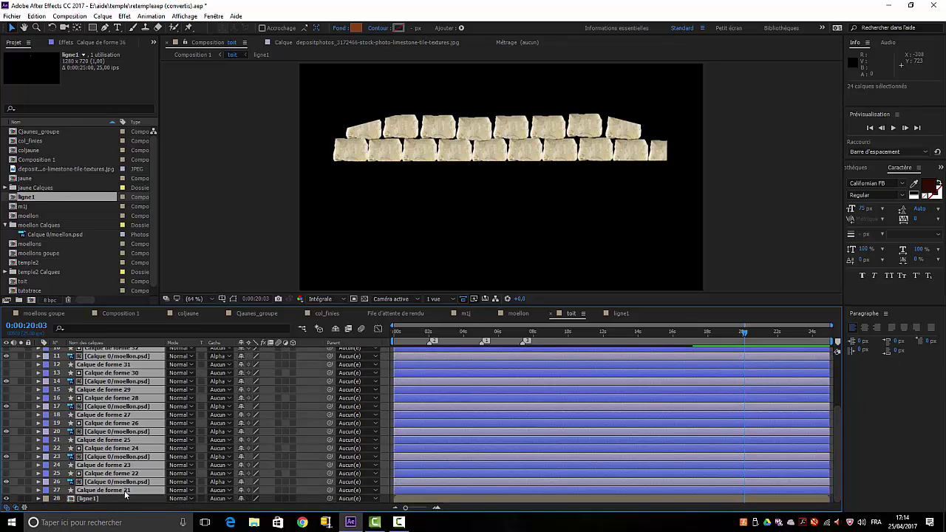
right_click(137, 406)
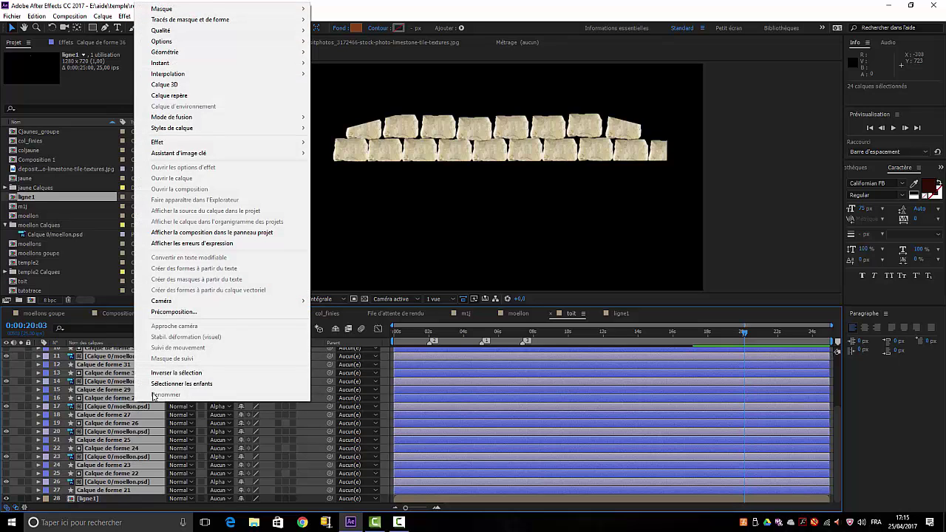
click(170, 311)
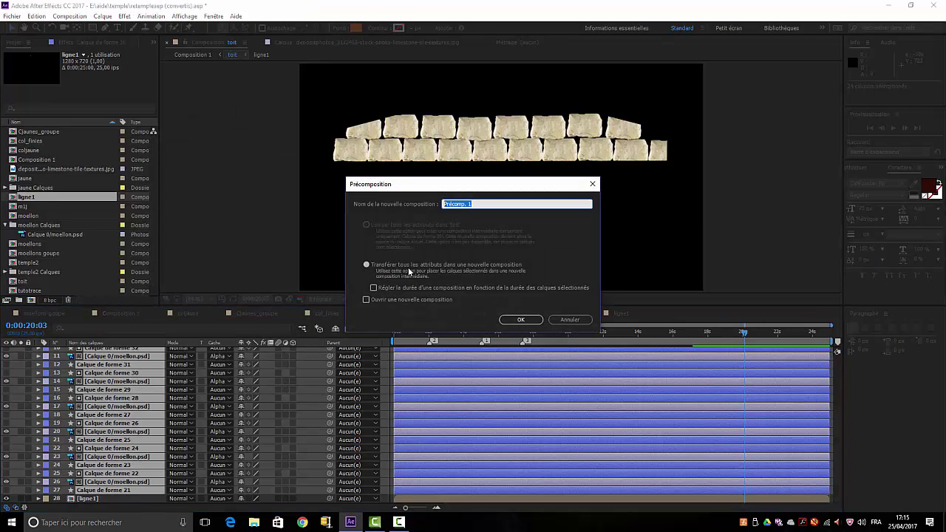
text(lign)
text(e2)
key(Return)
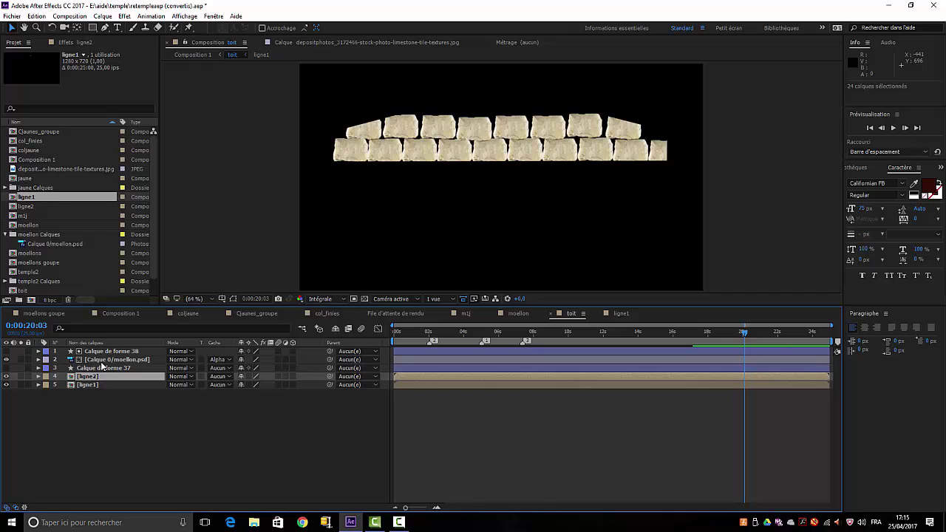
Remove the copied stone's Position keyframes and drag it atop the roof's middle at 789.2, 130.8
click(38, 360)
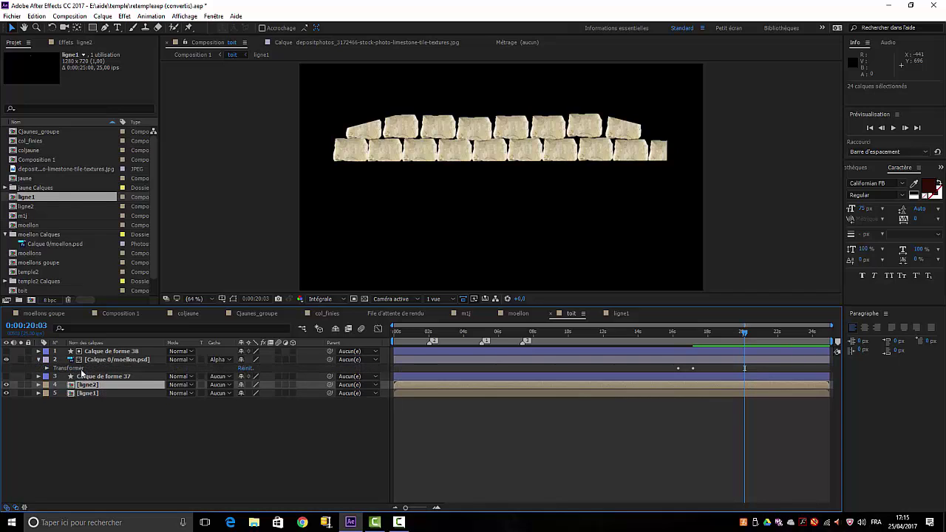
click(108, 360)
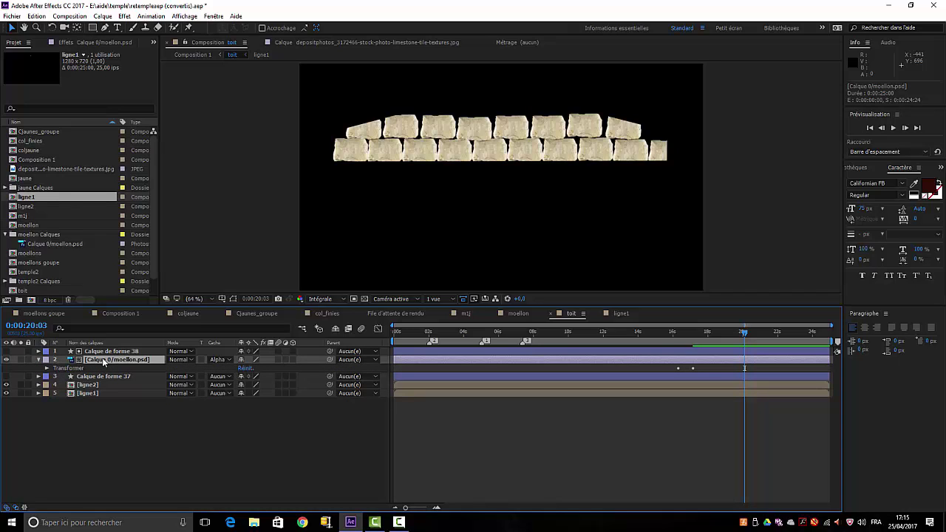
key(p)
click(64, 368)
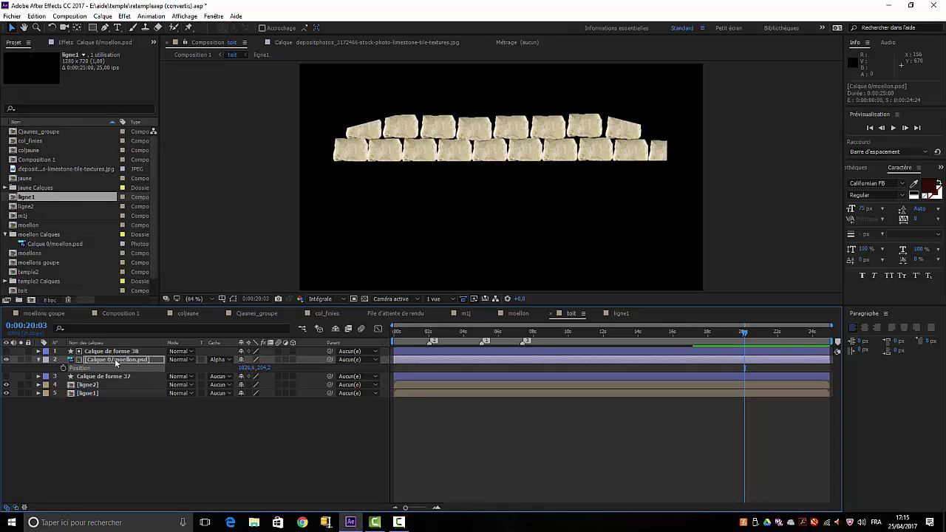
click(118, 362)
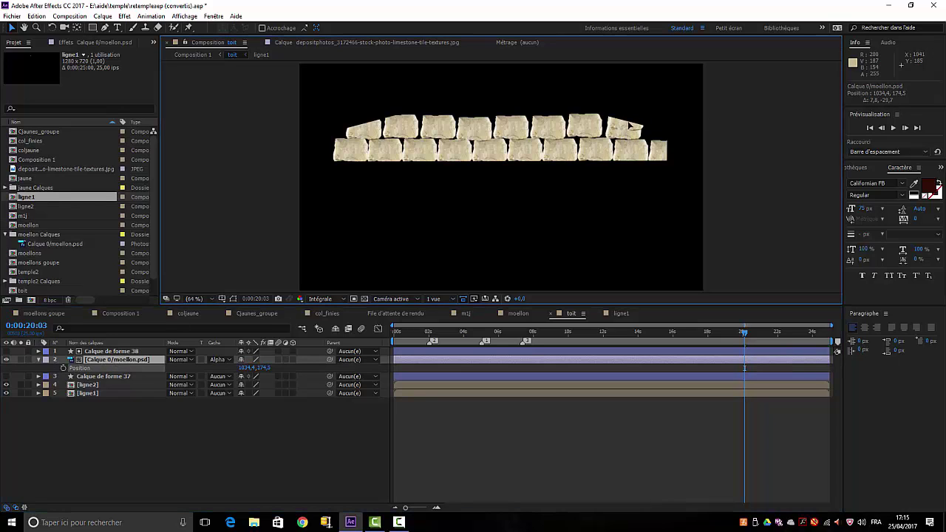
mouse_move(626, 135)
mouse_down()
mouse_move(393, 99)
mouse_move(582, 111)
mouse_move(551, 111)
mouse_up()
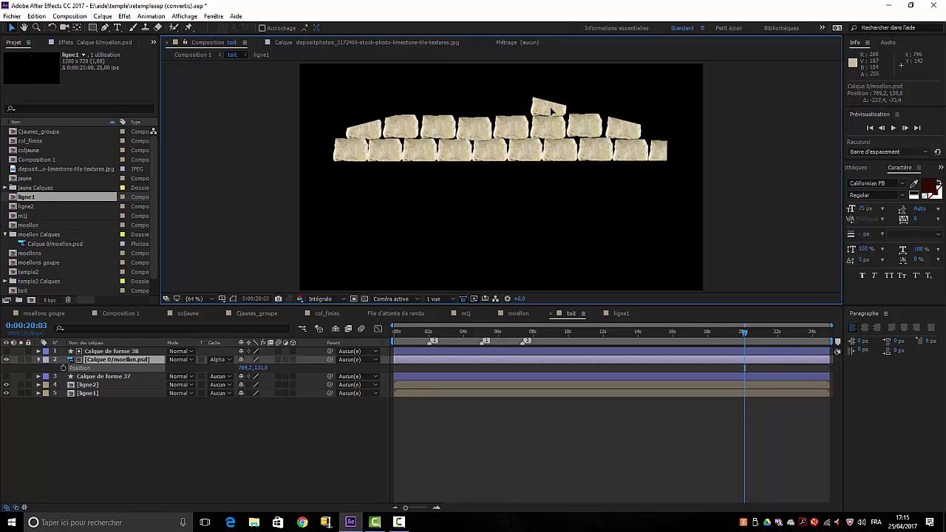
Duplicate the block's three layers, moving Calque de forme 39 beneath the new stone copy
click(109, 379)
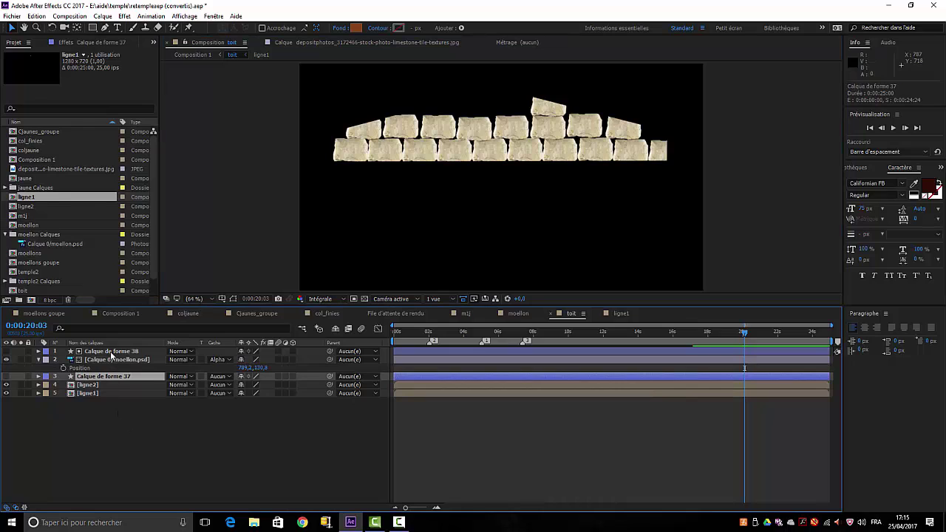
shift+click(111, 353)
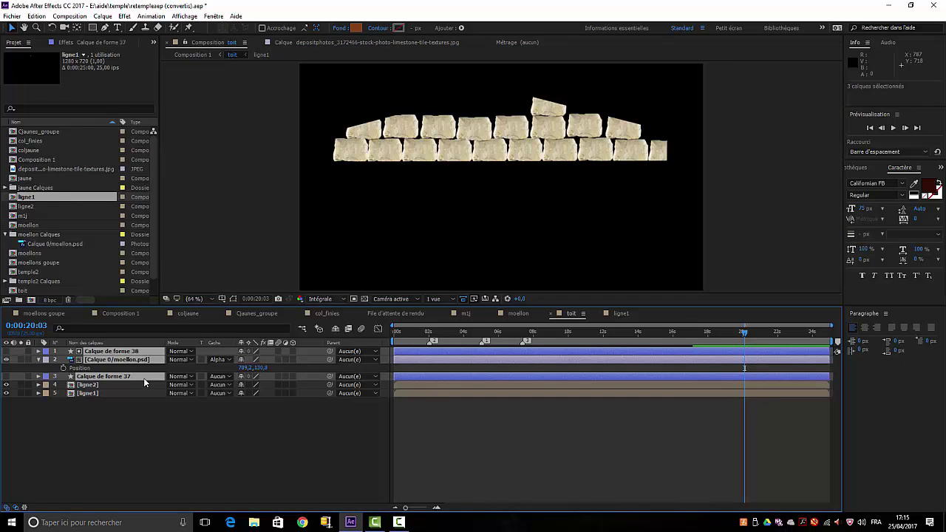
key(ctrl+d)
drag(103, 392, 124, 369)
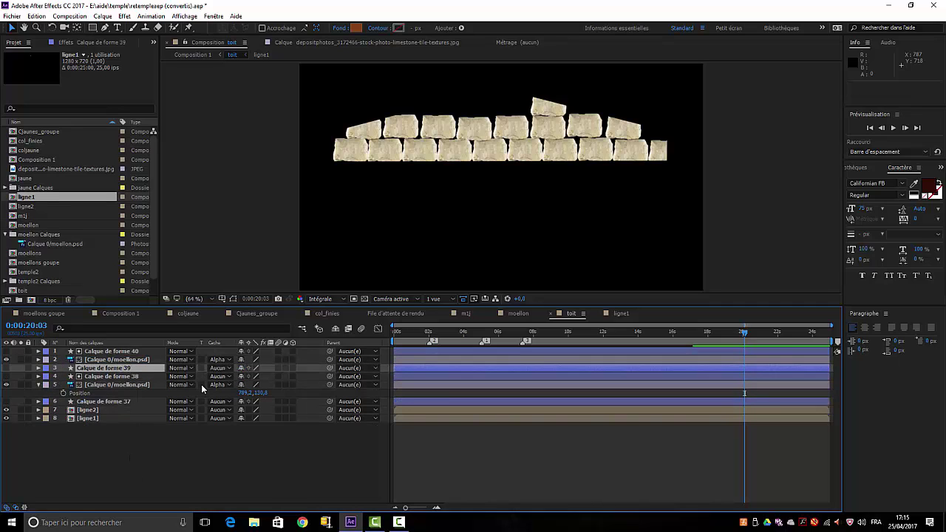
Slide the new top-row stone left into place over the row below
click(142, 360)
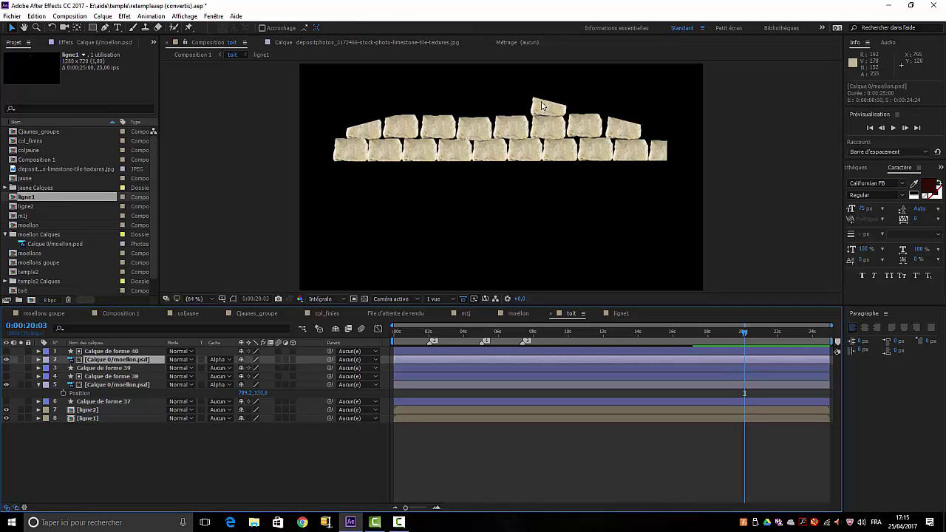
mouse_move(542, 106)
mouse_down()
mouse_move(504, 102)
mouse_move(568, 111)
mouse_up()
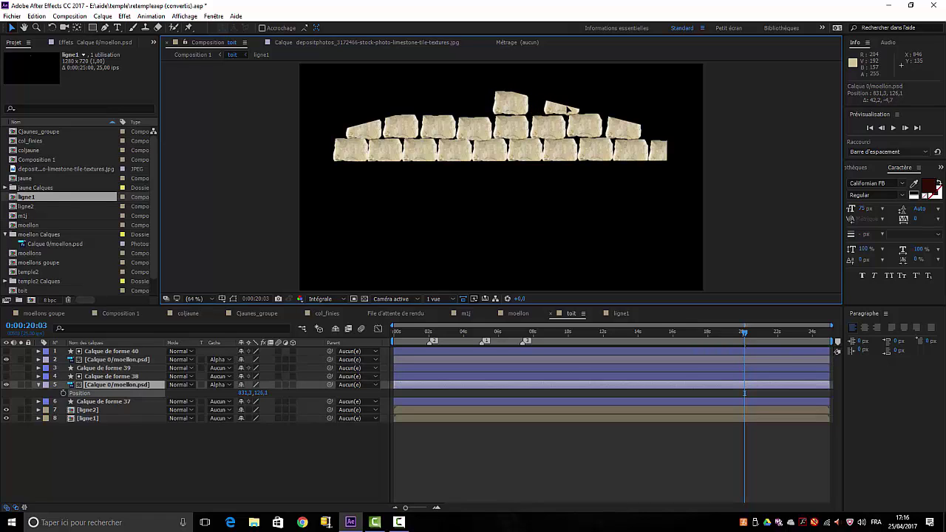
drag(522, 107, 534, 107)
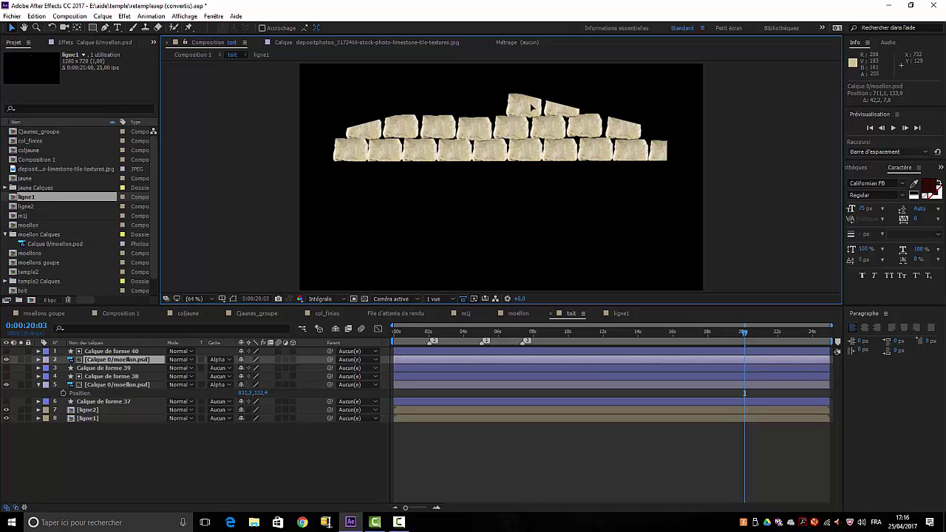
Duplicate the block's three layers, moving Calque de forme 41 up beneath the new stone copy
click(110, 368)
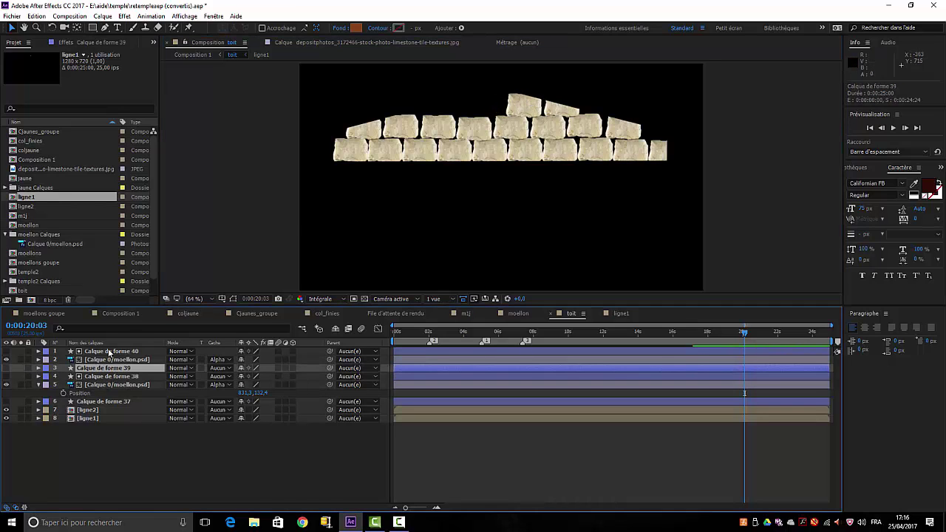
shift+click(109, 352)
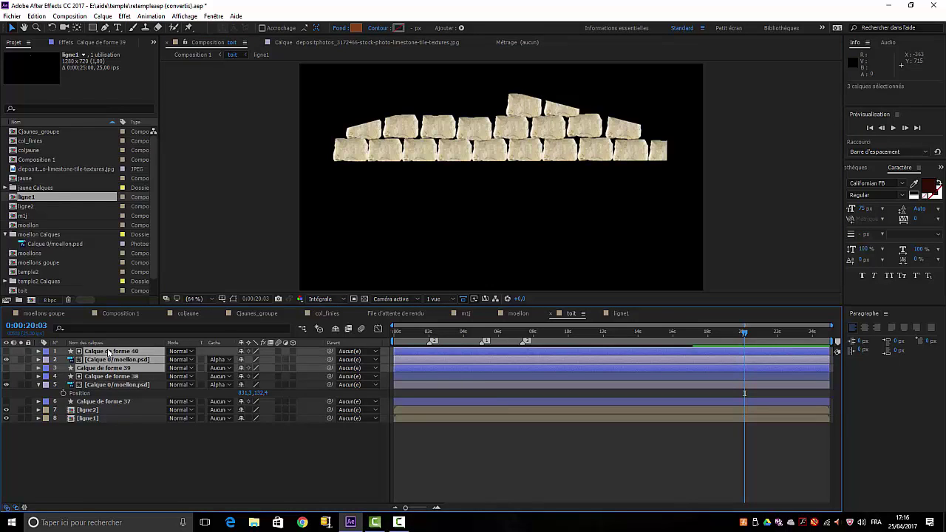
key(ctrl+d)
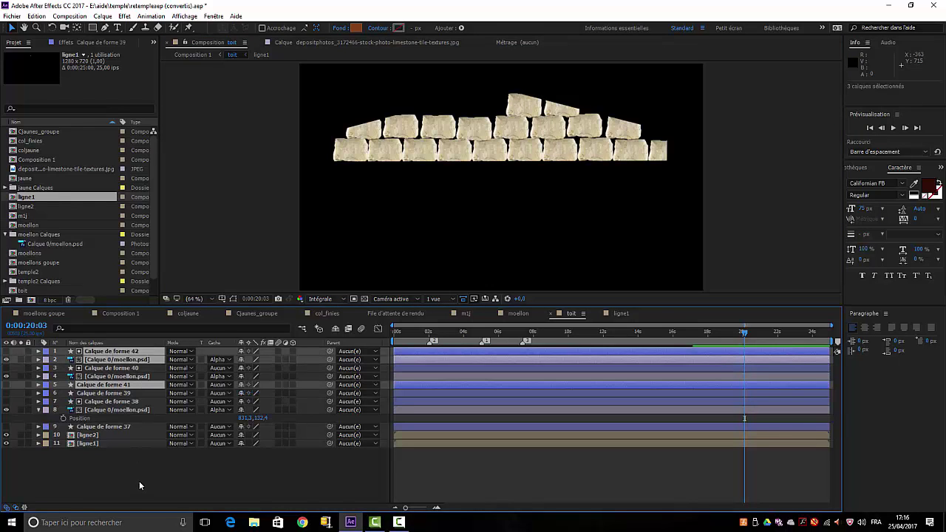
click(140, 486)
drag(123, 389, 125, 366)
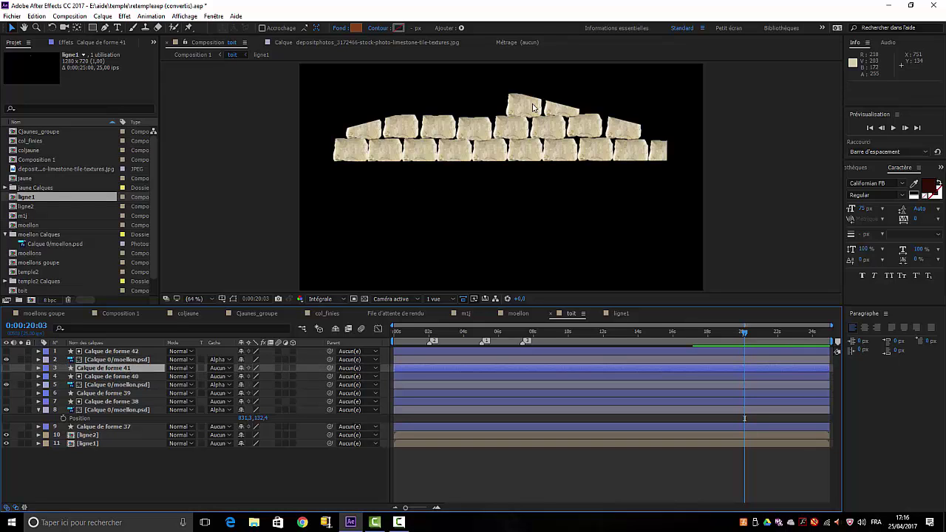
Move the newest top brick left along the roof's top row
click(116, 361)
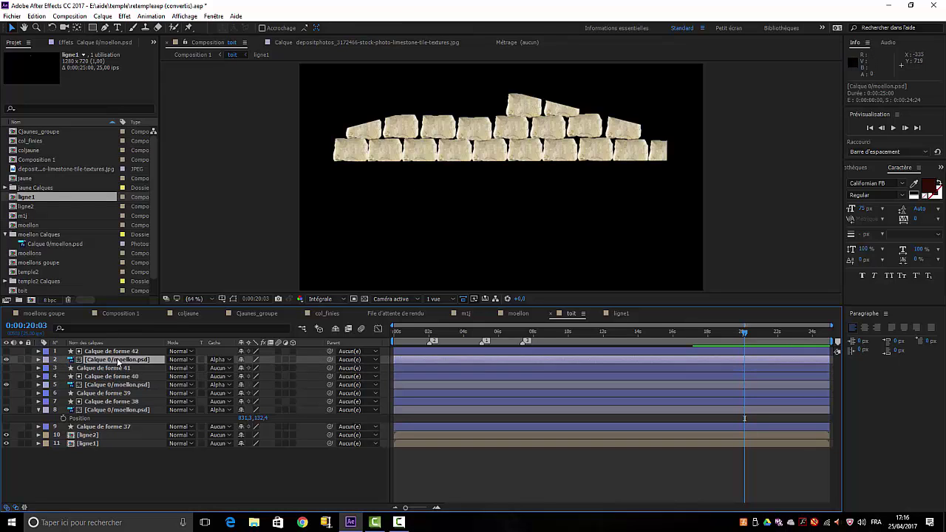
drag(528, 105, 488, 106)
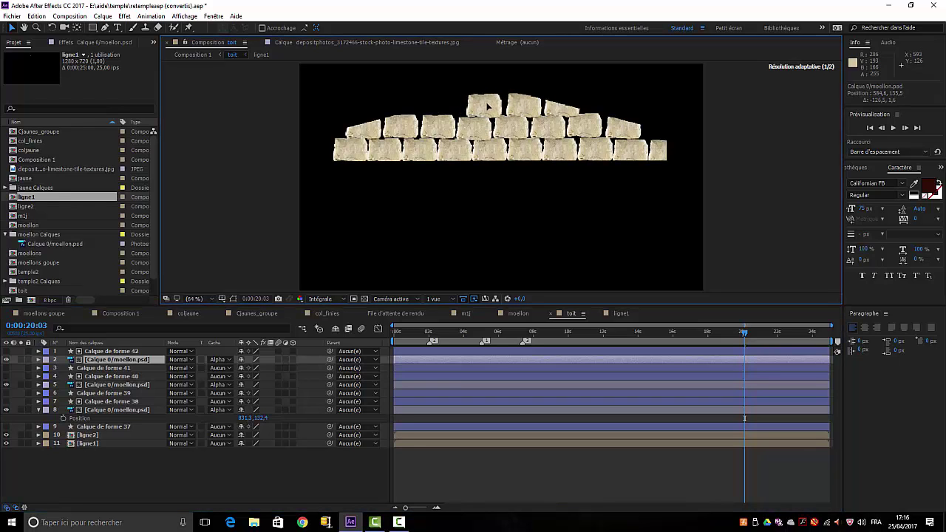
click(116, 451)
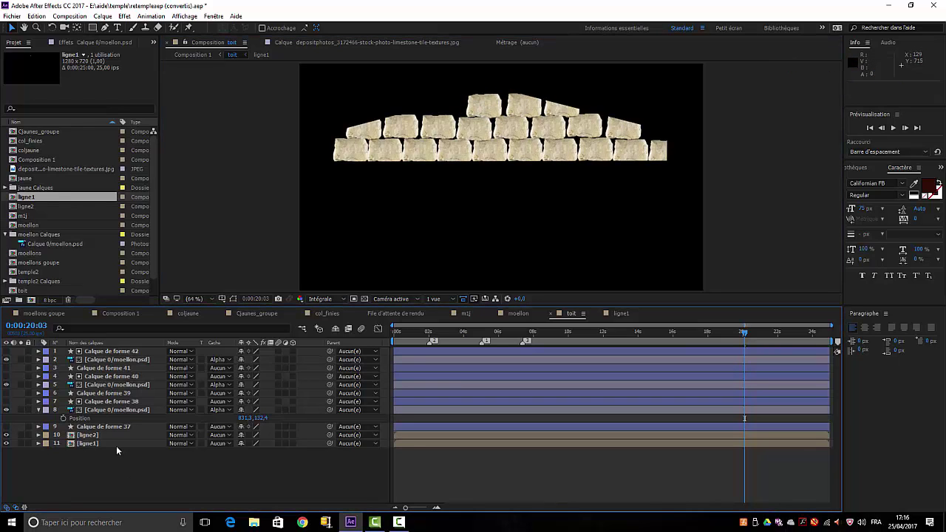
click(109, 369)
Duplicate the top brick's three layers, raise Calque de forme 43, and slide the copy left
shift+click(109, 351)
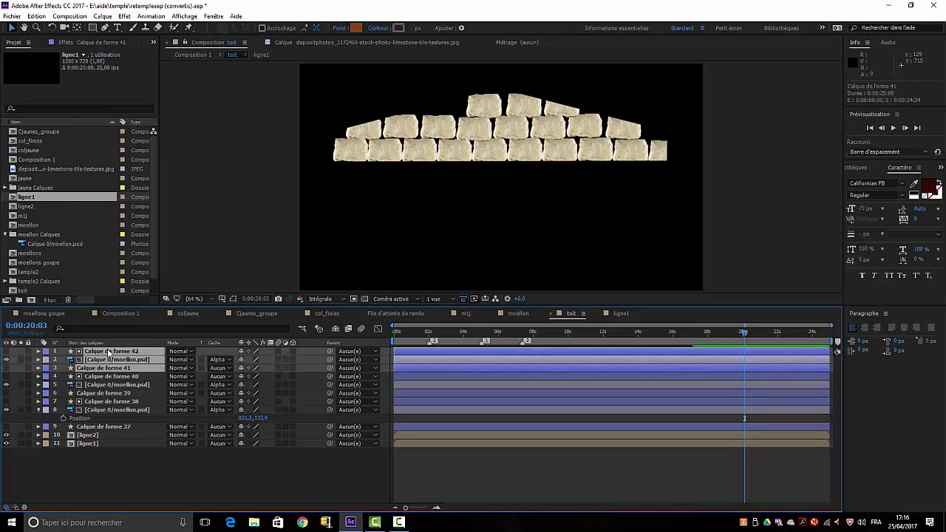
key(ctrl+d)
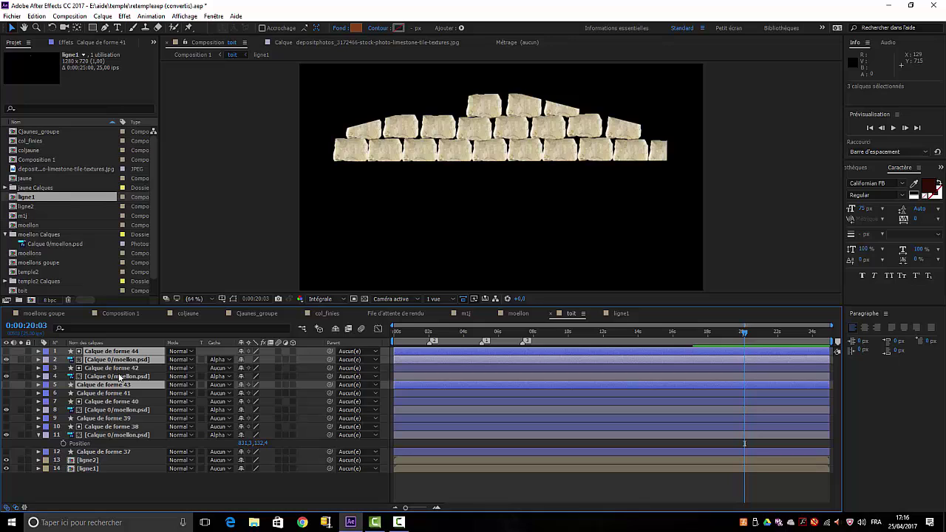
drag(119, 386, 120, 369)
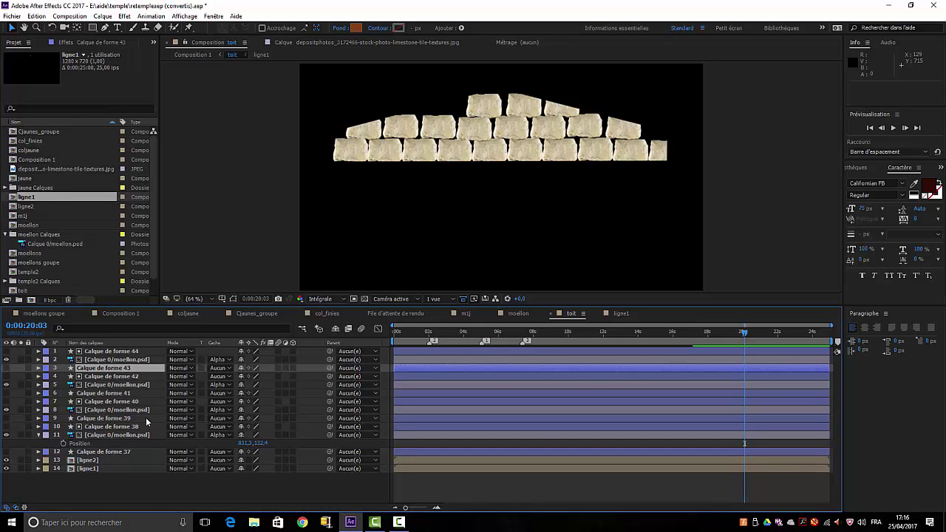
click(113, 361)
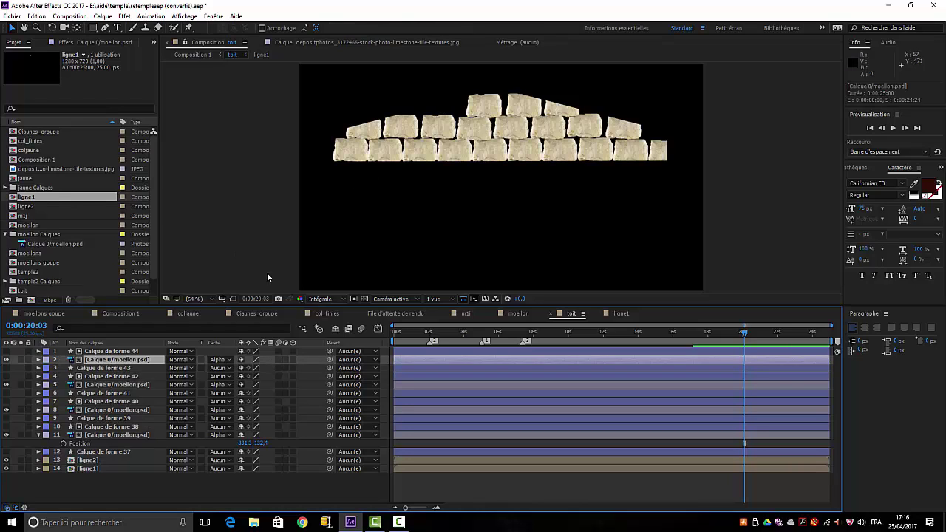
drag(483, 107, 447, 105)
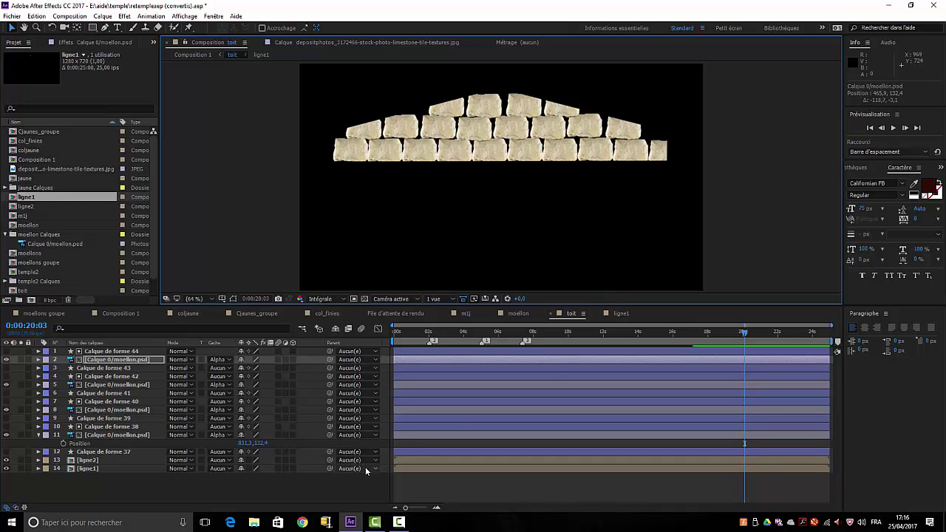
click(317, 497)
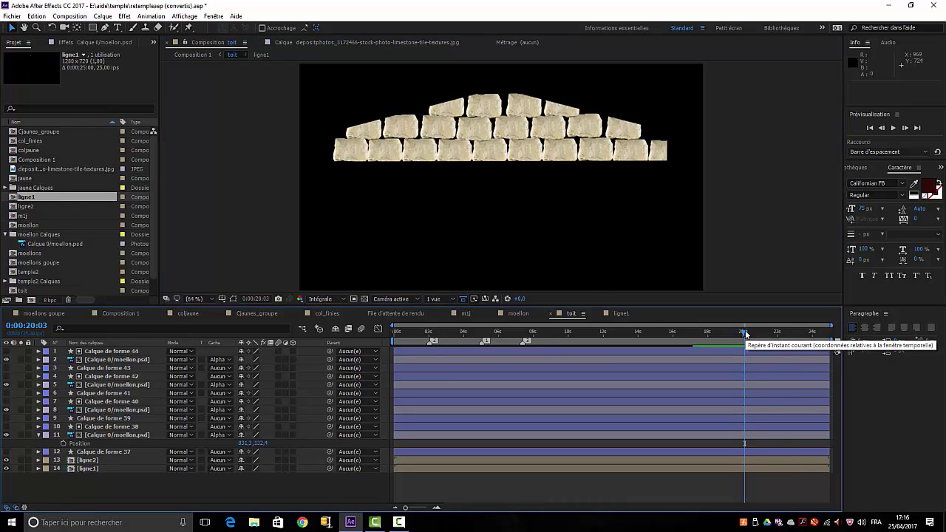
At 17:10, start Position keyframes on the four moellon brick layers 2, 5, 8 and 11
mouse_move(745, 334)
mouse_down()
mouse_move(576, 334)
mouse_move(697, 332)
mouse_up()
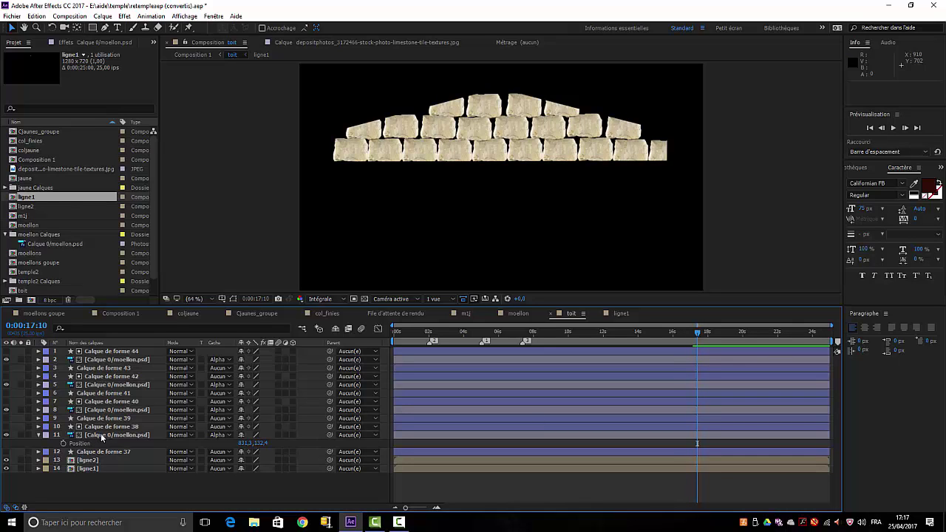
click(100, 360)
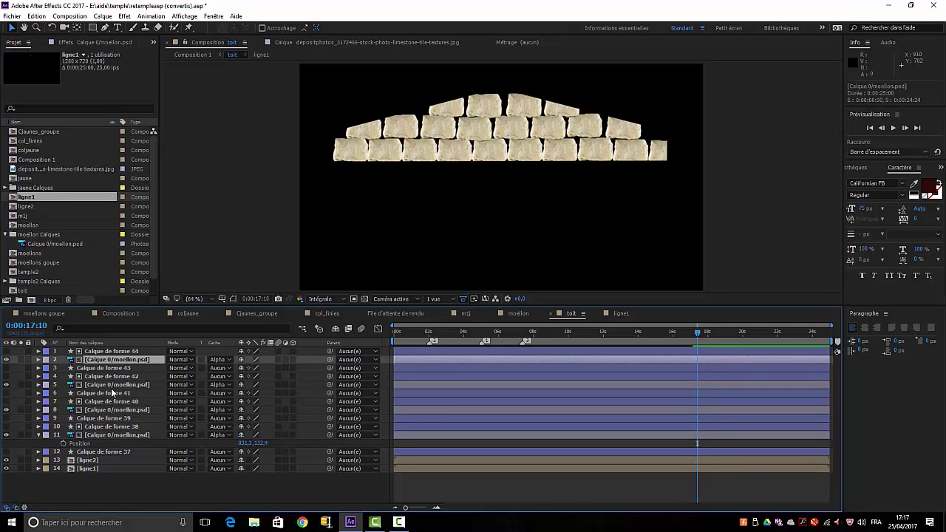
click(115, 386)
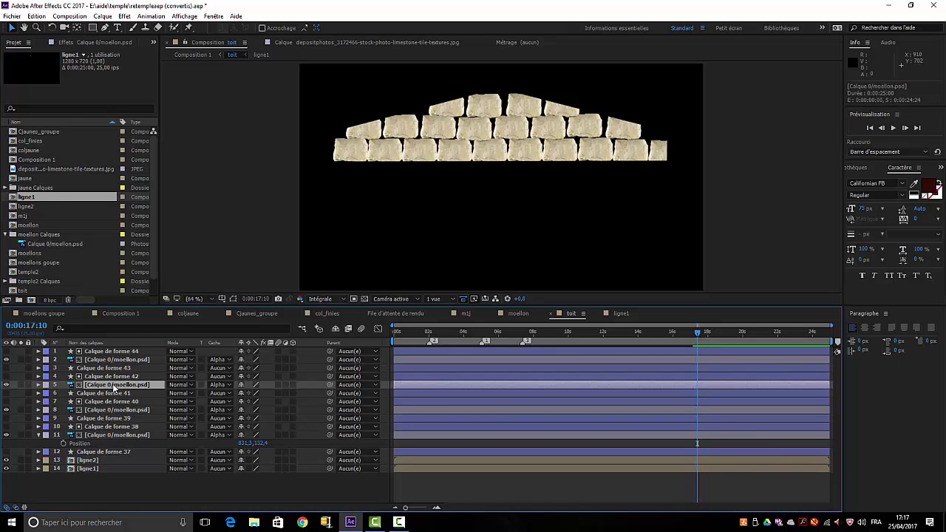
ctrl+click(111, 360)
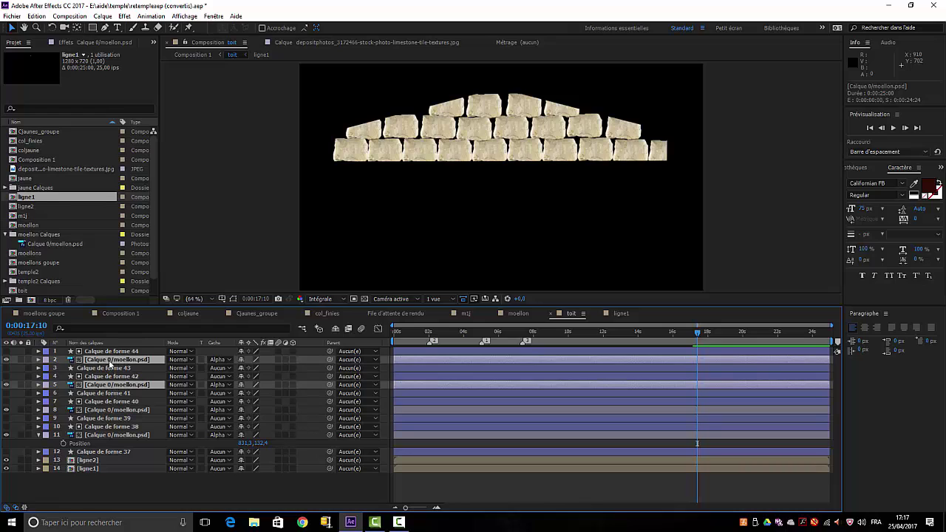
ctrl+click(111, 411)
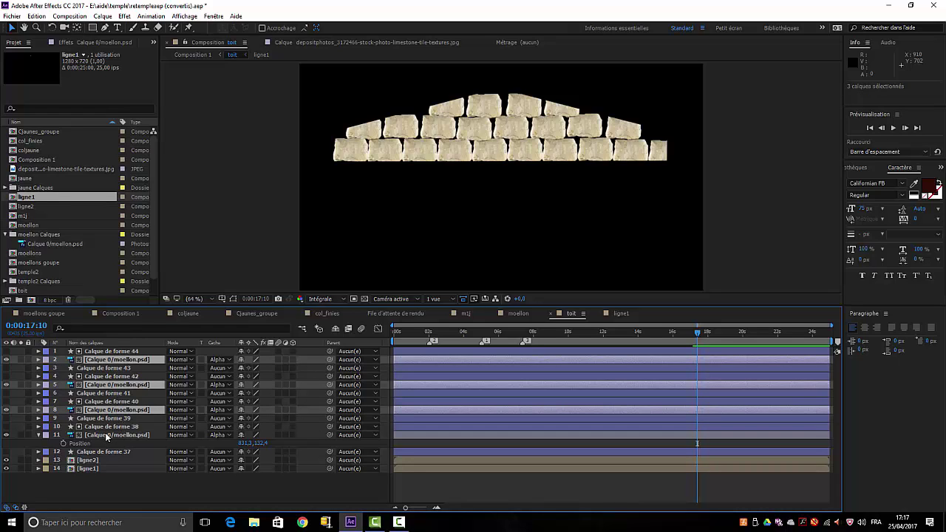
ctrl+click(111, 435)
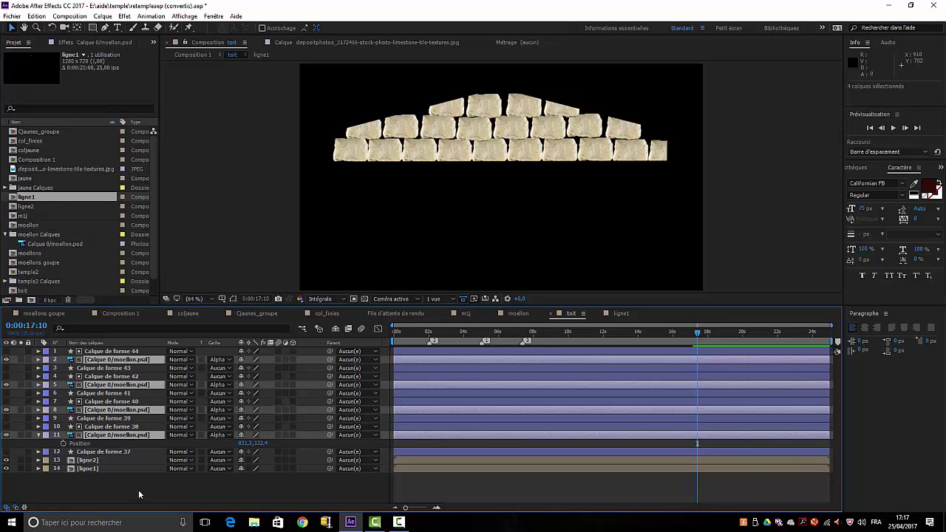
key(p)
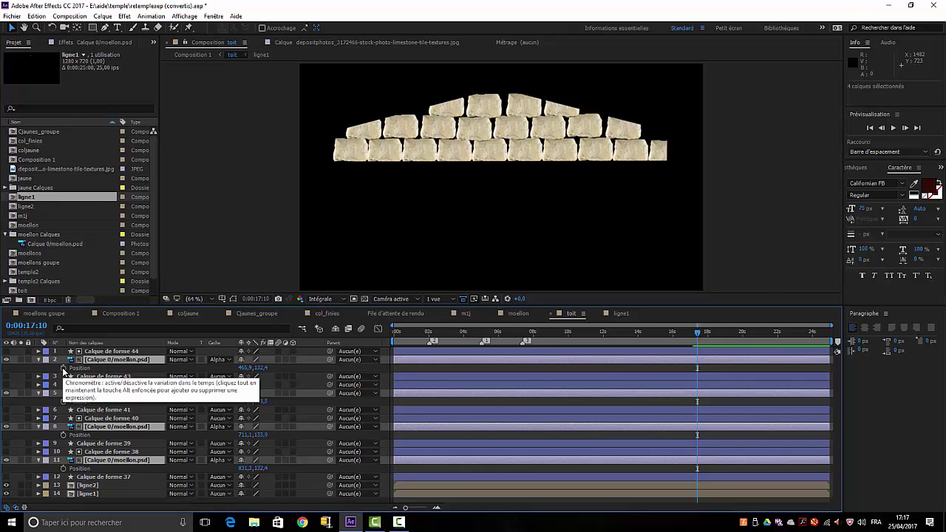
click(63, 368)
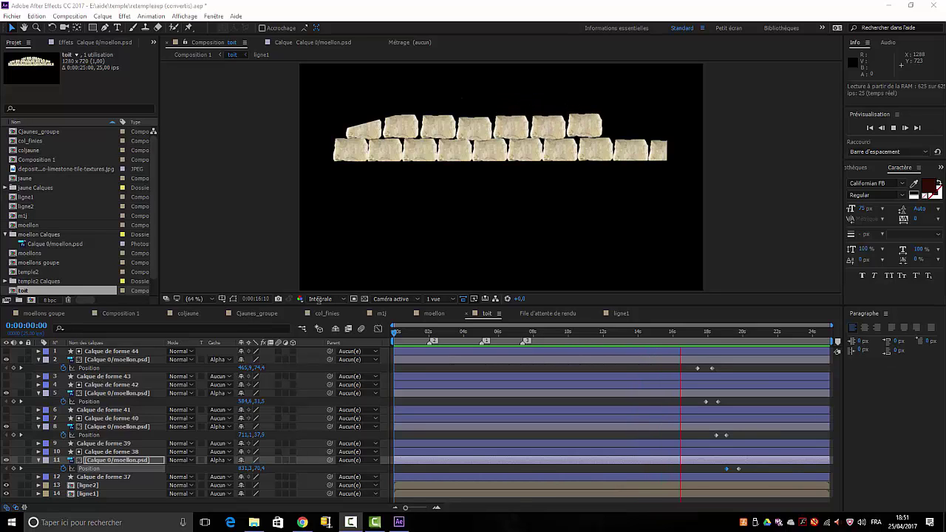
click(91, 353)
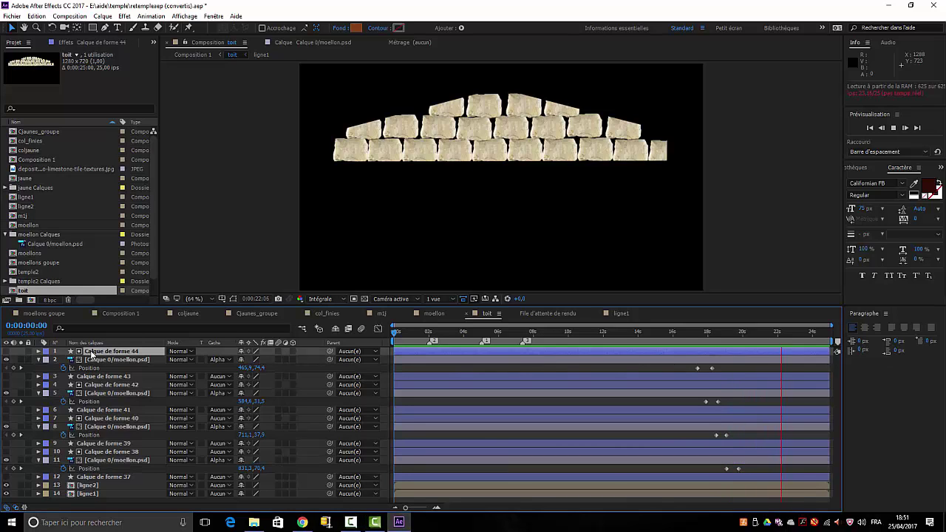
shift+click(96, 376)
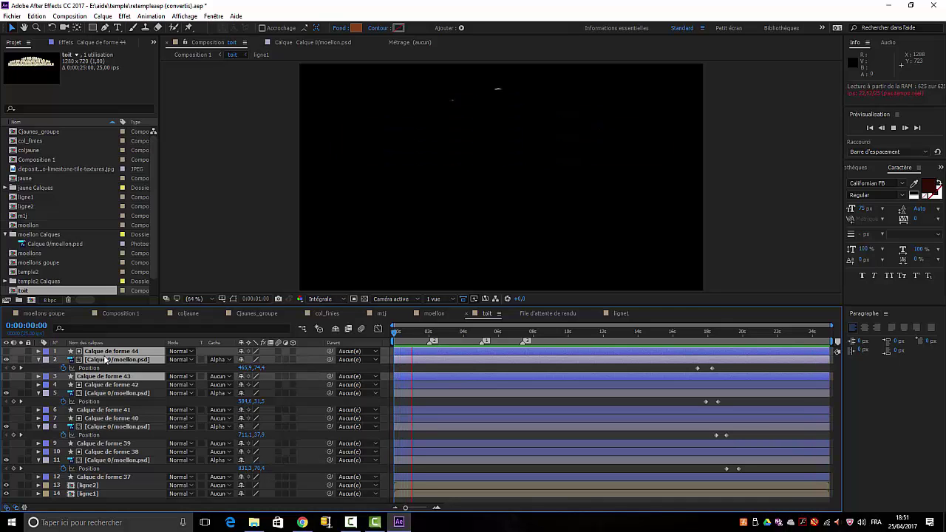
right_click(106, 360)
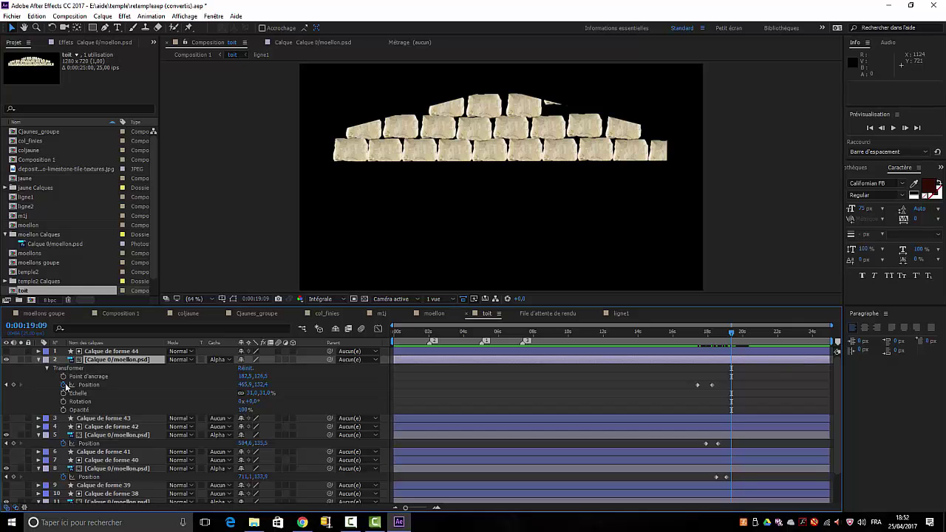
Duplicate the top brick's three layers, placing Calque de forme 45 just below the copied brick
click(38, 360)
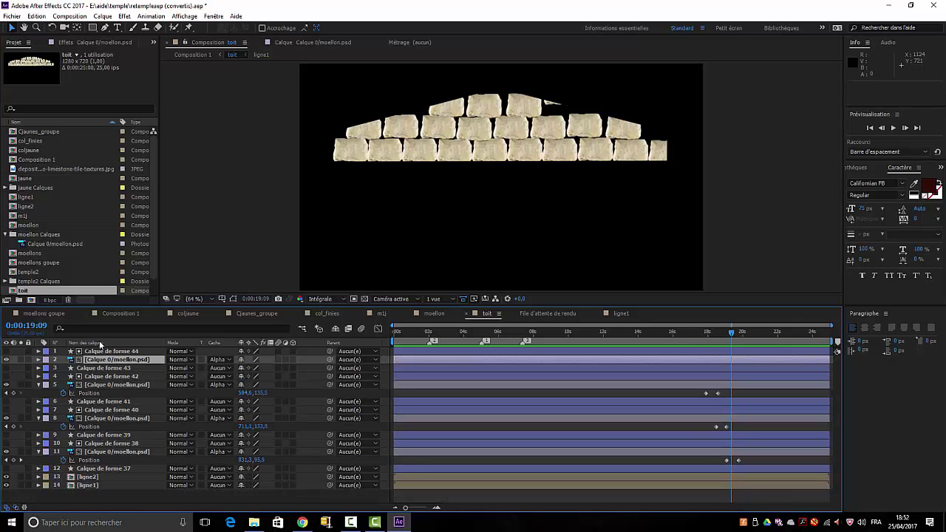
click(106, 352)
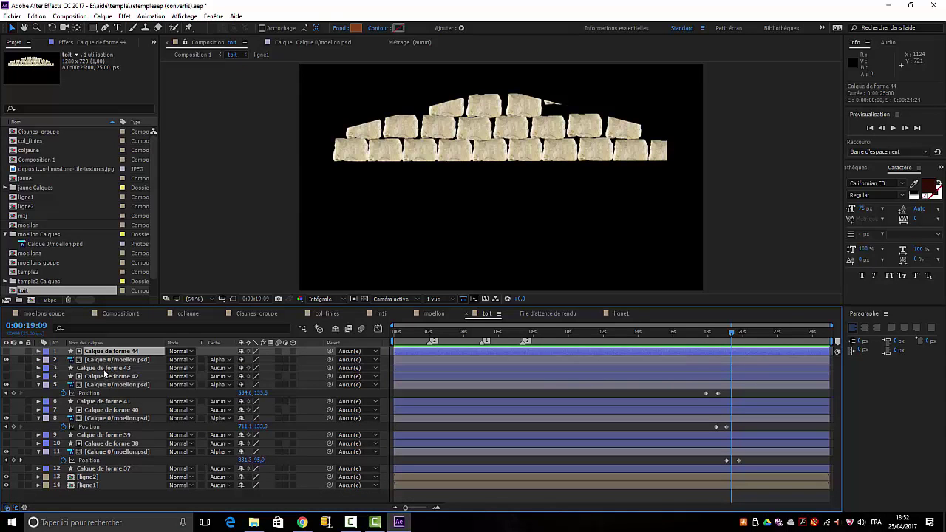
shift+click(106, 369)
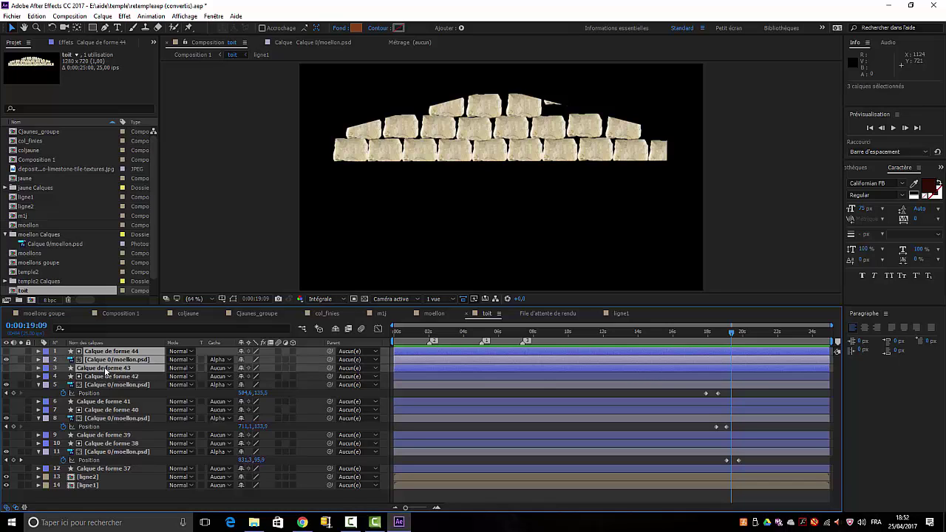
key(ctrl+d)
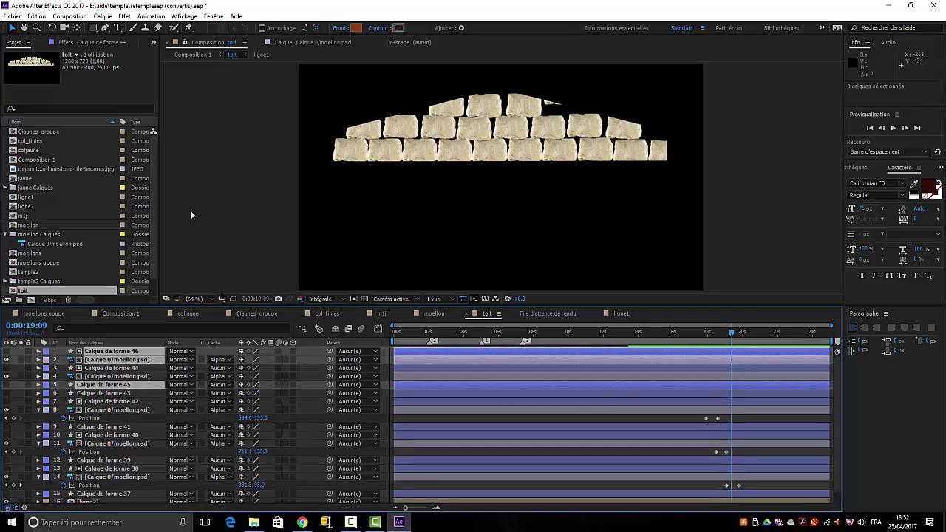
click(226, 261)
drag(124, 386, 123, 367)
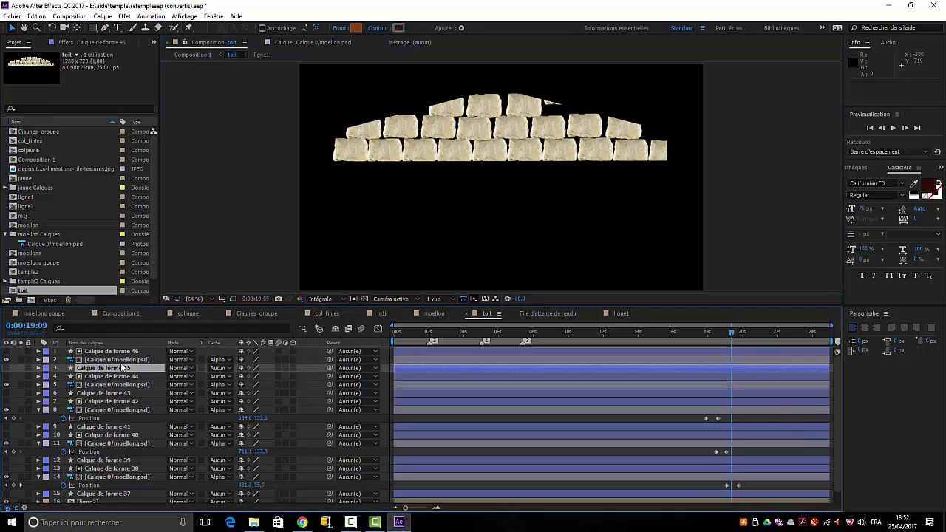
click(113, 360)
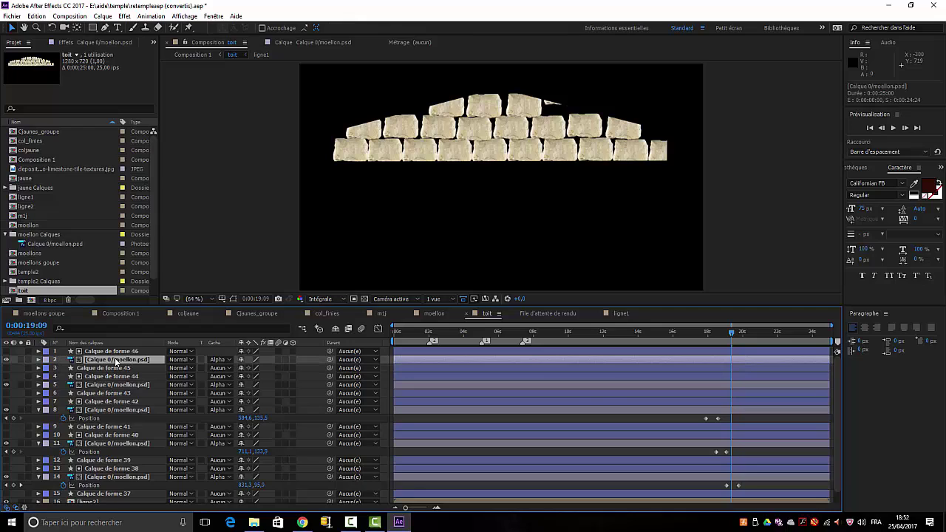
At 20:00, nudge the copied brick right and up onto the roof's peak
drag(731, 334, 738, 334)
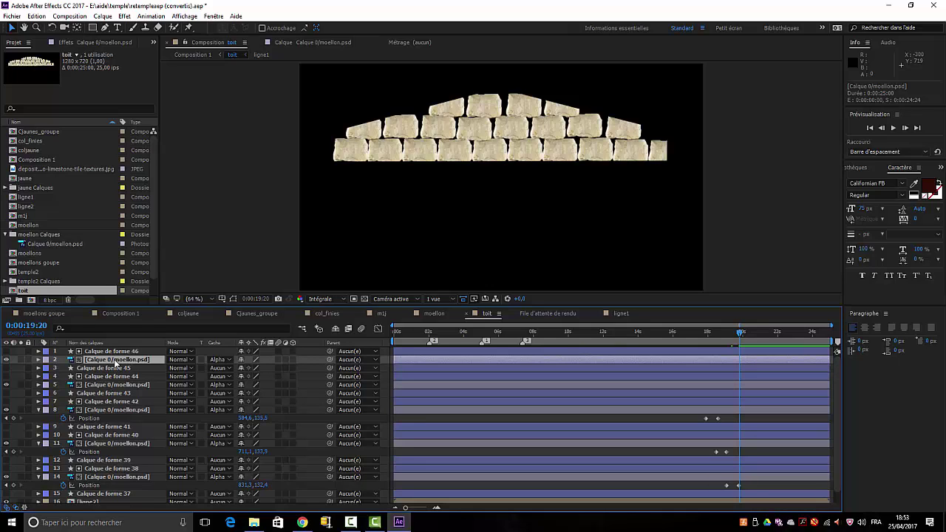
key(Up)
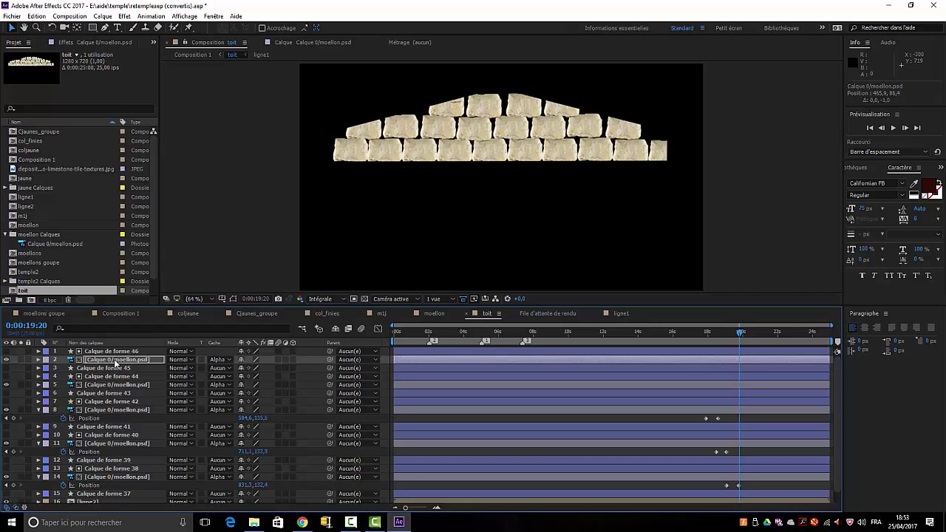
key(Right)
key(shift+Right)
key(shift+Right)
key(shift+Right)
key(shift+Right)
key(shift+Right)
key(shift+Right)
key(shift+Right)
key(shift+Right)
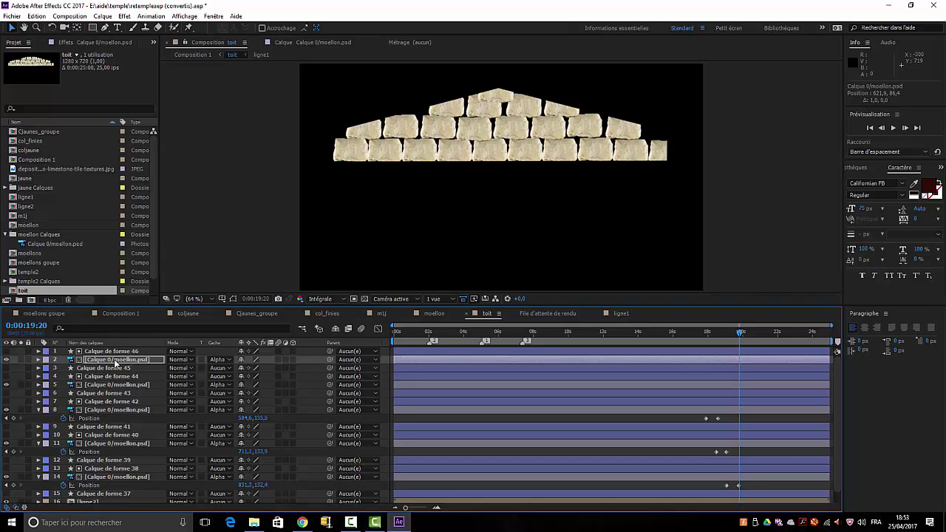
key(shift+Up)
key(Up)
key(Up)
key(shift+Up)
key(Down)
key(Down)
key(Down)
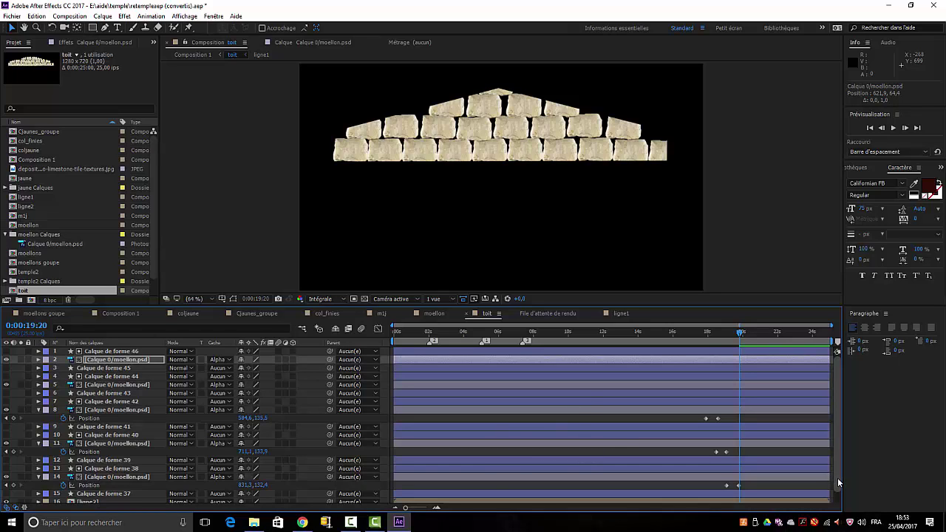
Keyframe the capstone's Position just after 20 s, delaying the landing and starting it higher
drag(837, 483, 840, 494)
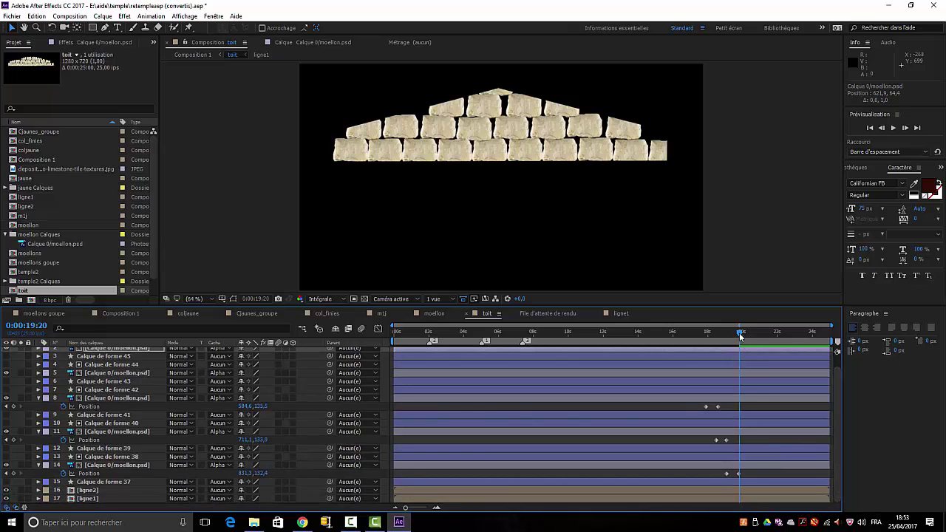
drag(739, 332, 747, 331)
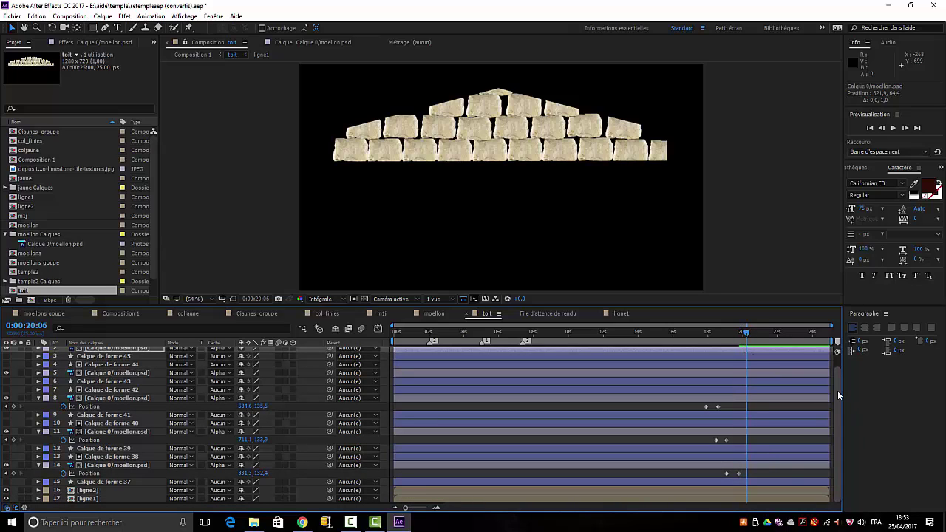
scroll(837, 390, up, 1)
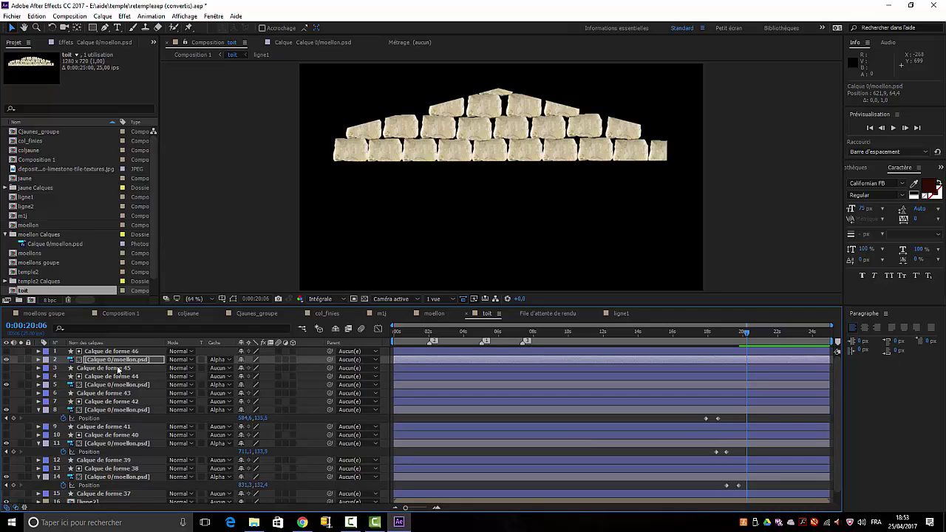
key(alt+shift+p)
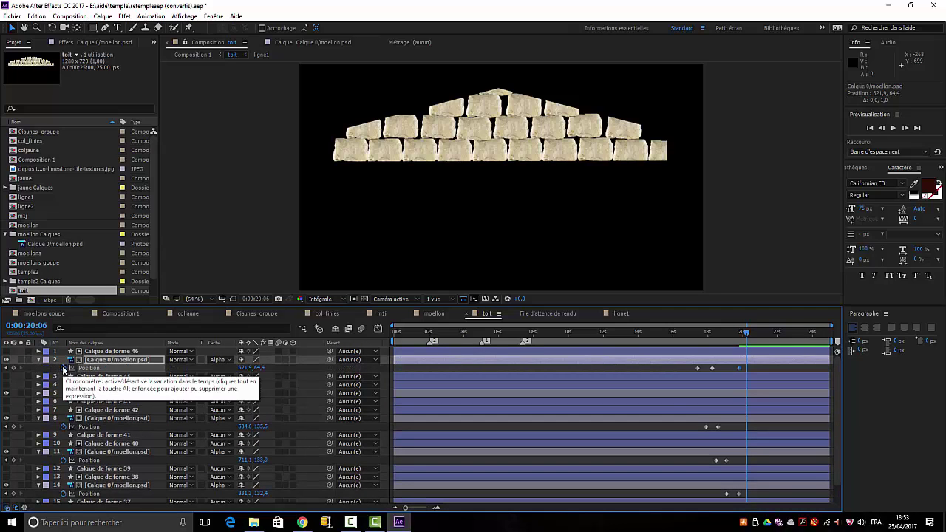
click(63, 368)
click(64, 368)
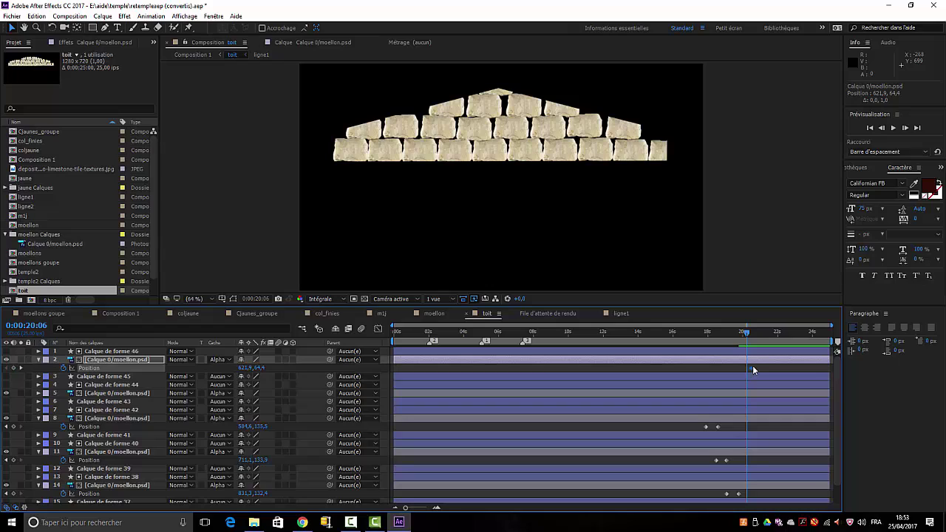
drag(749, 368, 755, 367)
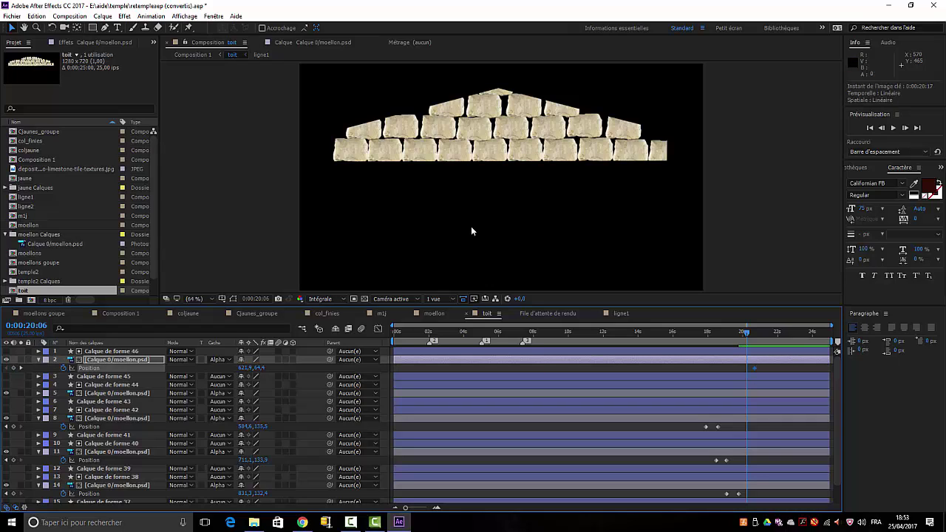
key(Up)
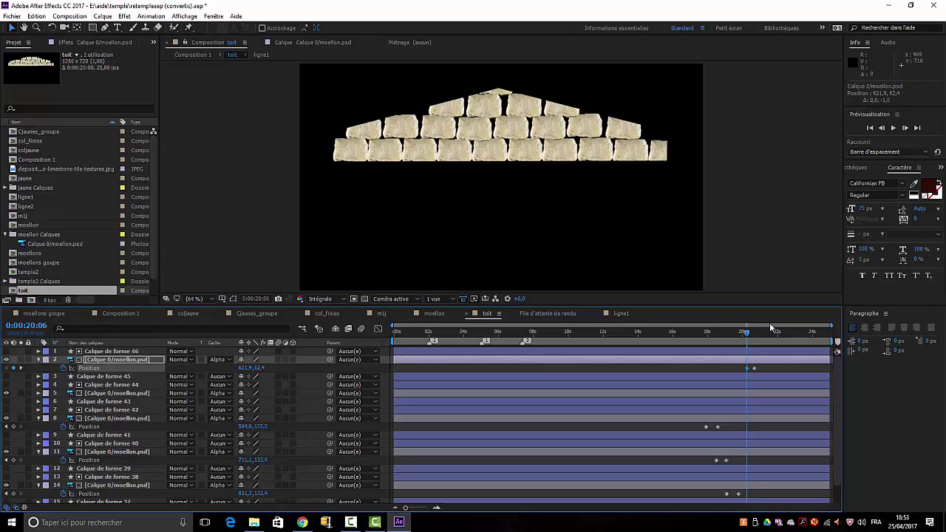
click(39, 360)
click(113, 353)
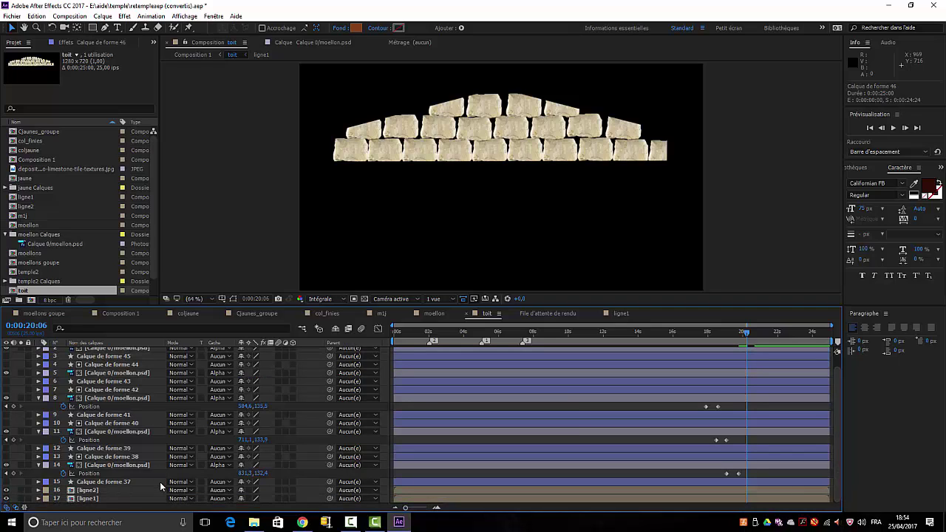
Precompose the fifteen remaining block layers of toit into a new composition named ligne3
shift+click(98, 484)
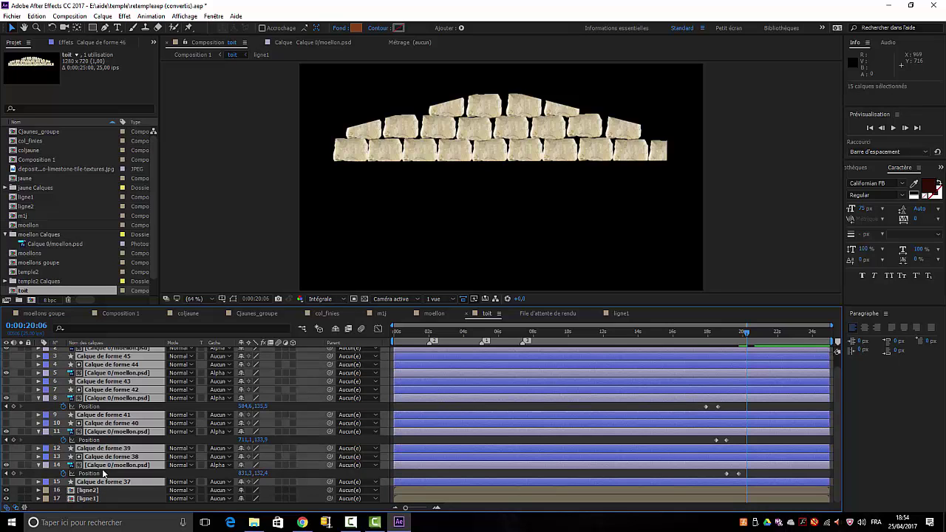
right_click(118, 428)
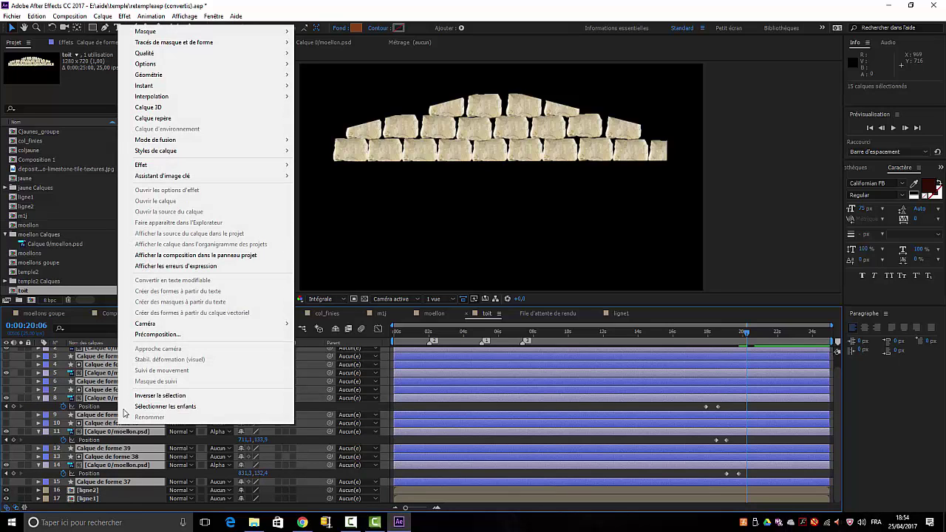
click(154, 336)
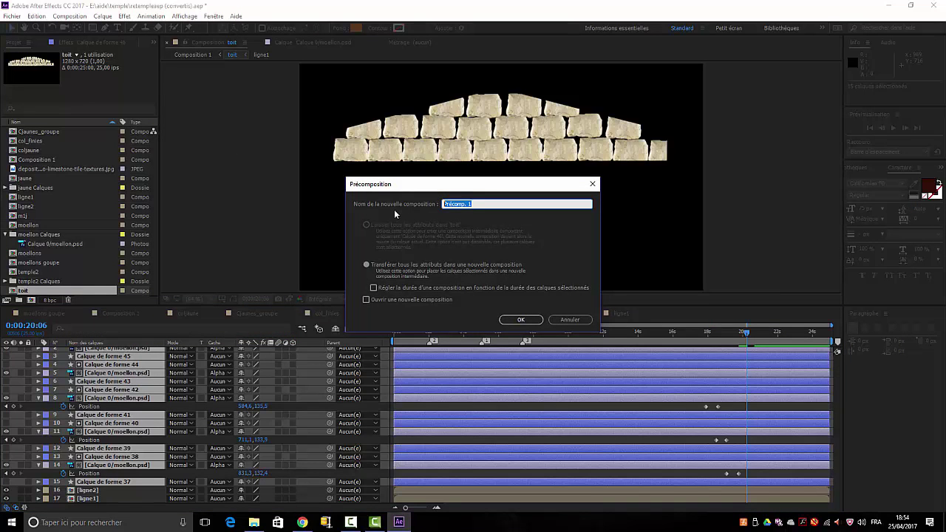
text(lg)
key(BackSpace)
text(igne3)
click(520, 320)
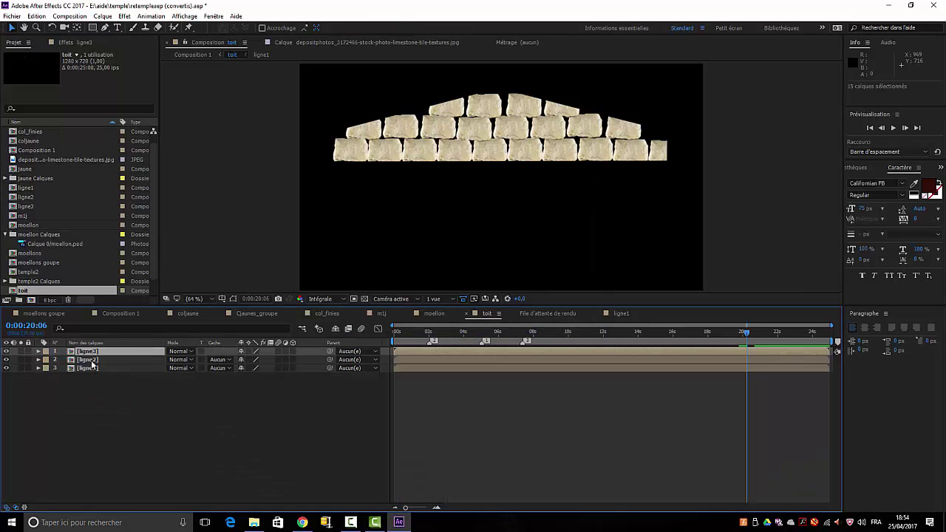
Open Composition 1 and play the temple animation from the start, then stop it
click(116, 313)
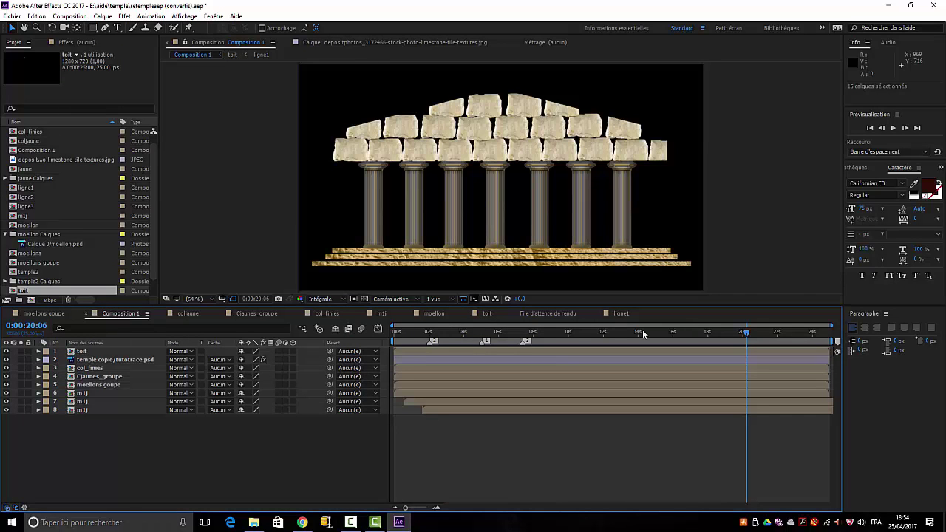
drag(748, 334, 395, 349)
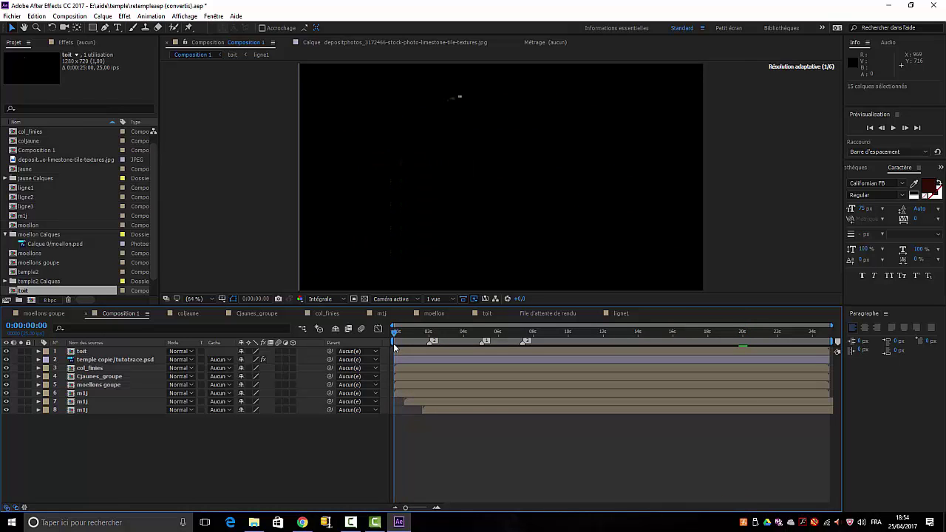
key(space)
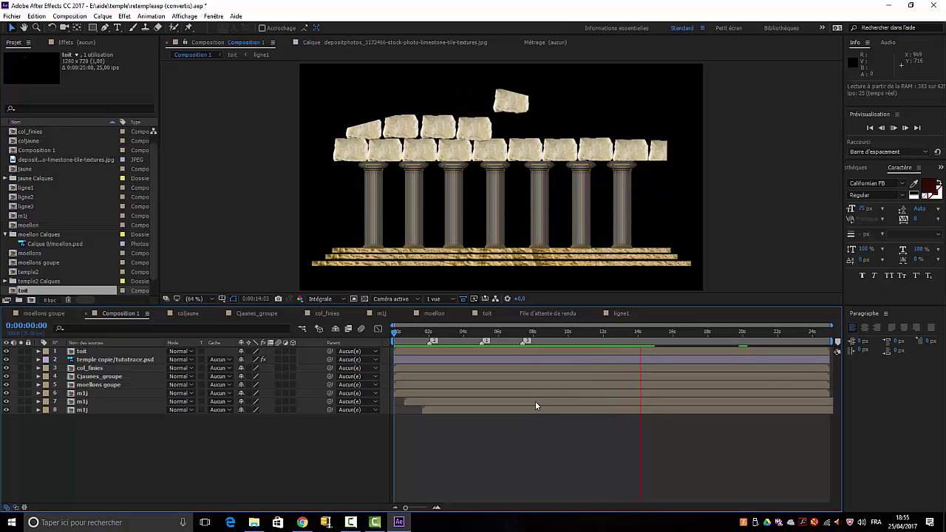
key(space)
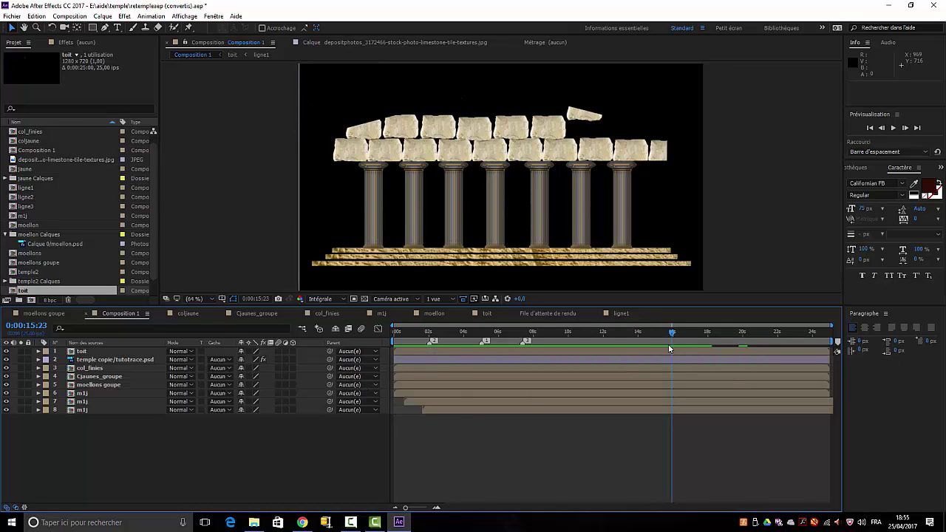
Slide the toit roof layer slightly earlier near the 2-second mark and replay the animation from the start
drag(675, 334, 429, 332)
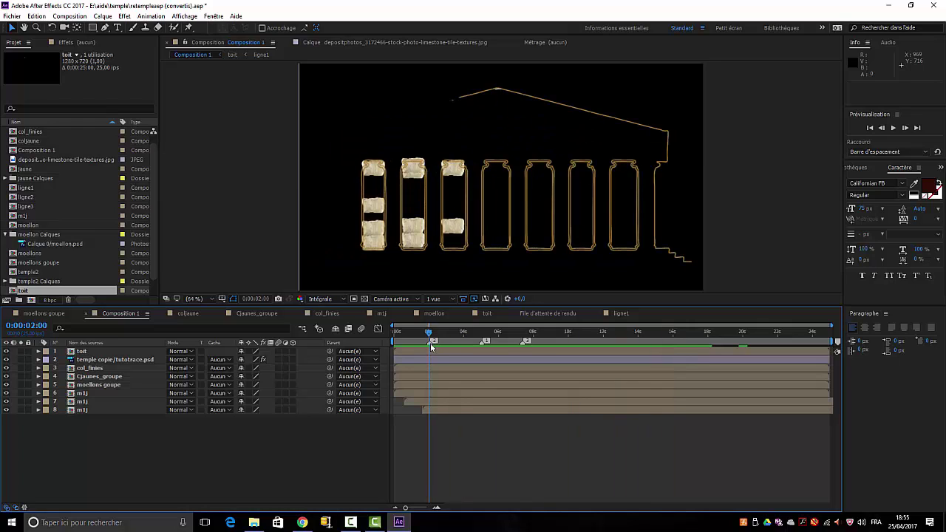
click(467, 351)
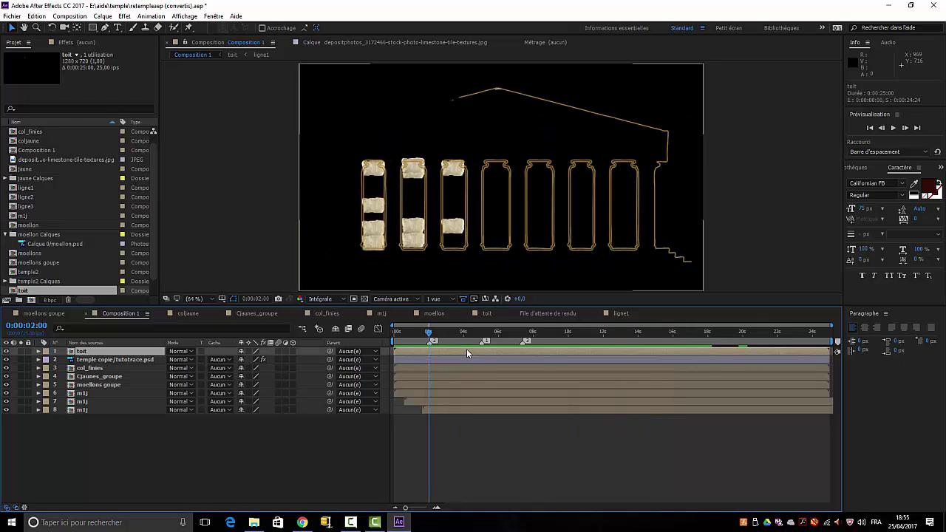
drag(466, 353, 452, 353)
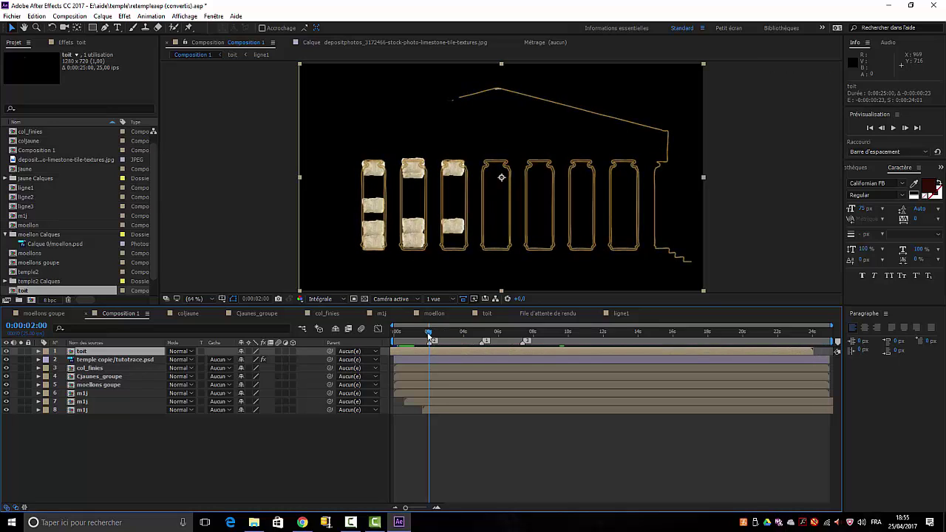
key(space)
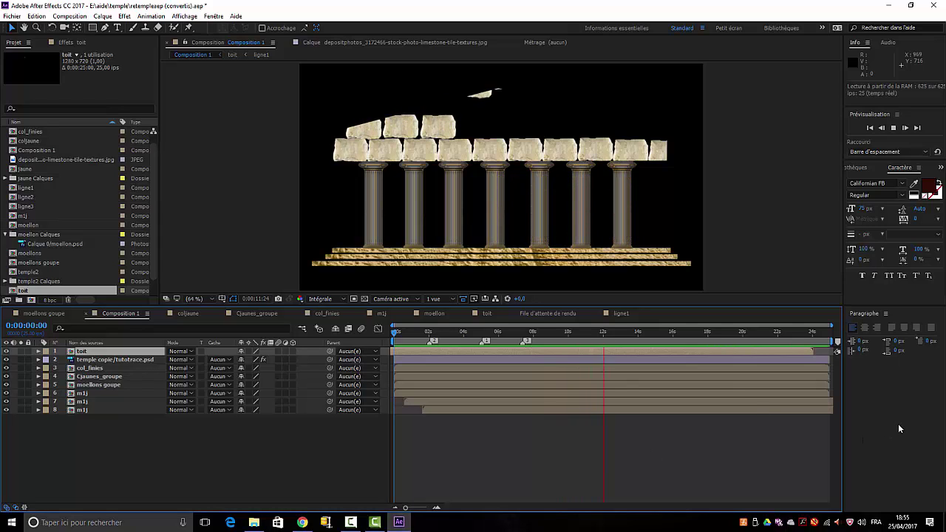
Stop playback and park the playhead at 0:00:00:20, showing only the gold temple outline
click(324, 468)
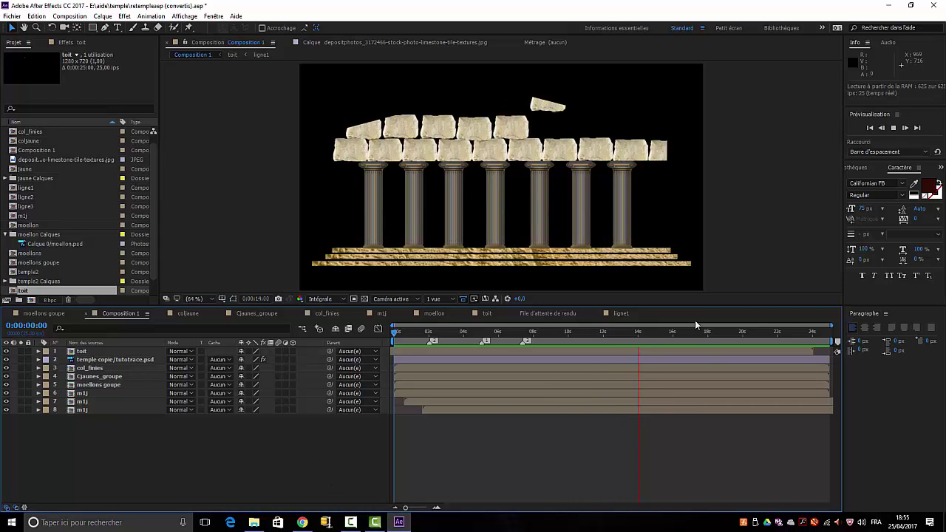
key(space)
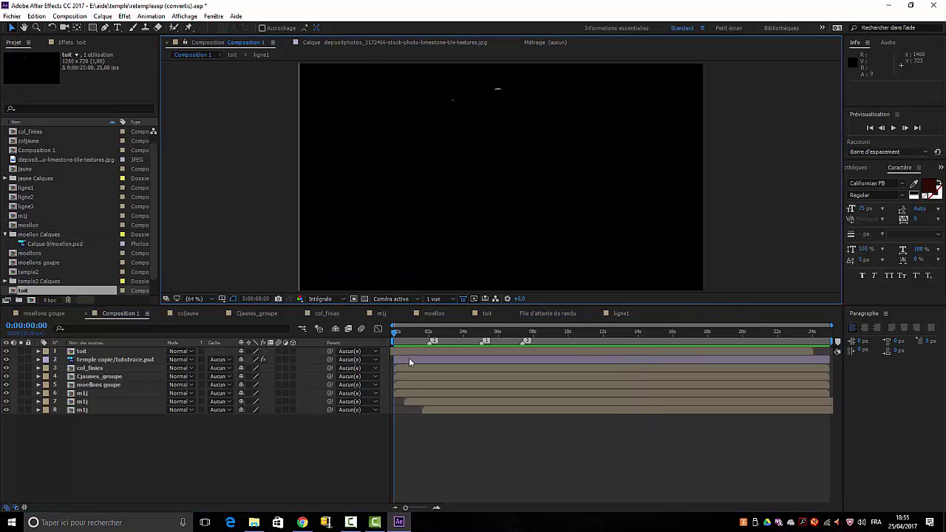
drag(397, 334, 408, 333)
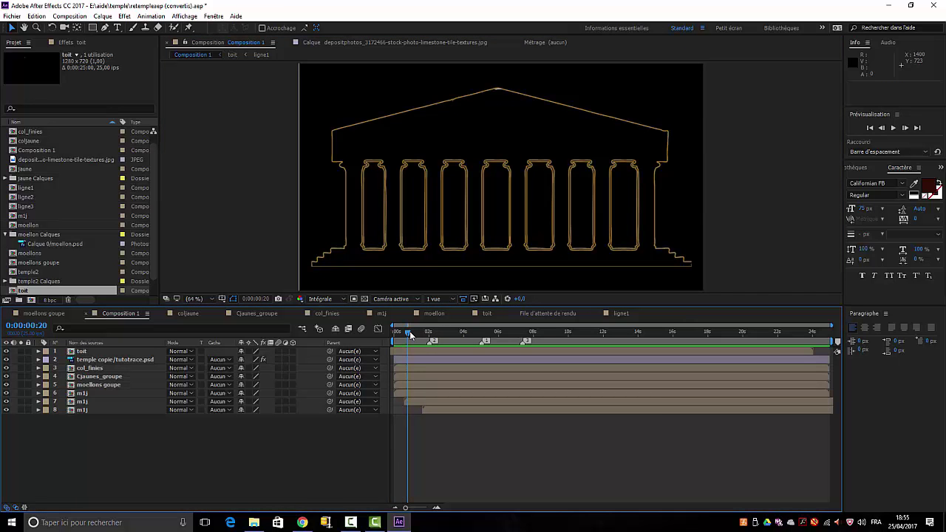
mouse_move(375, 522)
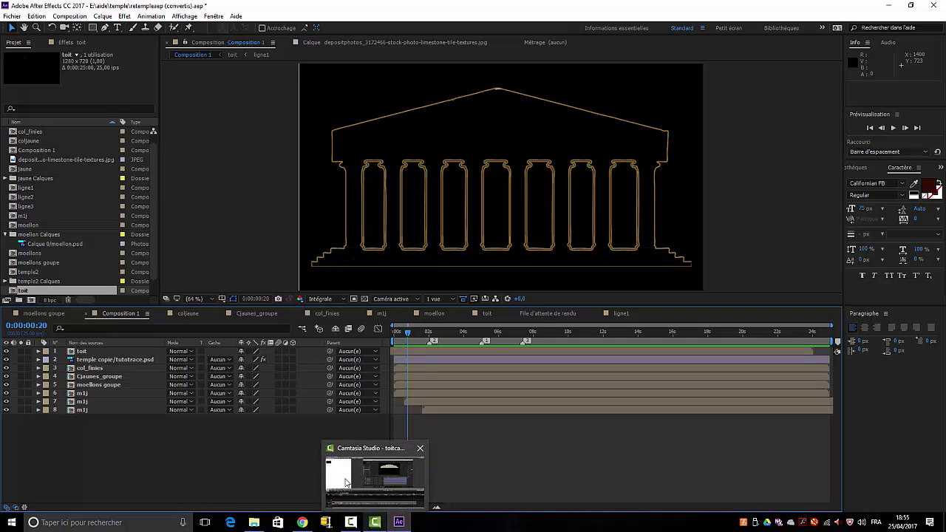